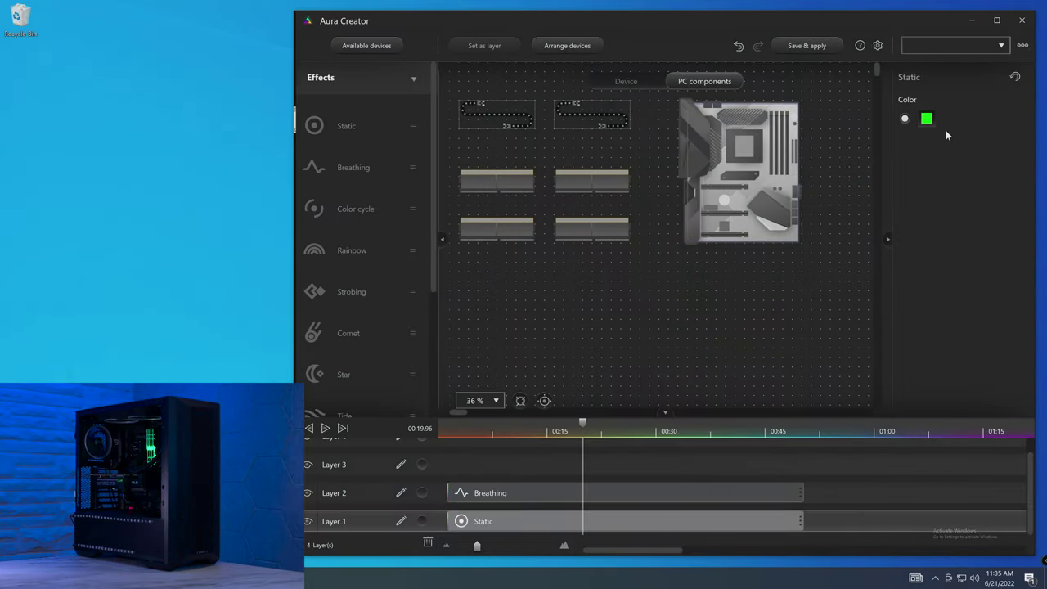
drag(508, 497, 506, 495)
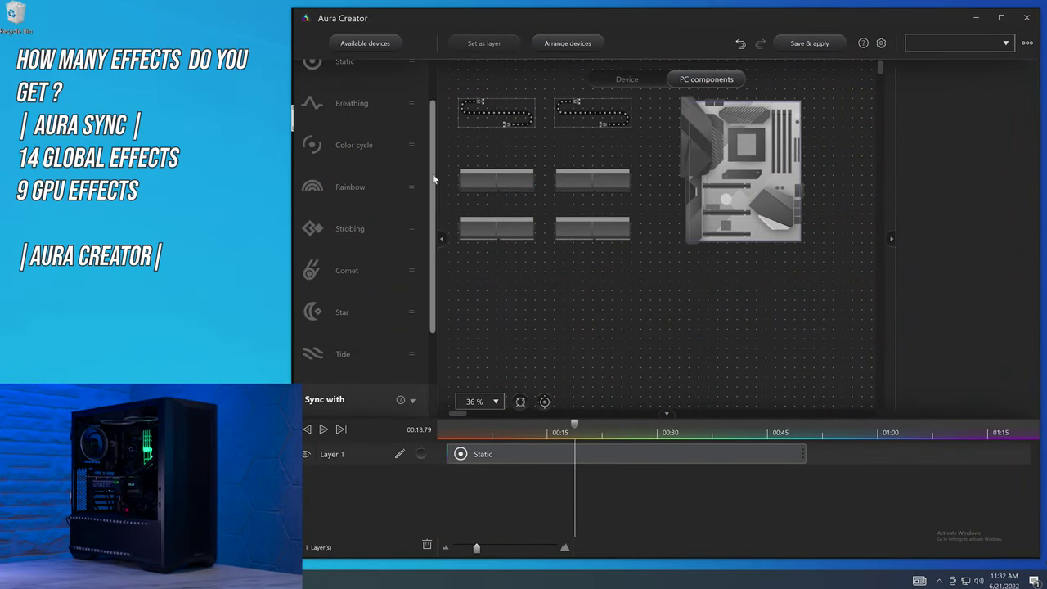
scroll(425, 230, down, 1)
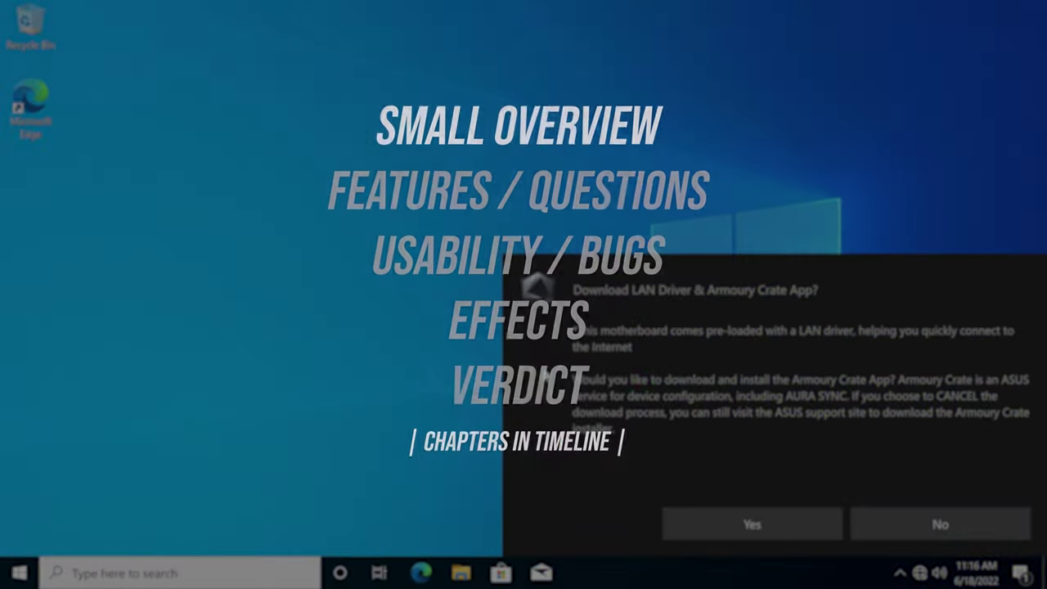
Step: Accept the LAN driver and Armoury Crate download, and view the Rainbow pattern choices among the Aura Sync effects
click(736, 526)
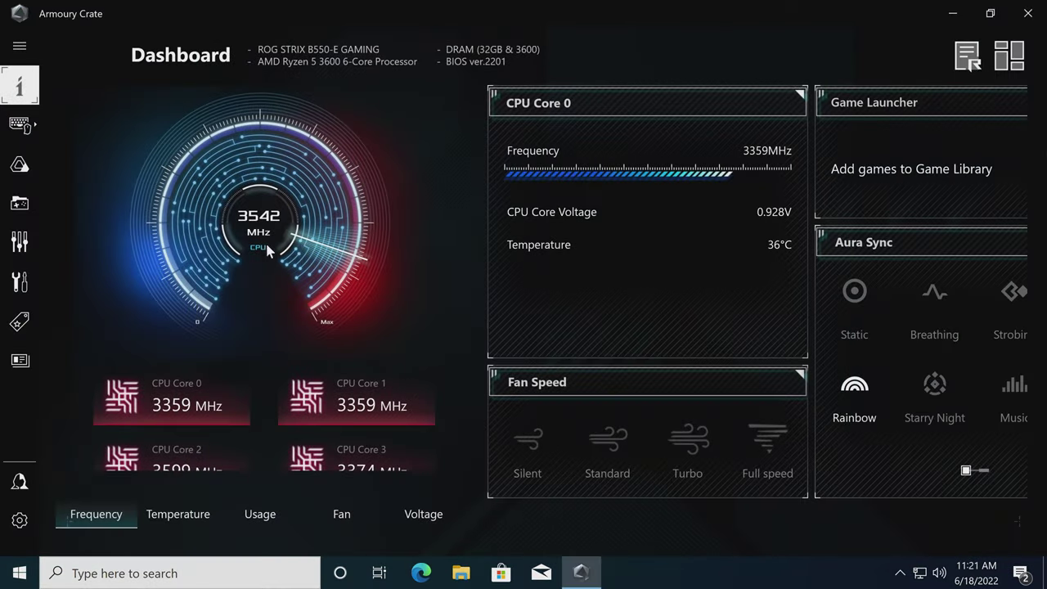
click(20, 168)
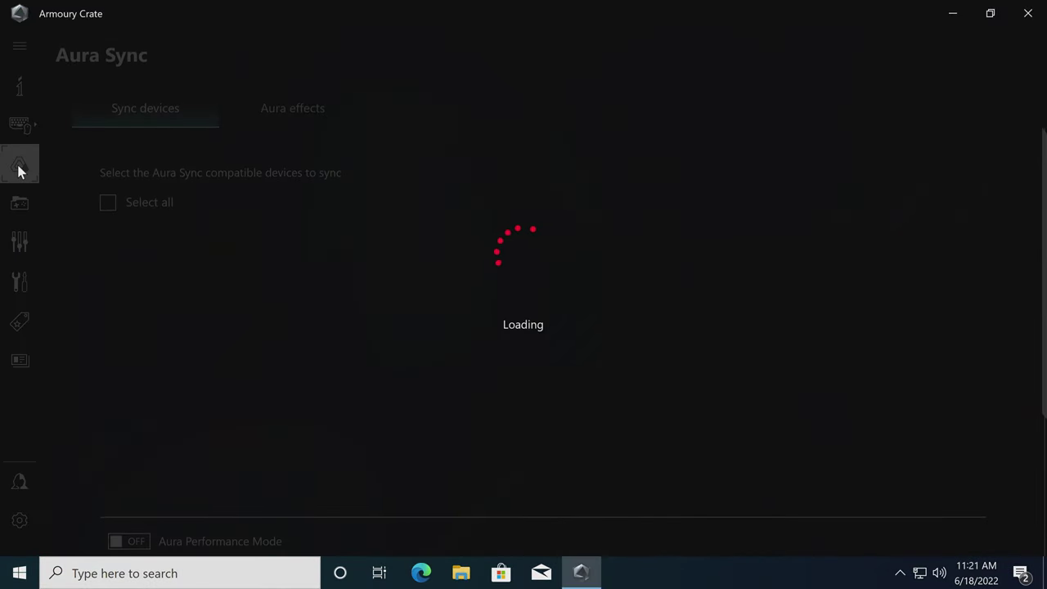
click(268, 125)
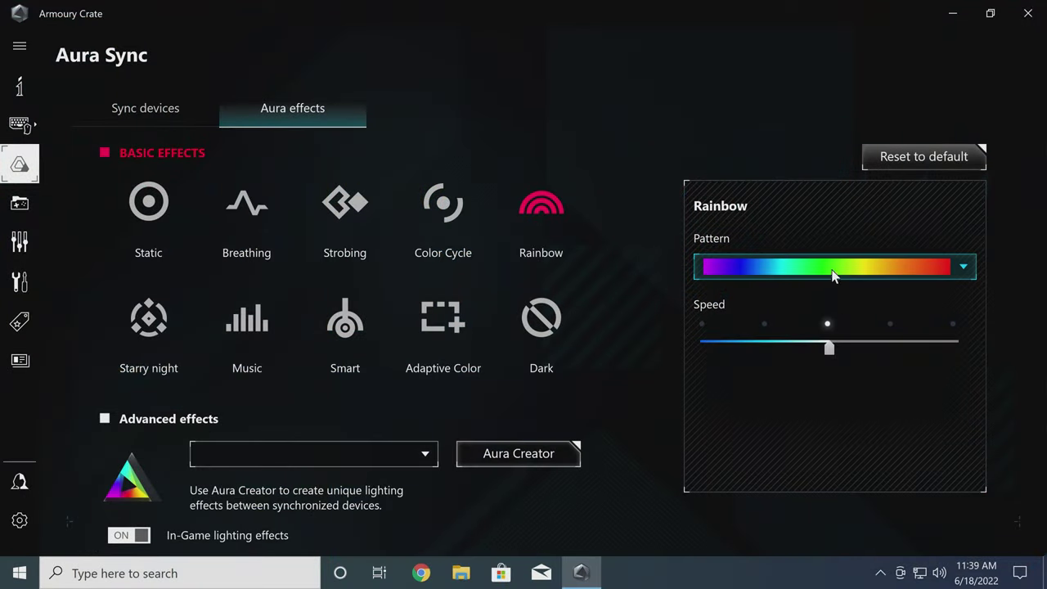
click(832, 276)
click(832, 89)
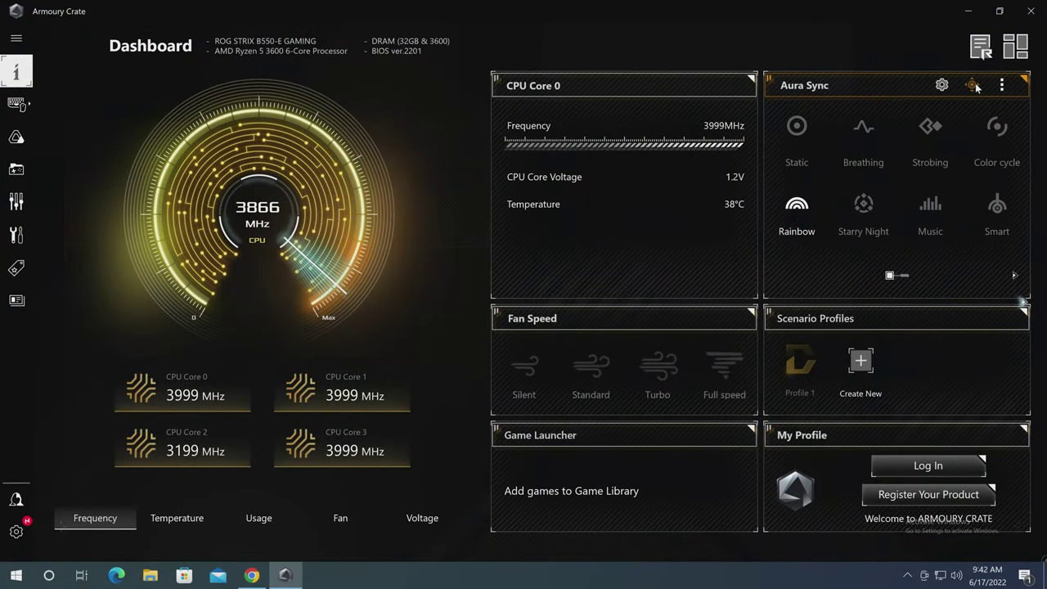
Step: Show the Aura Sync device list and briefly expand the names of the Armoury Crate sections
mouse_move(976, 86)
mouse_down()
mouse_move(922, 87)
mouse_move(962, 84)
mouse_up()
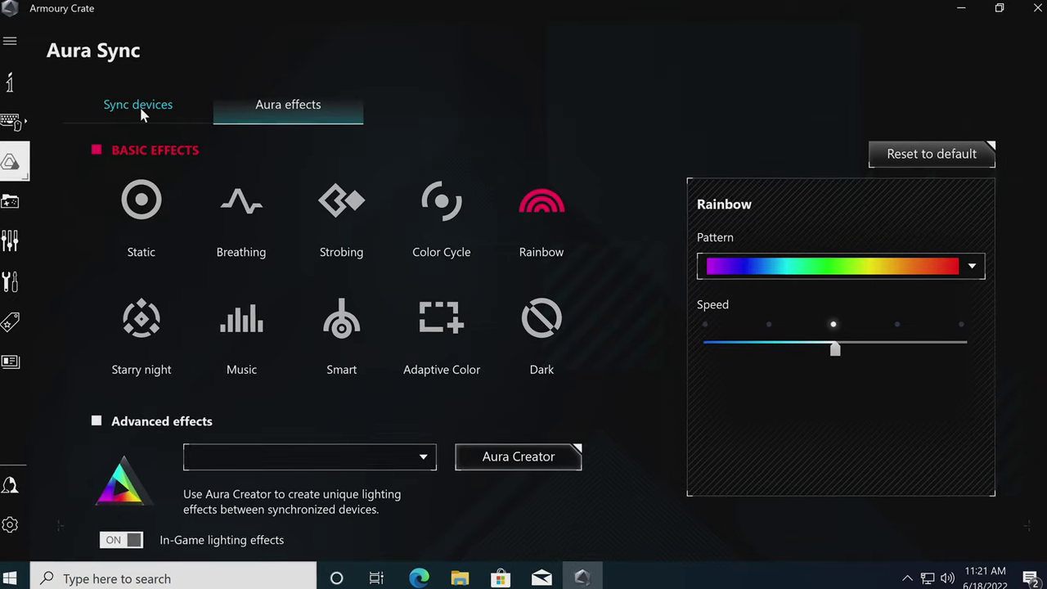
click(137, 108)
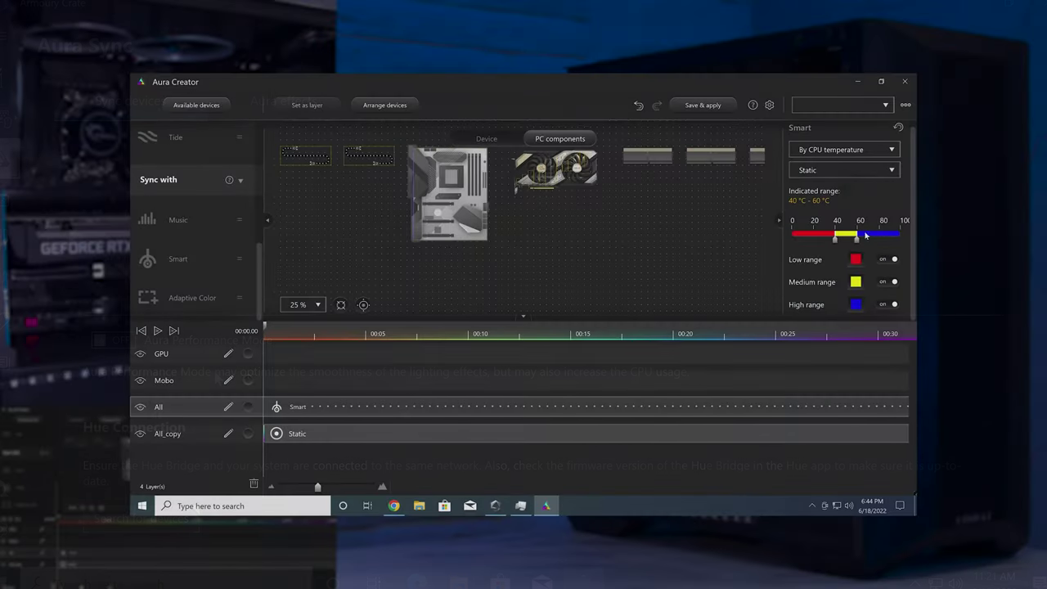
drag(850, 178, 861, 181)
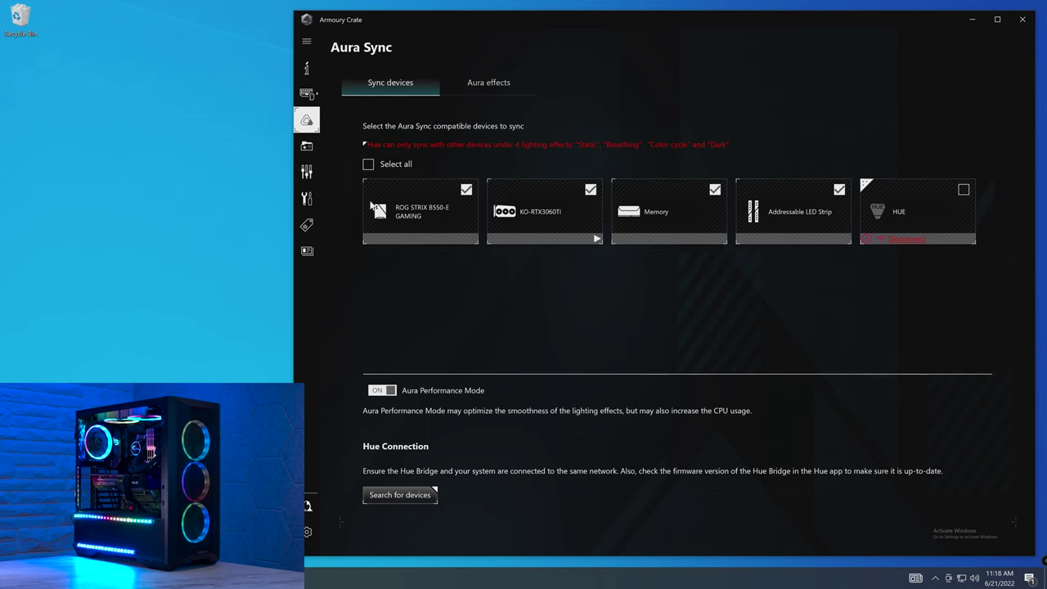
click(307, 41)
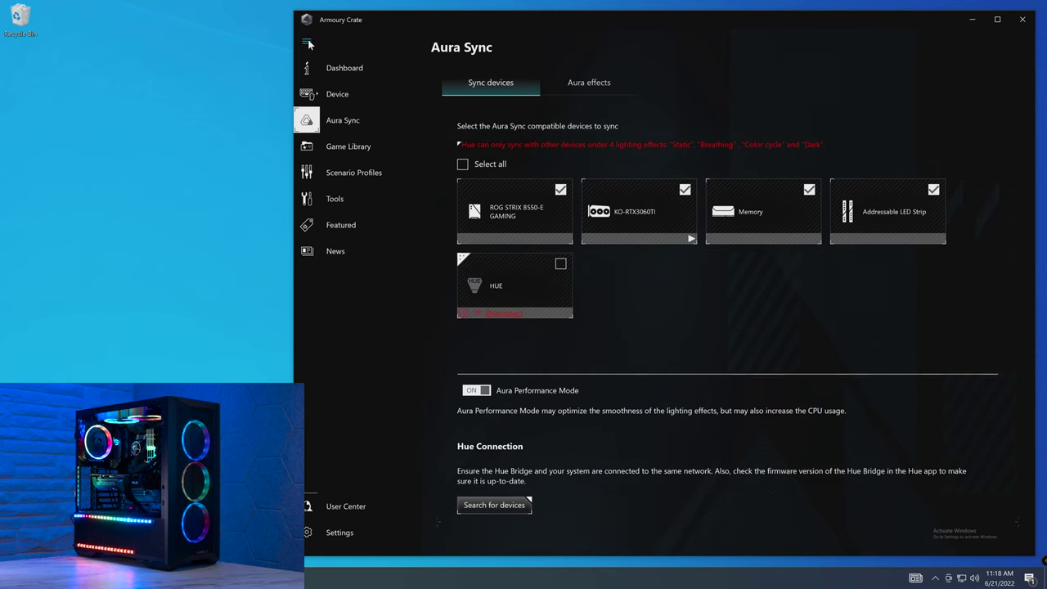
click(309, 43)
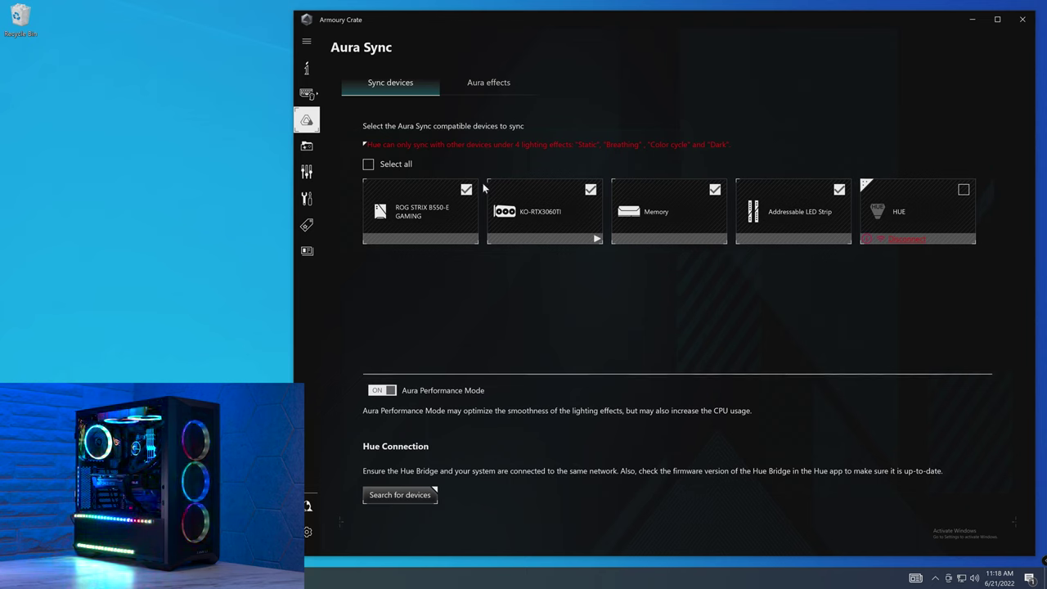
Step: Preview the Static, Breathing, Strobing and Color Cycle basic effects in turn on the synced devices
click(485, 86)
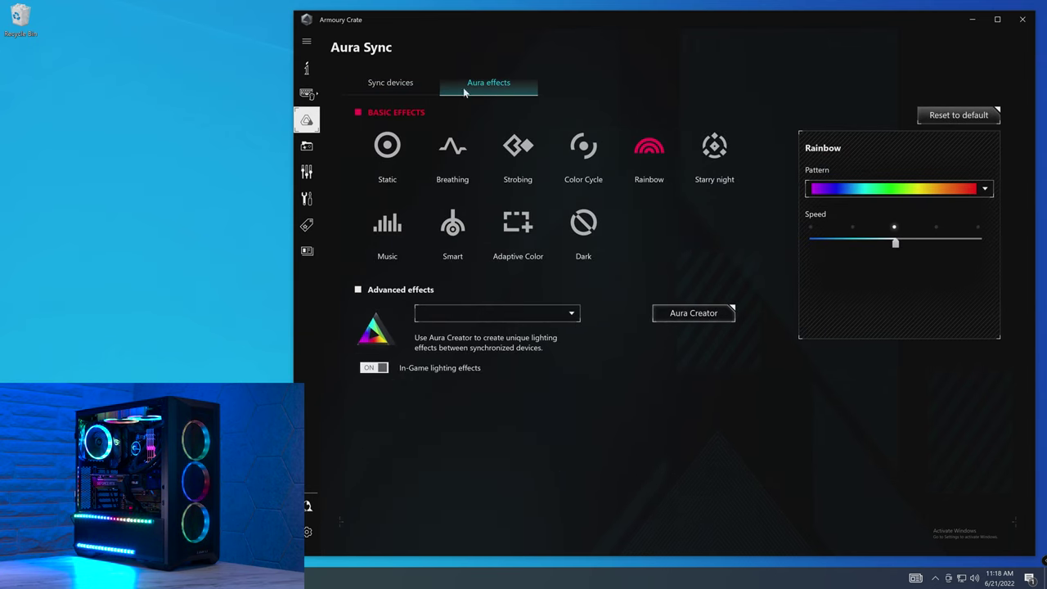
click(387, 150)
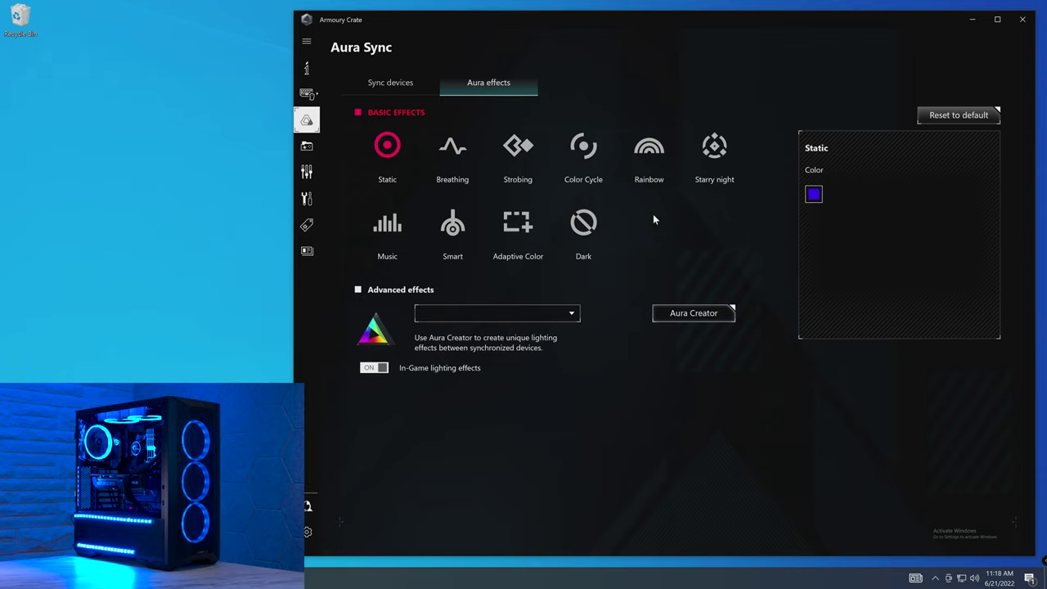
click(453, 148)
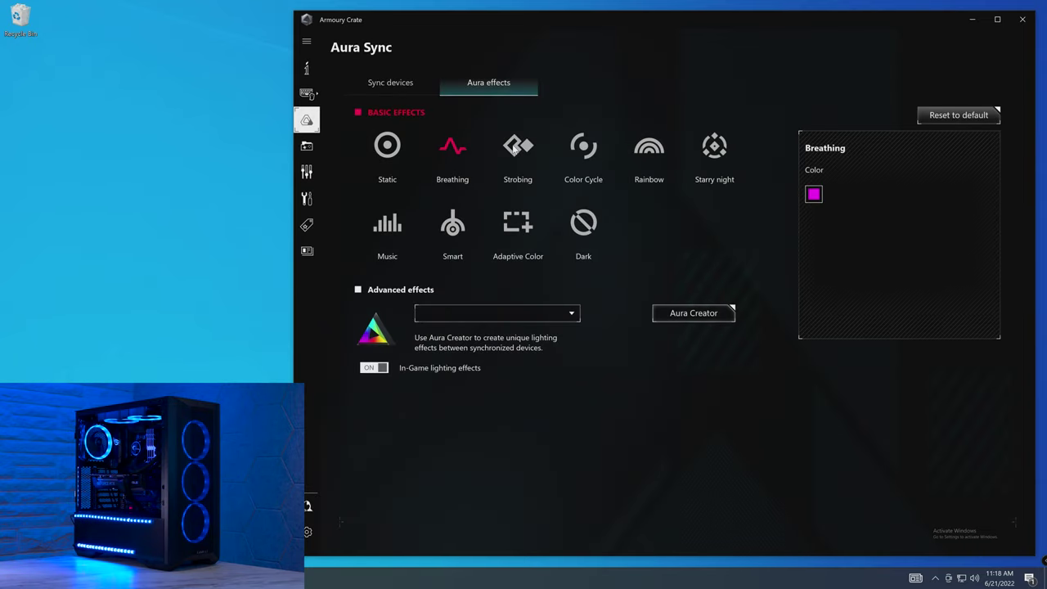
click(518, 148)
click(578, 149)
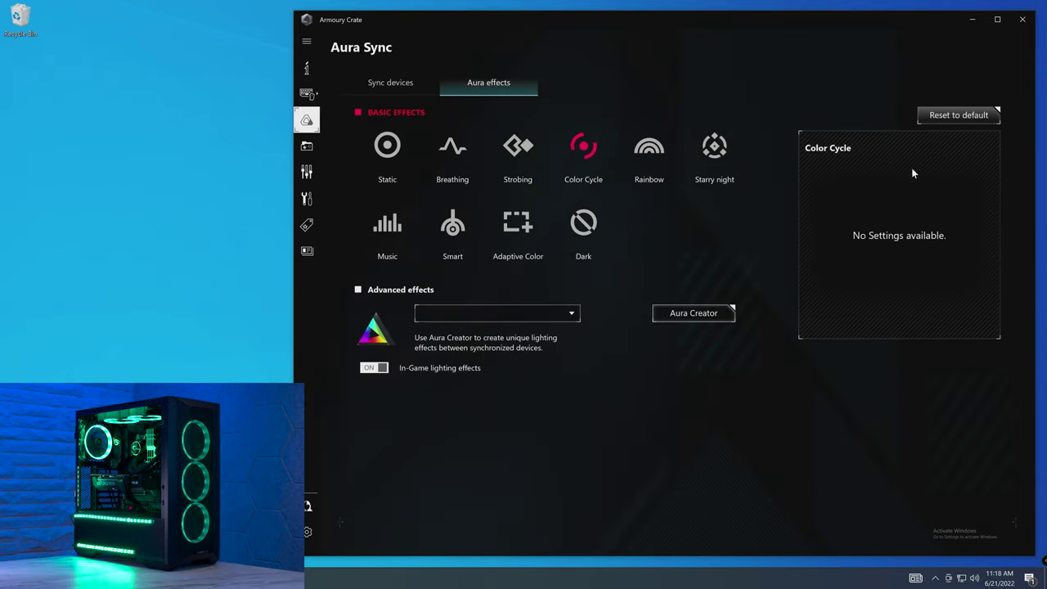
Step: Exclude Memory from the synced devices and check which components Aura Creator offers without it
click(402, 83)
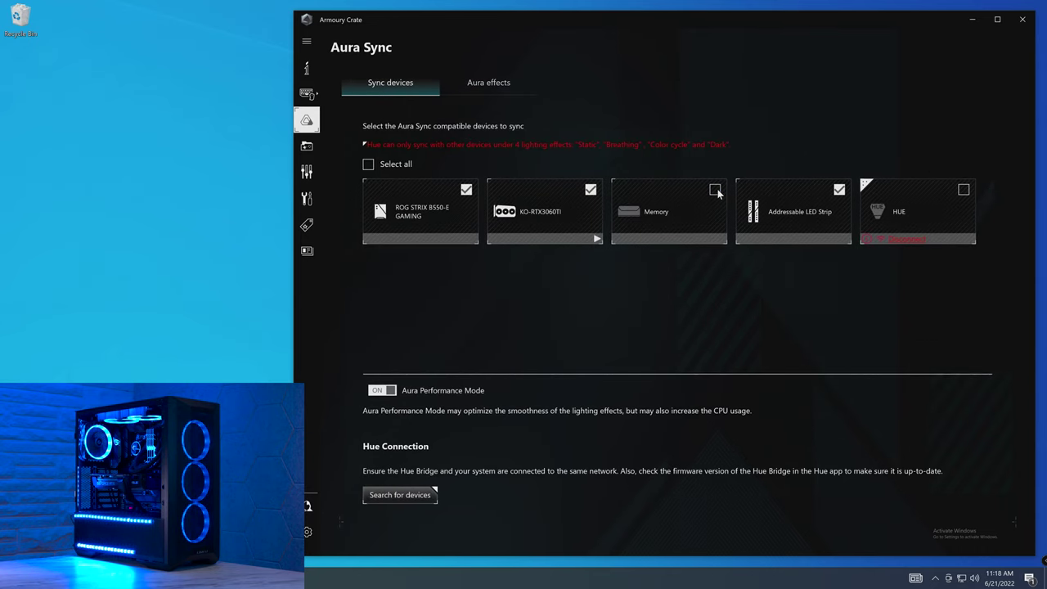
click(479, 83)
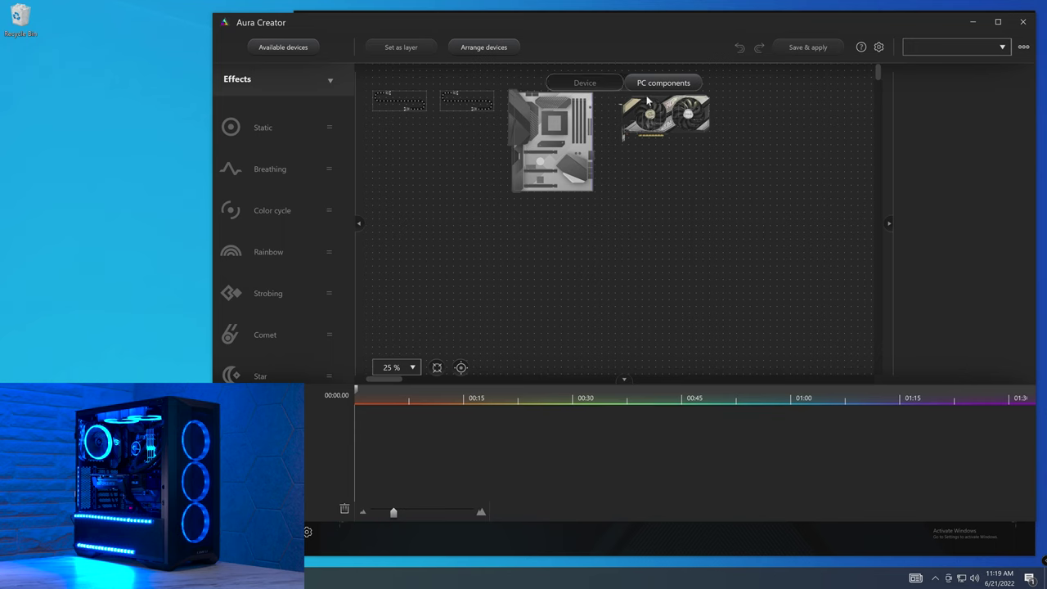
click(1022, 23)
Step: Include Memory in the synced devices again and reopen Aura Creator from the Aura effects
click(717, 189)
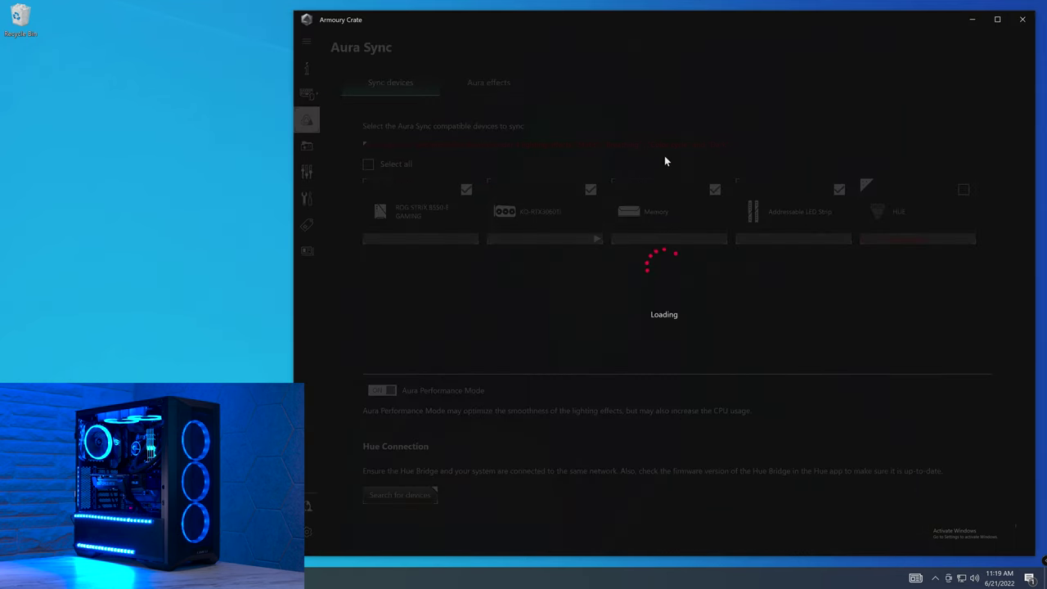
click(489, 82)
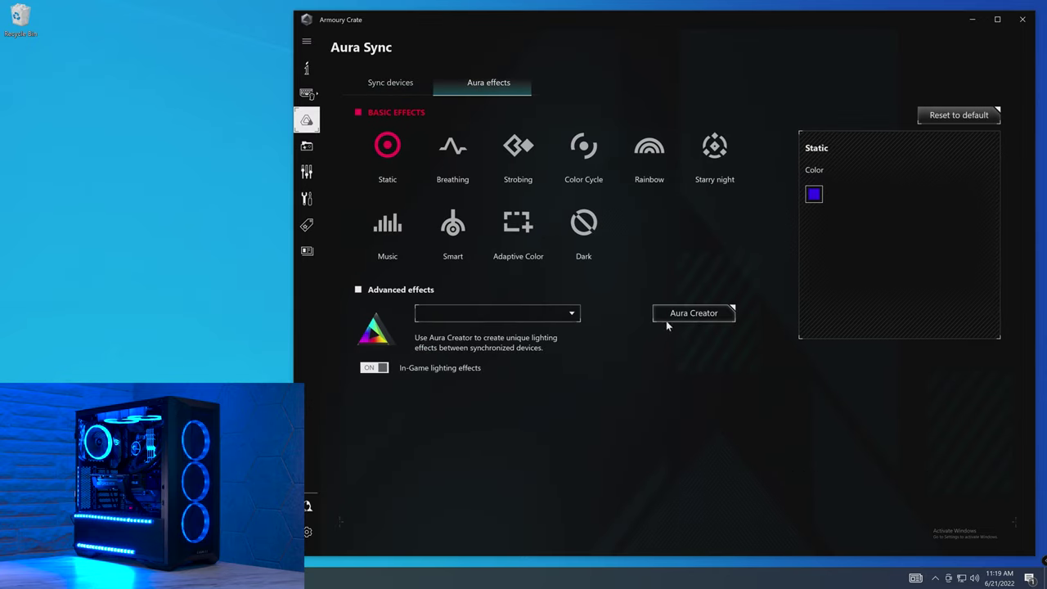
click(666, 315)
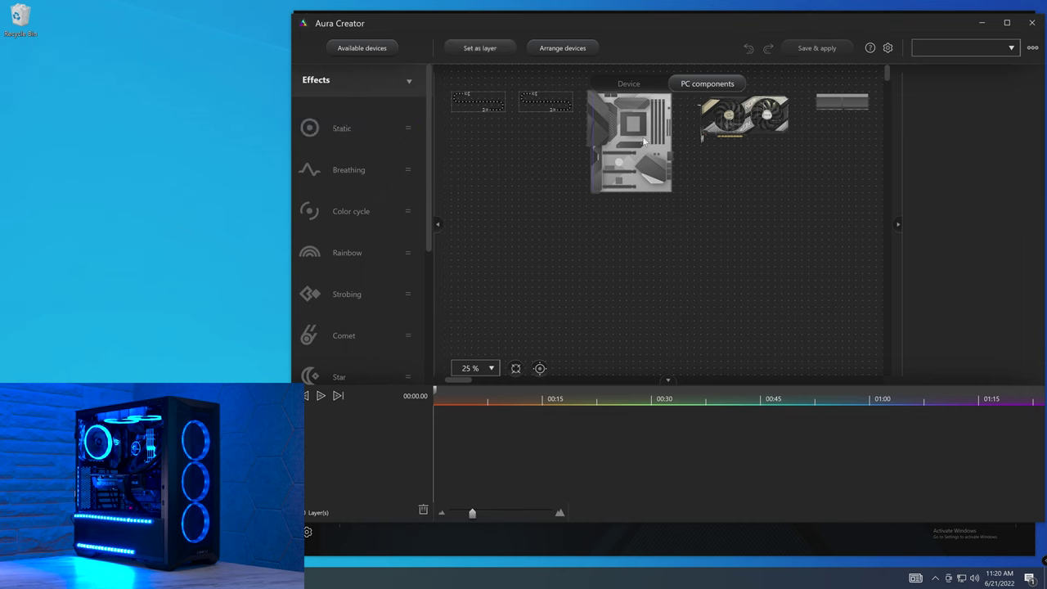
Step: Set the LED strips and motherboard as a layer and sequence Static, Breathing and Color cycle effects on its timeline
drag(464, 201, 653, 92)
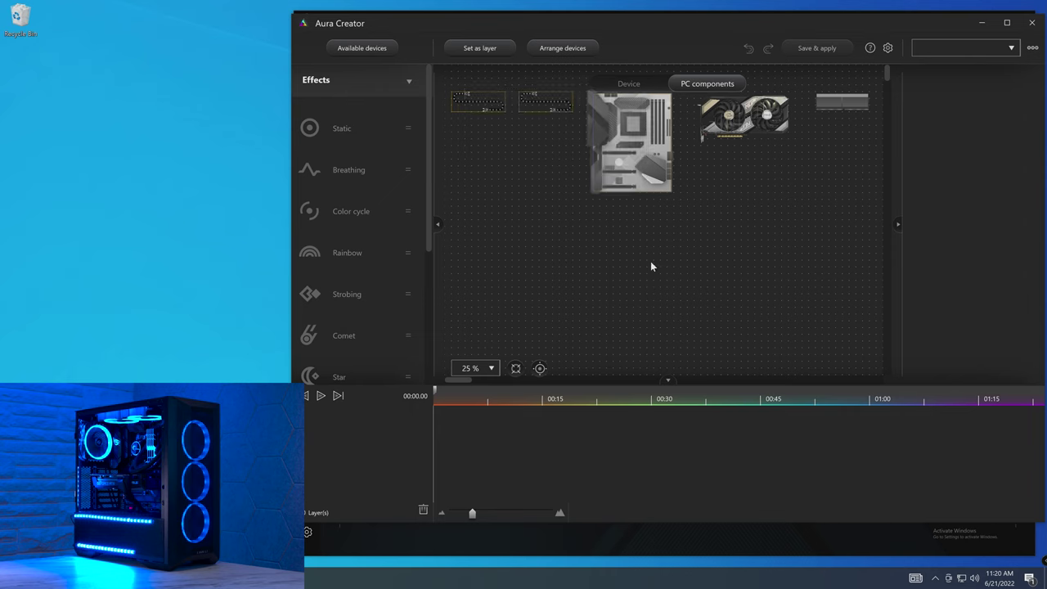
click(483, 48)
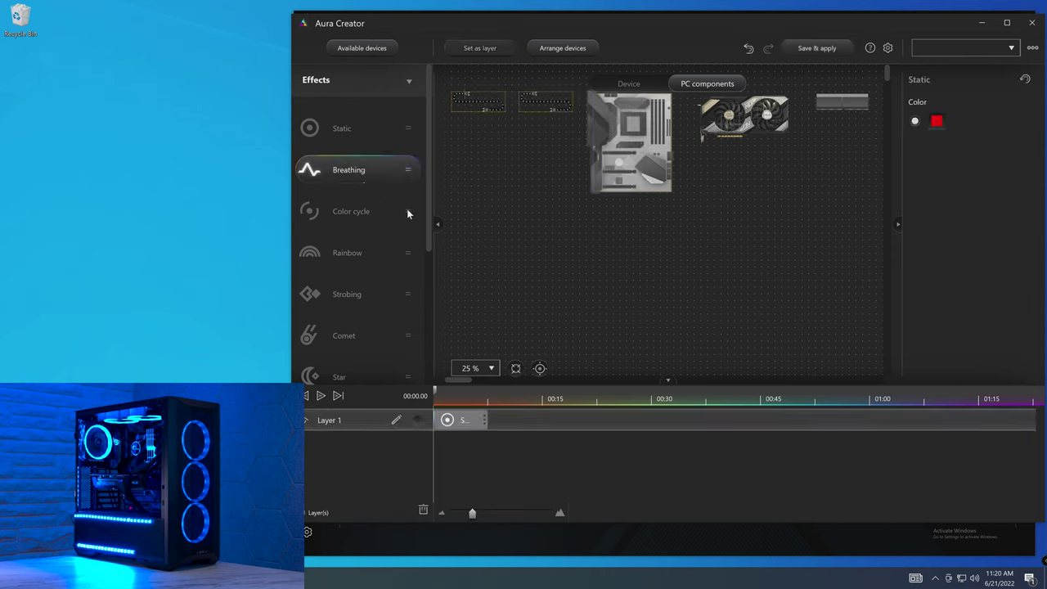
drag(360, 169, 500, 422)
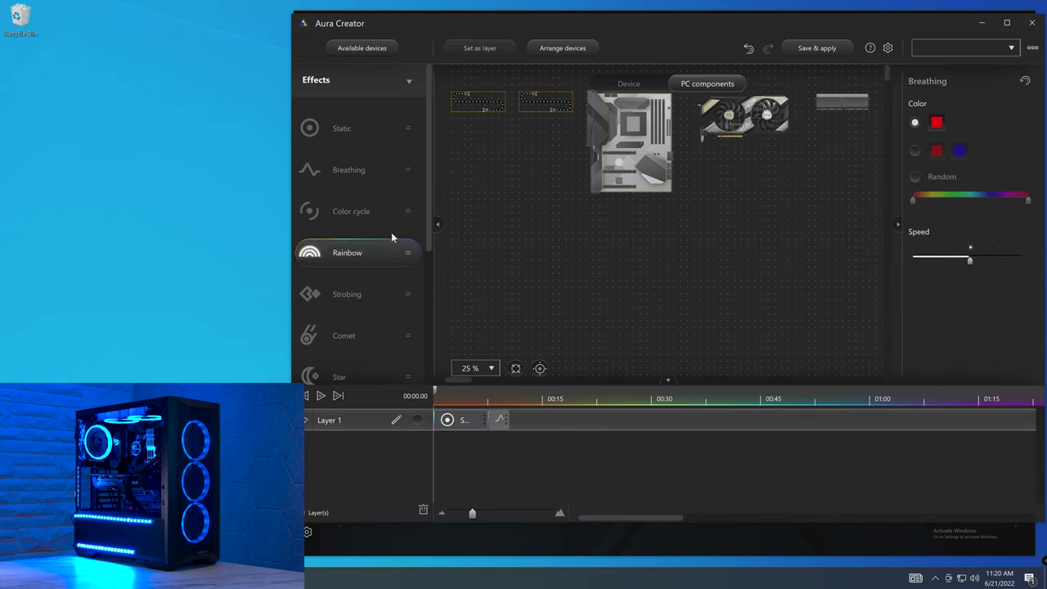
drag(368, 216, 576, 438)
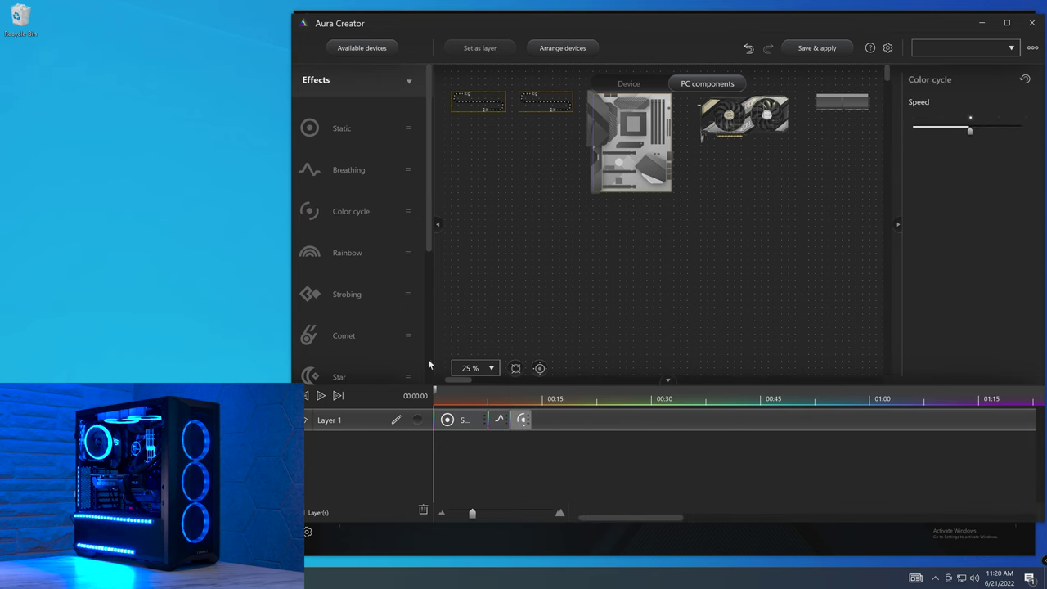
click(448, 419)
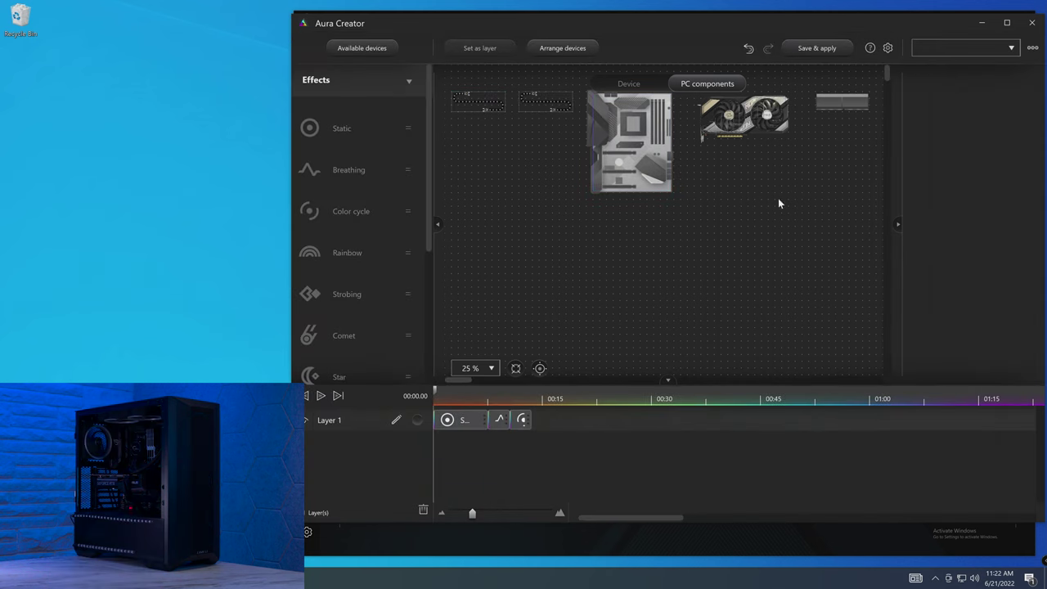
Step: Set individual PC components, including the graphics card and the motherboard, as separate layers
drag(778, 203, 692, 112)
click(480, 50)
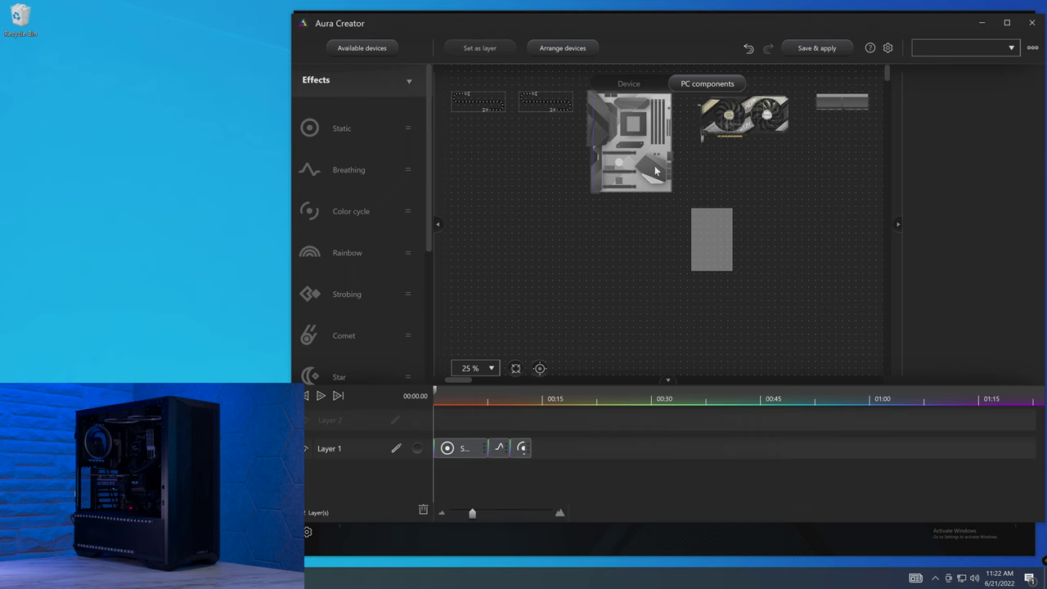
click(474, 49)
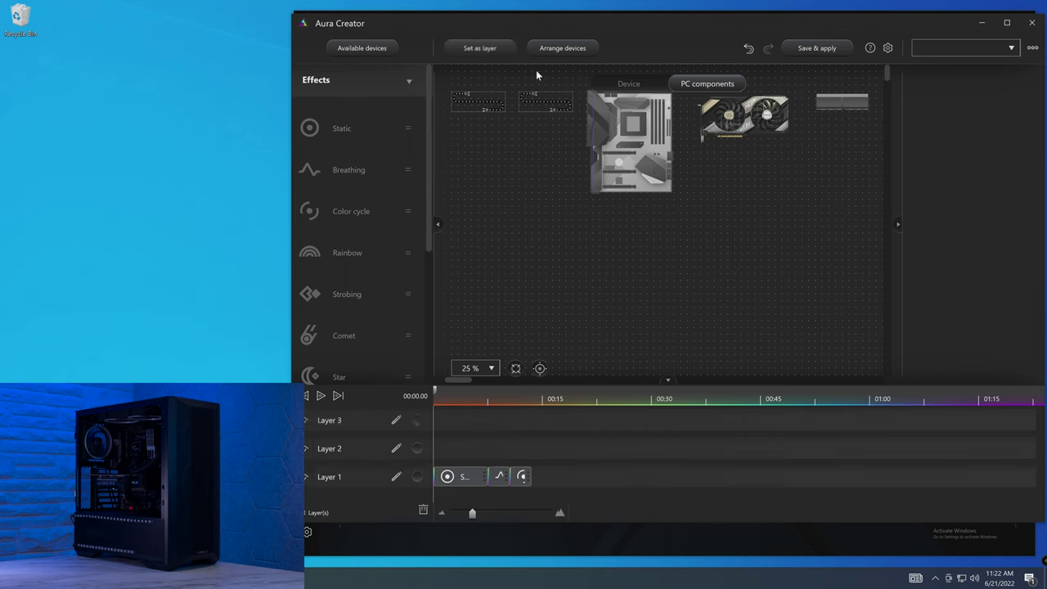
click(481, 49)
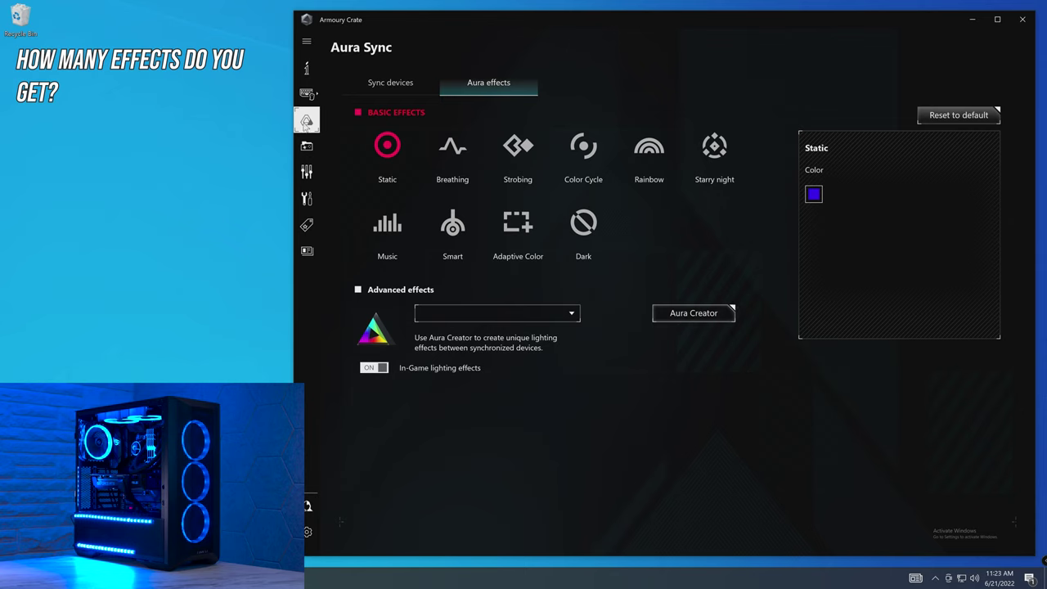
Step: Return to Aura Sync in Armoury Crate, apply the Smart effect and view its temperature and usage trigger options
click(305, 121)
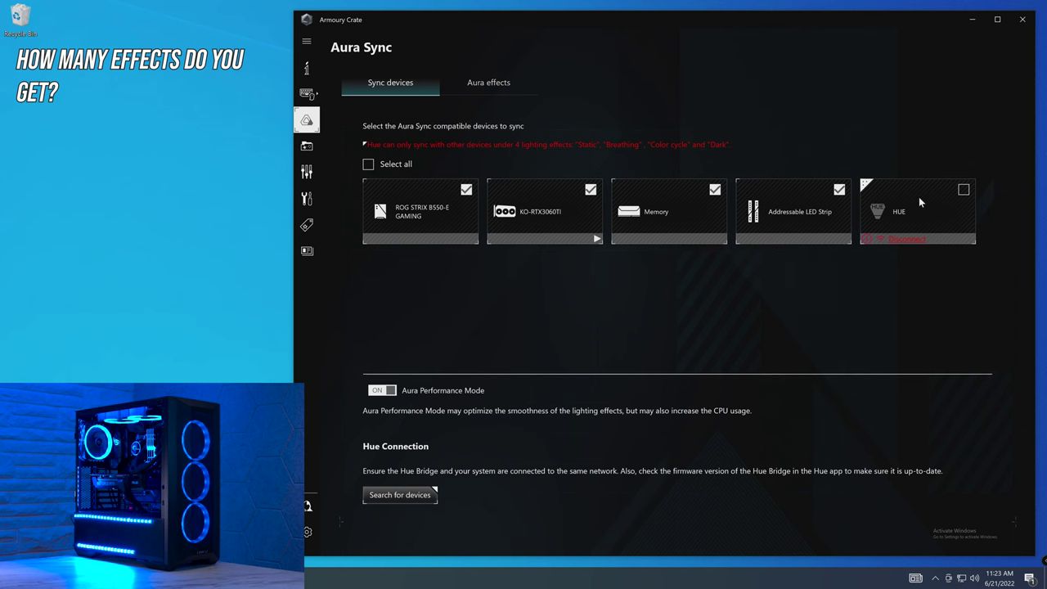
click(489, 82)
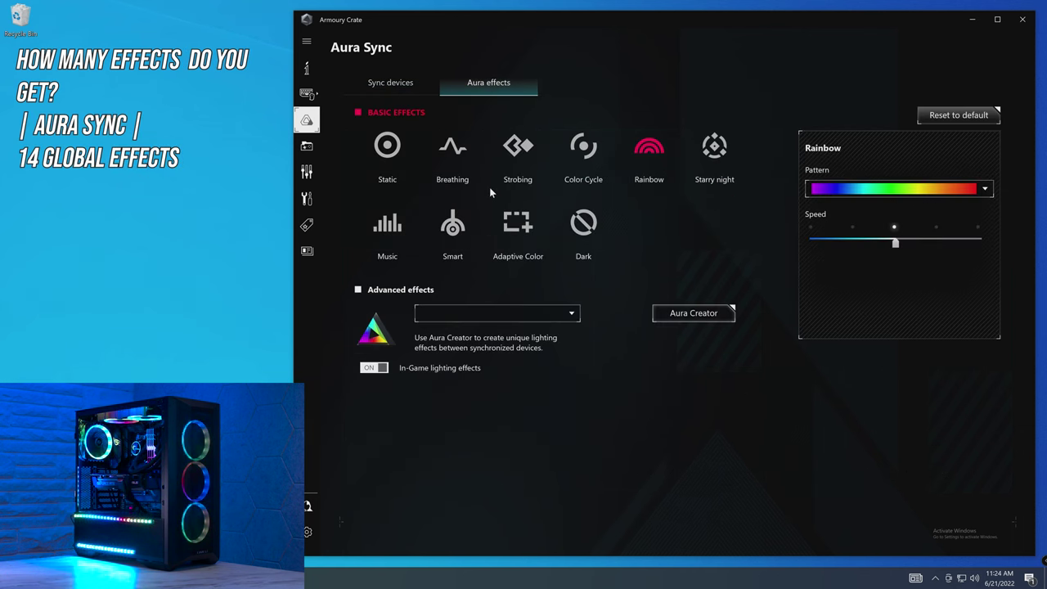
click(452, 227)
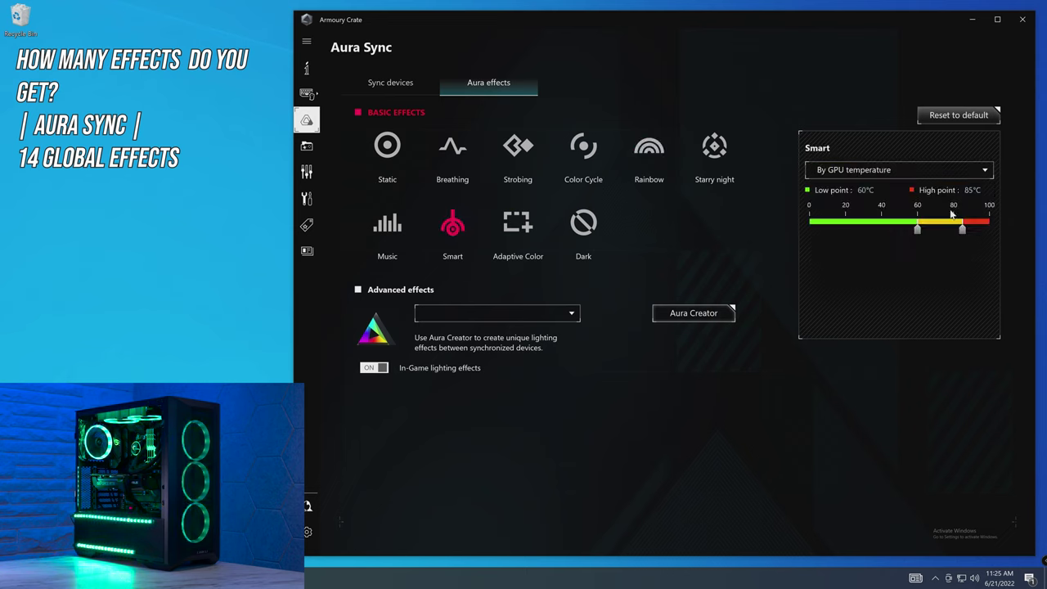
click(922, 172)
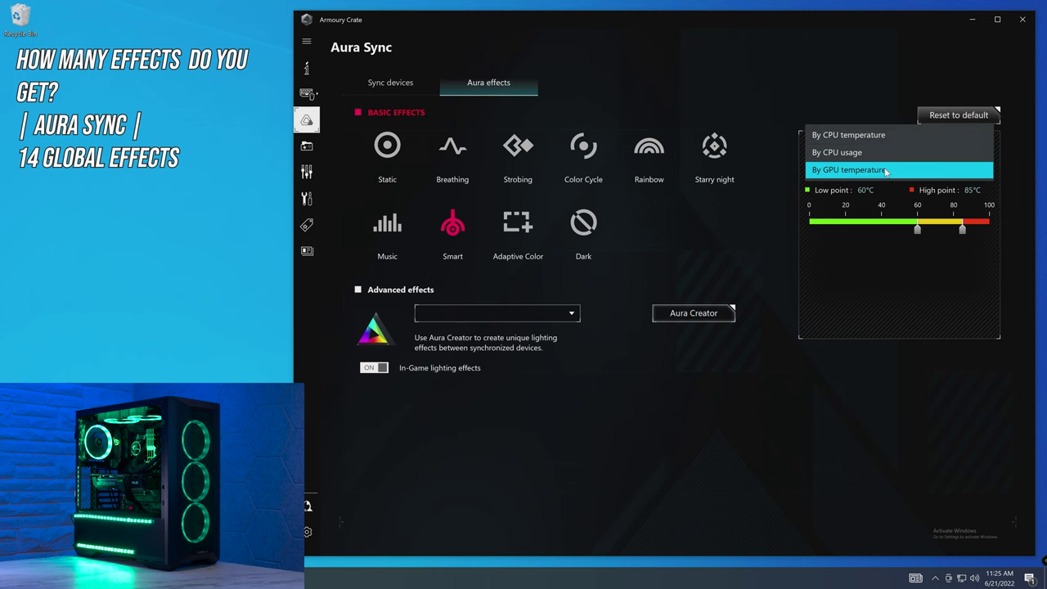
click(773, 201)
Step: View the style choices of the Music effect and apply the Rainbow effect to the synced devices
click(391, 230)
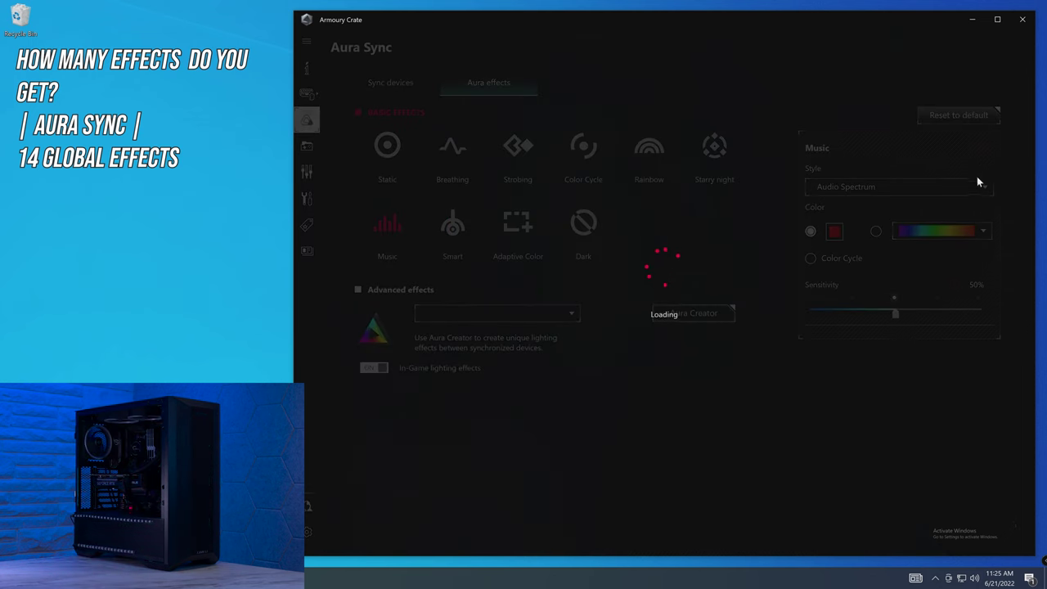
click(968, 185)
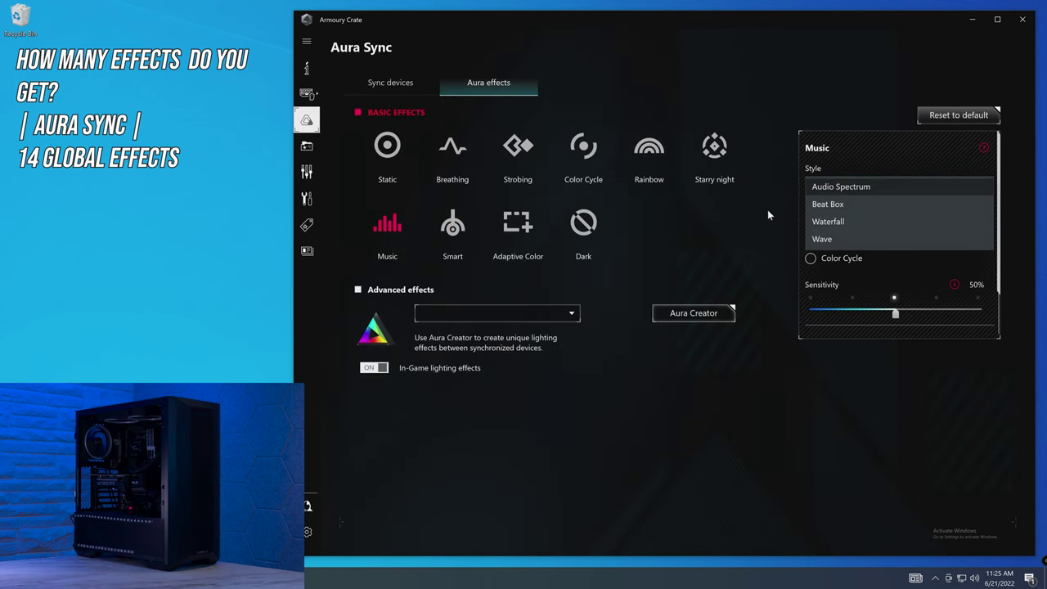
click(642, 139)
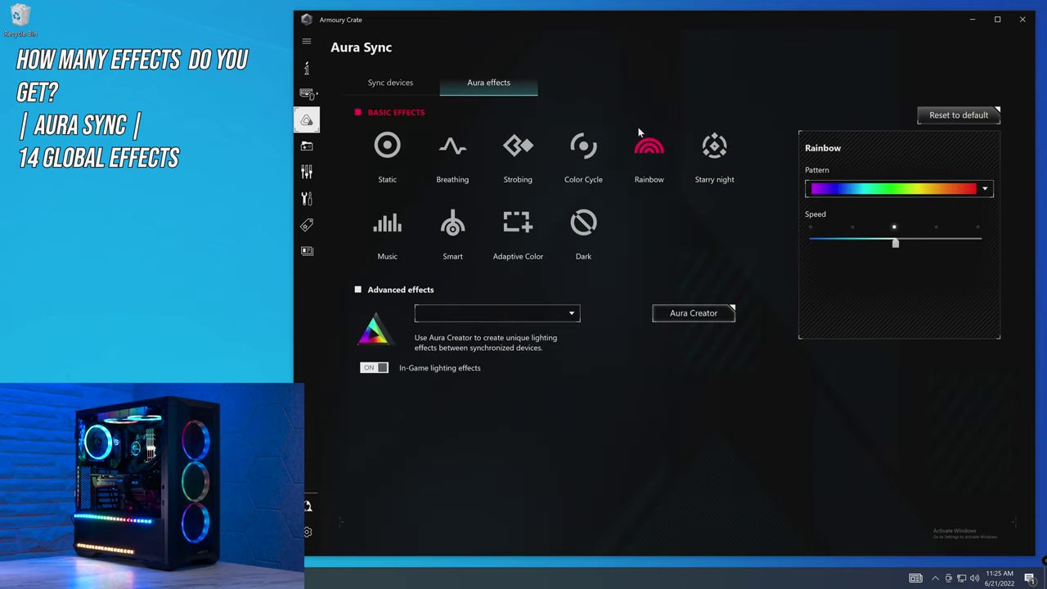
Step: Examine the KO-RTX3060TI graphics card's own lighting effects alongside the sync devices list, ending on the global Aura effects
click(396, 83)
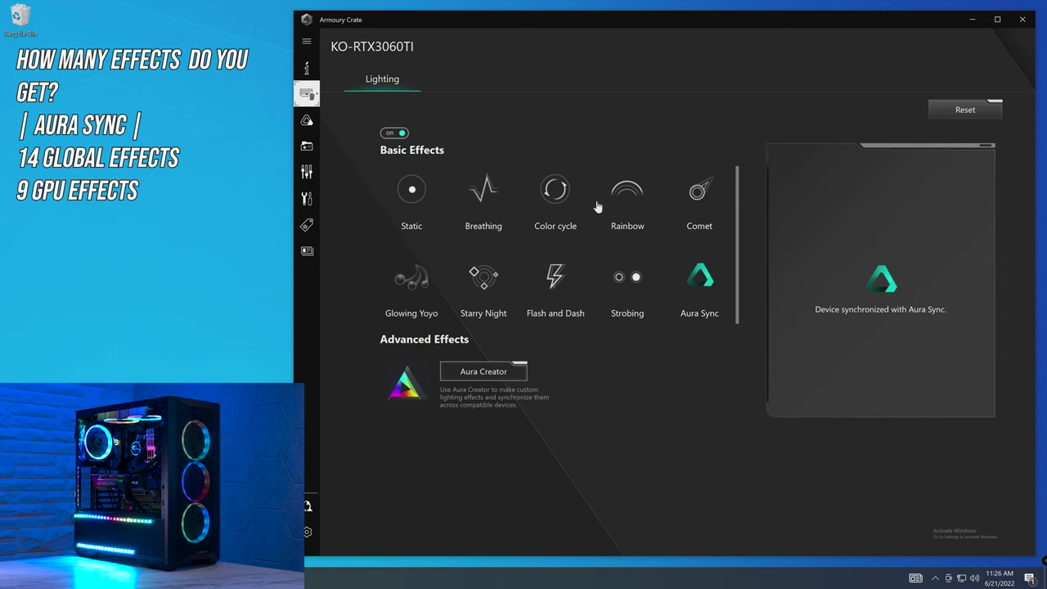
click(427, 279)
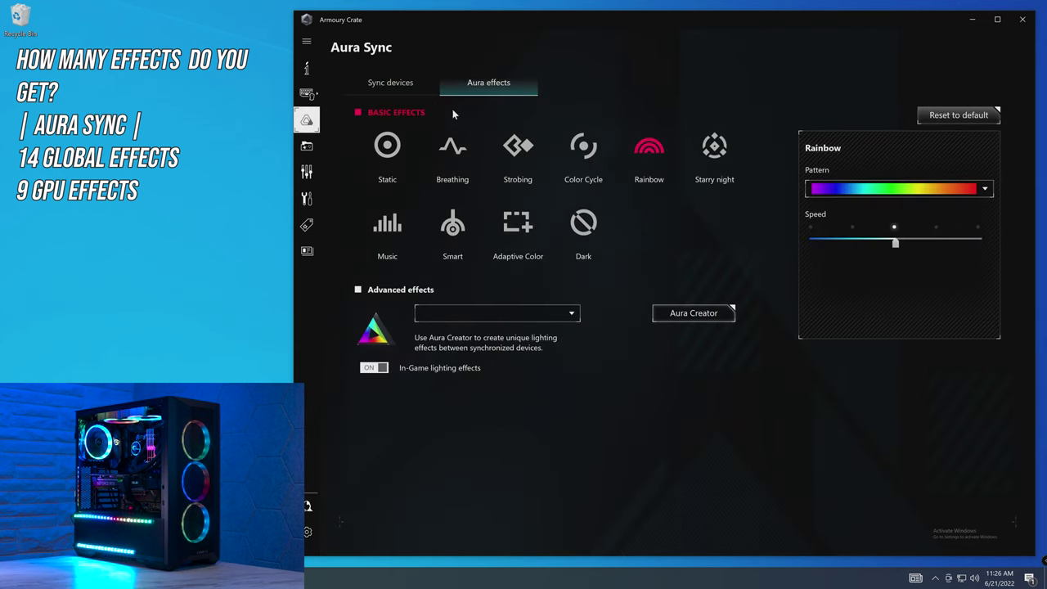
click(393, 83)
click(595, 241)
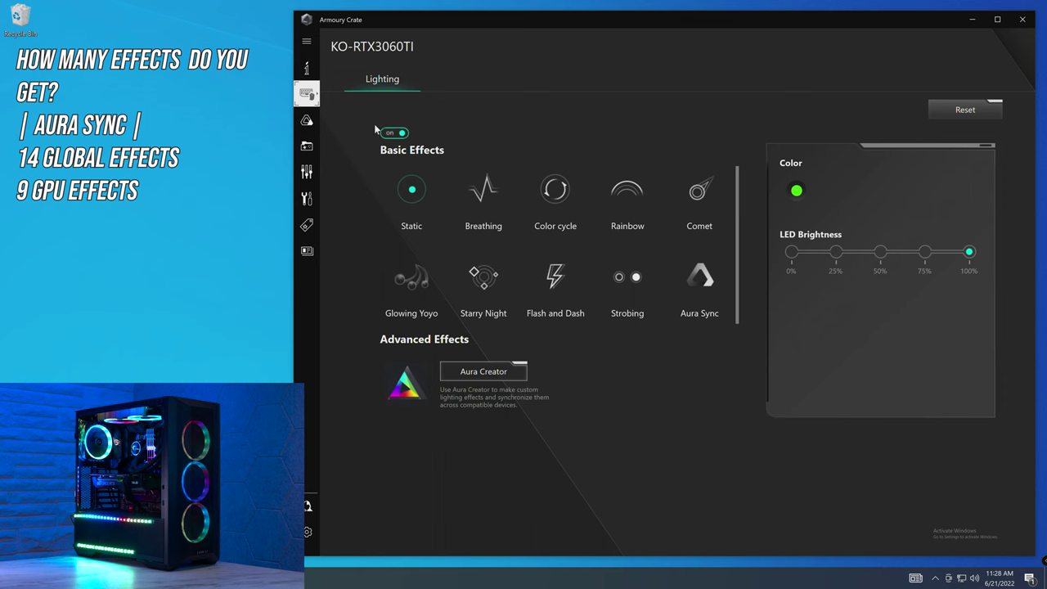
click(307, 121)
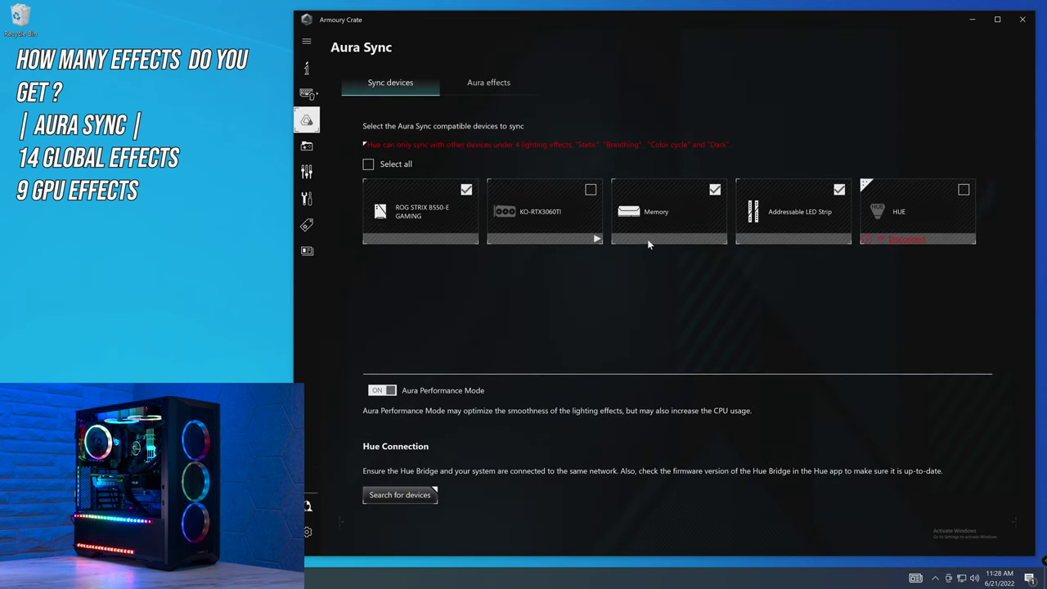
click(596, 241)
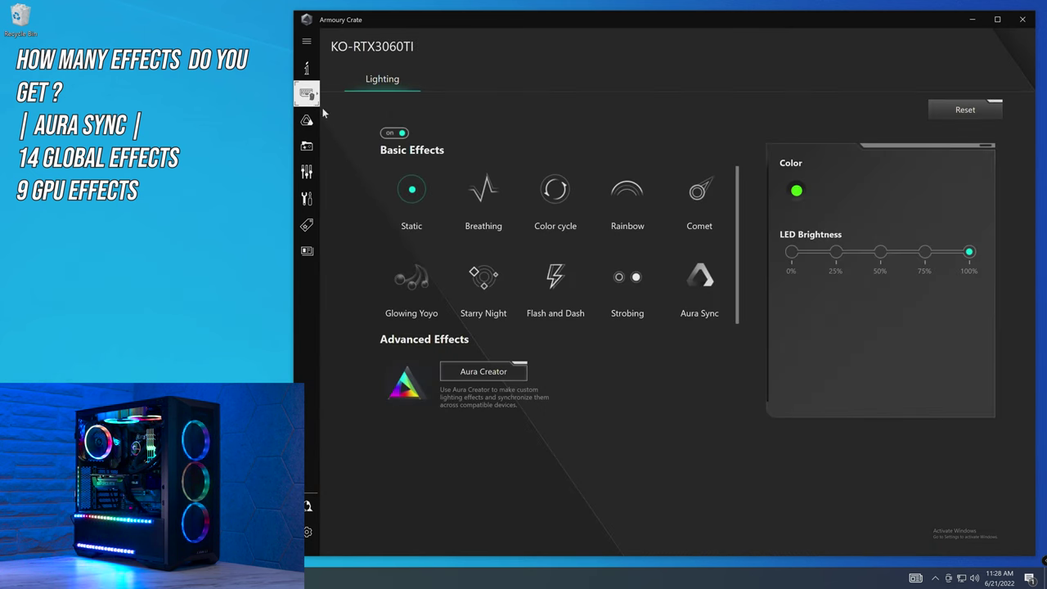
click(306, 120)
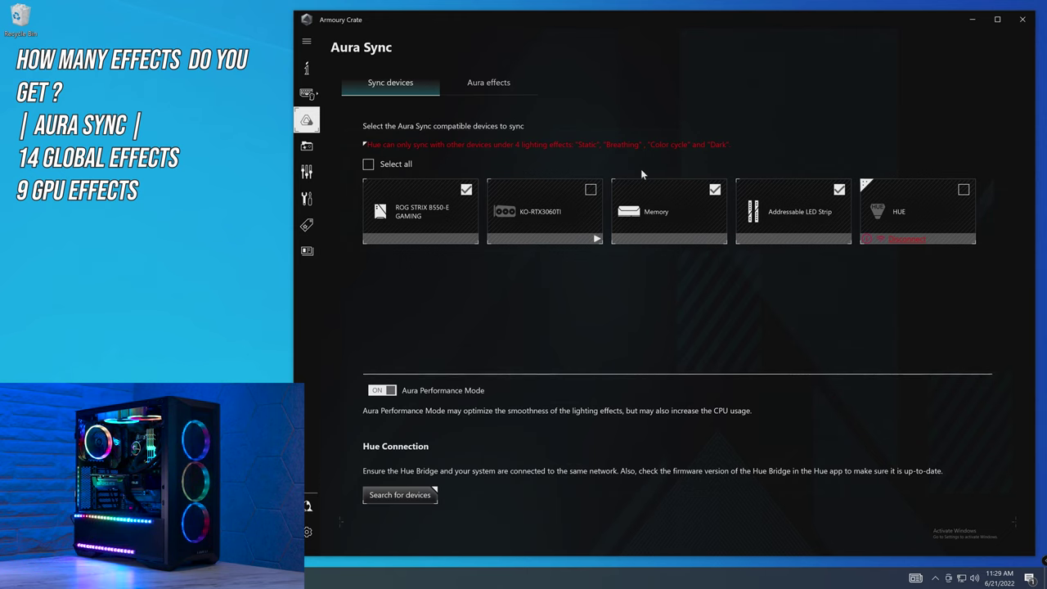
click(486, 82)
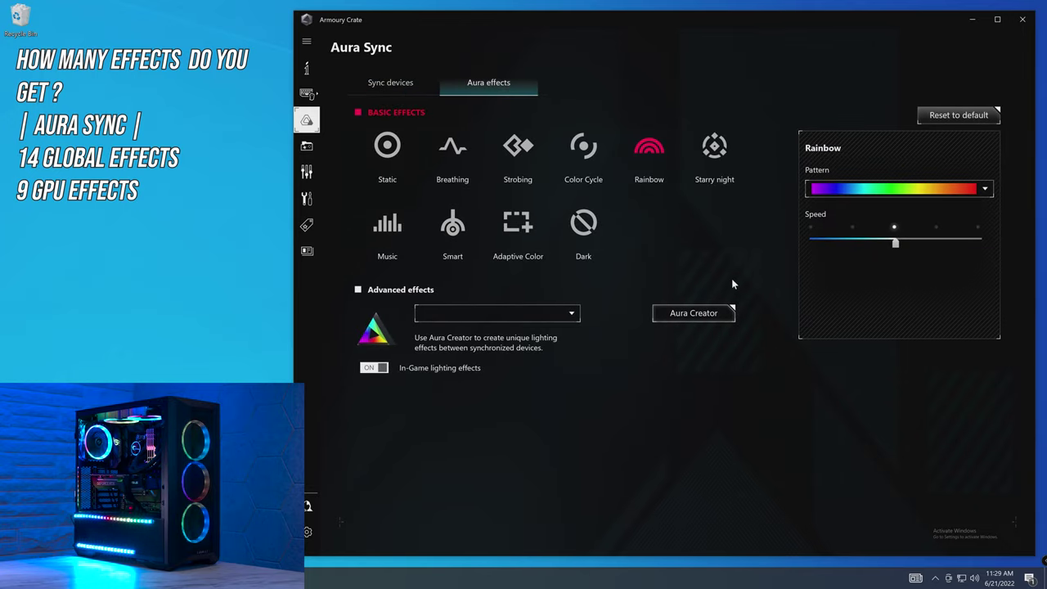
Step: Switch to Aura Creator, stop the timeline preview and look through the list of available effects
click(694, 314)
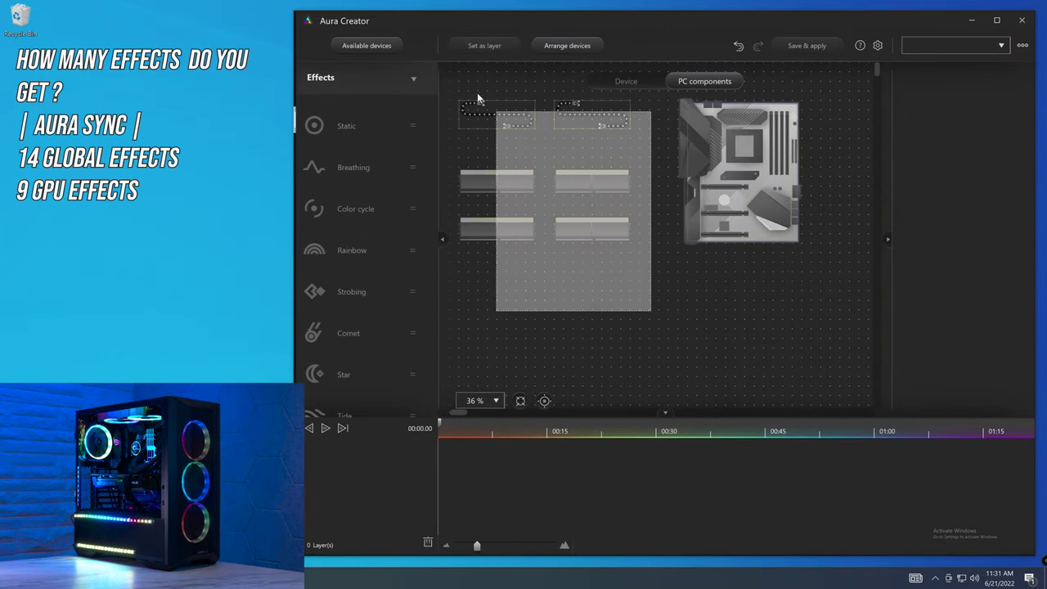
mouse_move(464, 186)
mouse_down()
mouse_move(490, 154)
mouse_move(472, 173)
mouse_up()
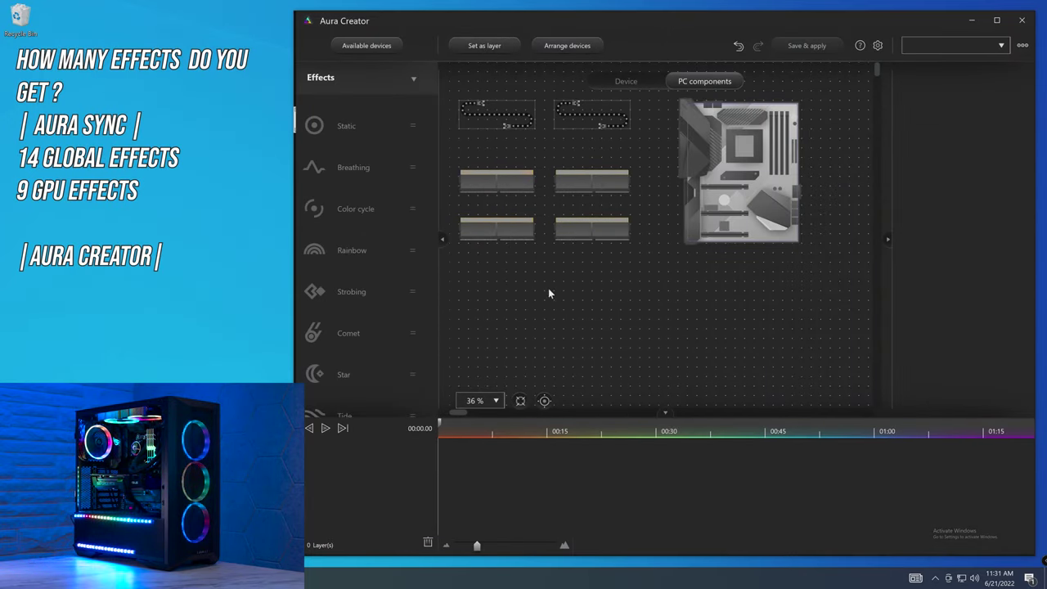
click(548, 293)
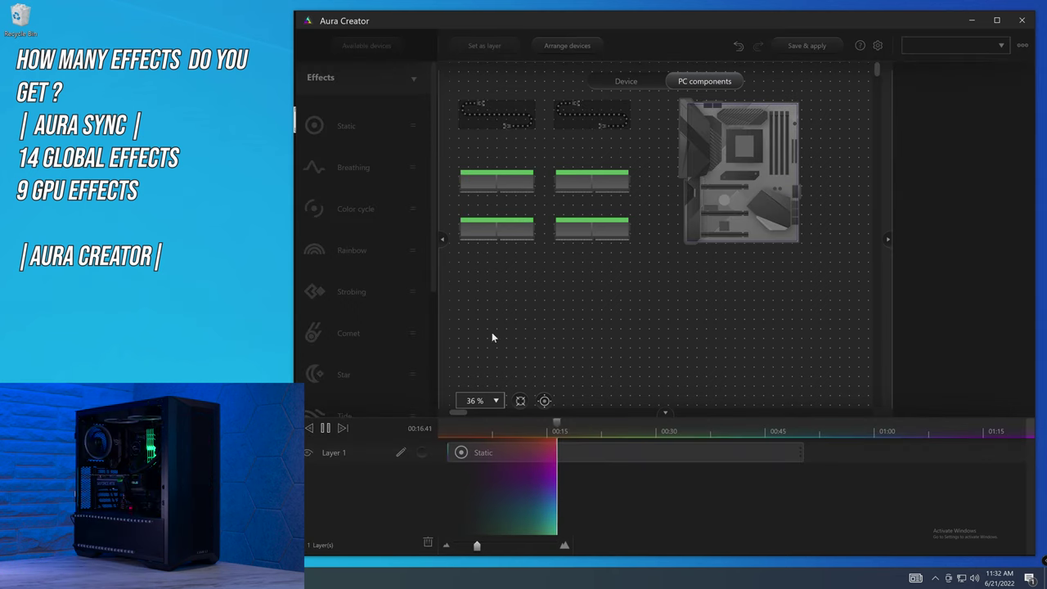
key(space)
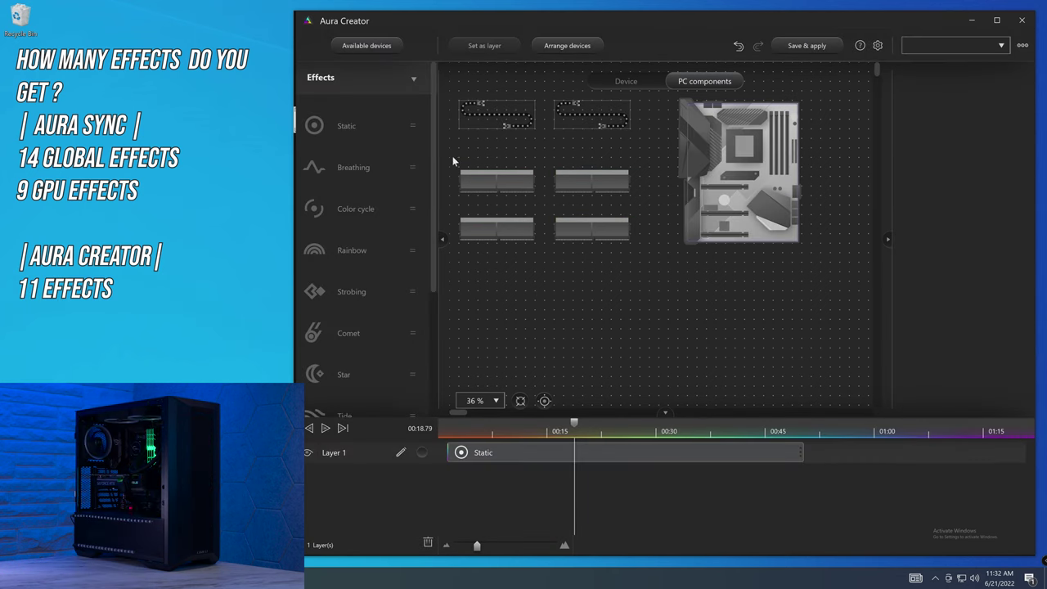
scroll(368, 205, down, 3)
Step: Set all PC components as an additional layer and stack a Breathing effect on Layer 2 above Layer 1's Static effect
drag(503, 303, 718, 177)
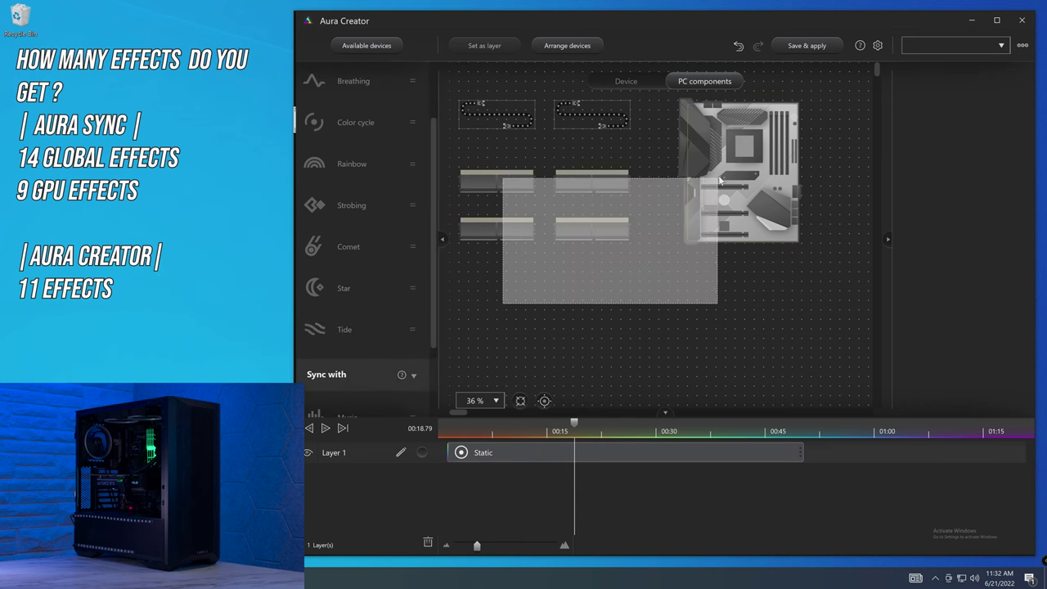
click(567, 45)
key(Escape)
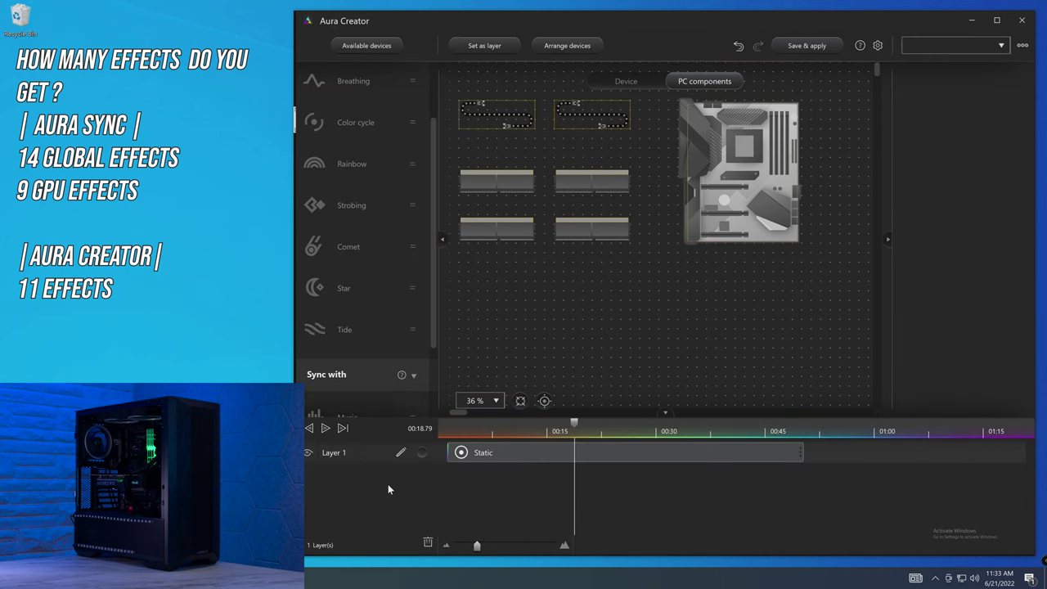
click(485, 45)
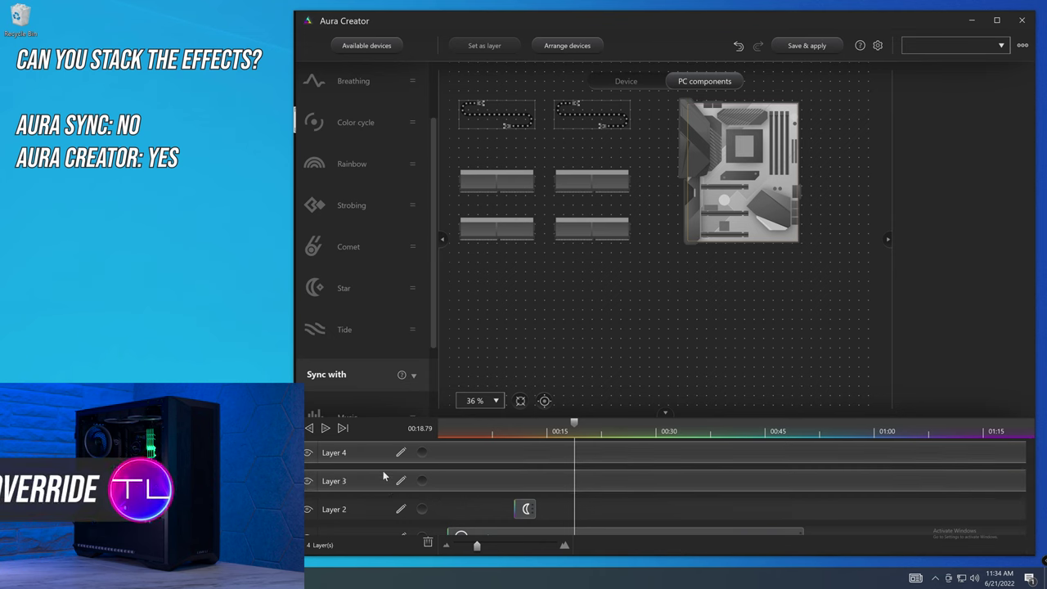
scroll(391, 458, down, 1)
drag(524, 492, 525, 493)
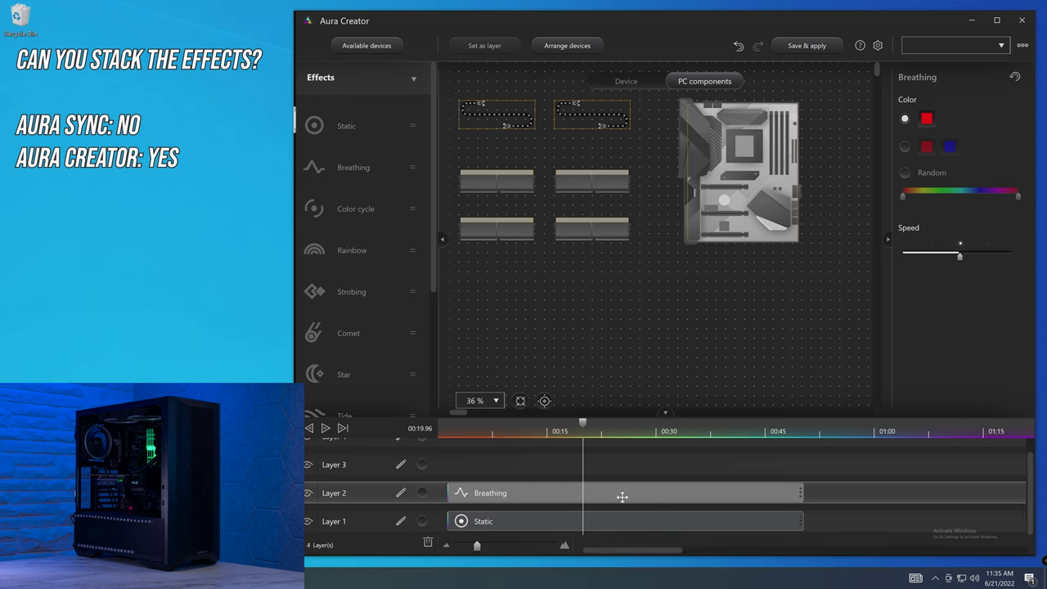
Step: View the settings of the stacked Static and Breathing effects on the timeline
click(633, 520)
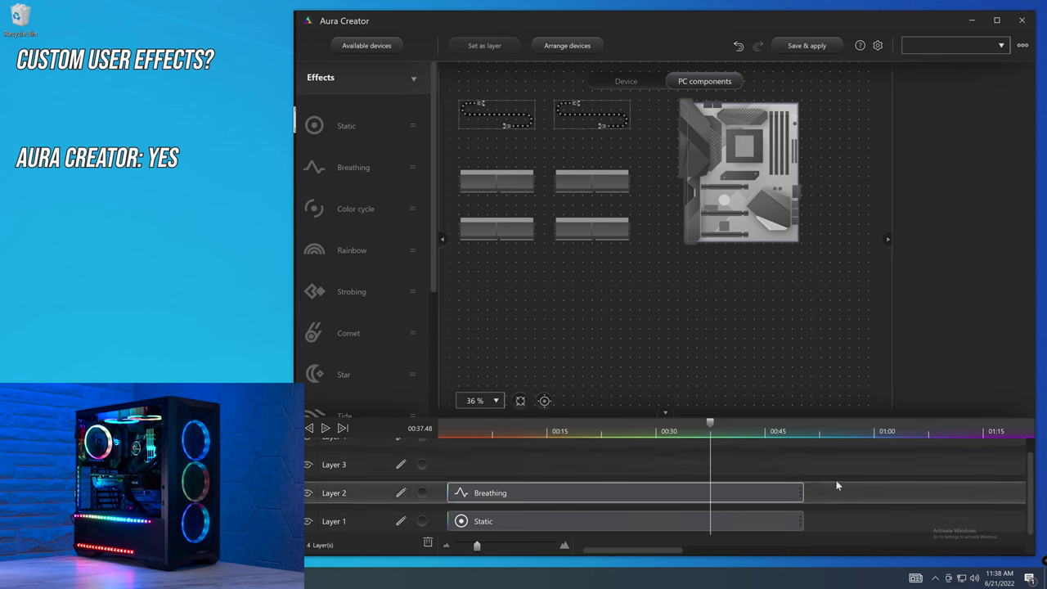
click(708, 492)
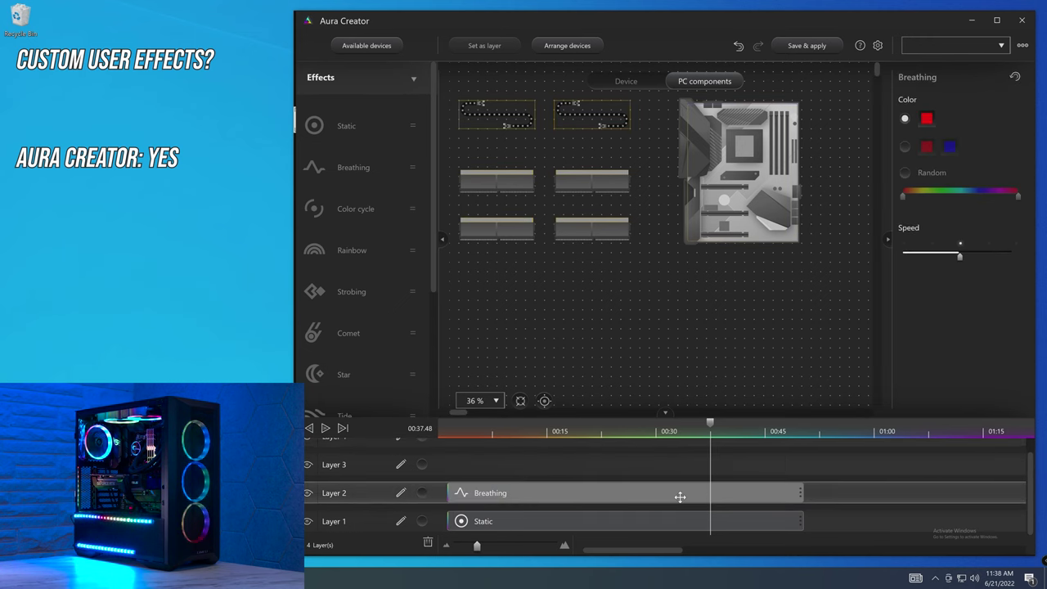
click(666, 527)
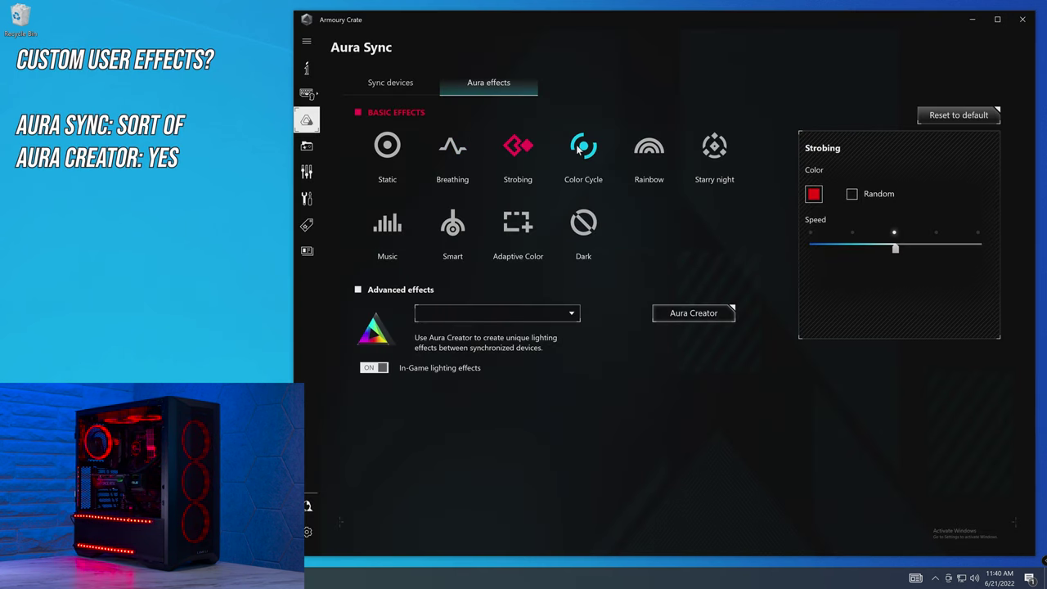
Step: In Armoury Crate's Aura Sync, set the Strobing effect's color to Random and apply the Starry night effect
click(851, 193)
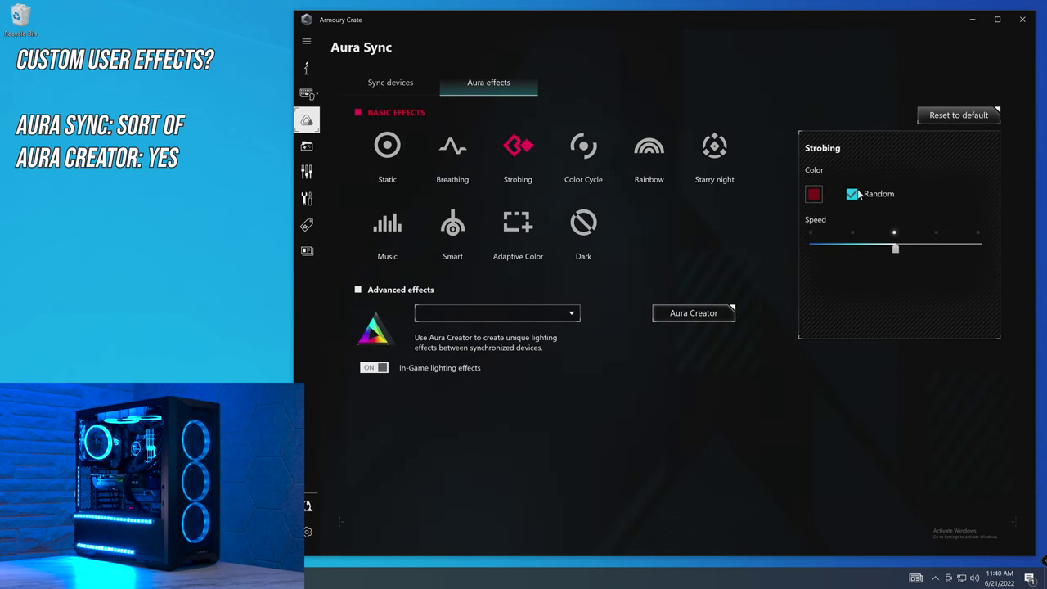
click(710, 154)
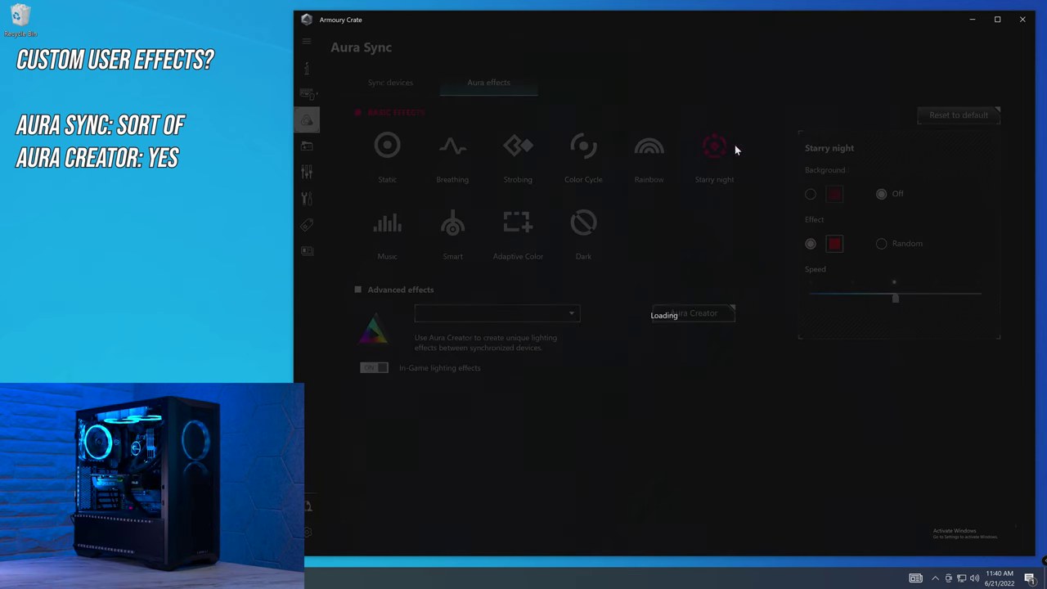
Step: Set Starry night's background color to RGB 97, 97, 97 and its effect color to Random, and try its speed control
click(810, 194)
click(835, 194)
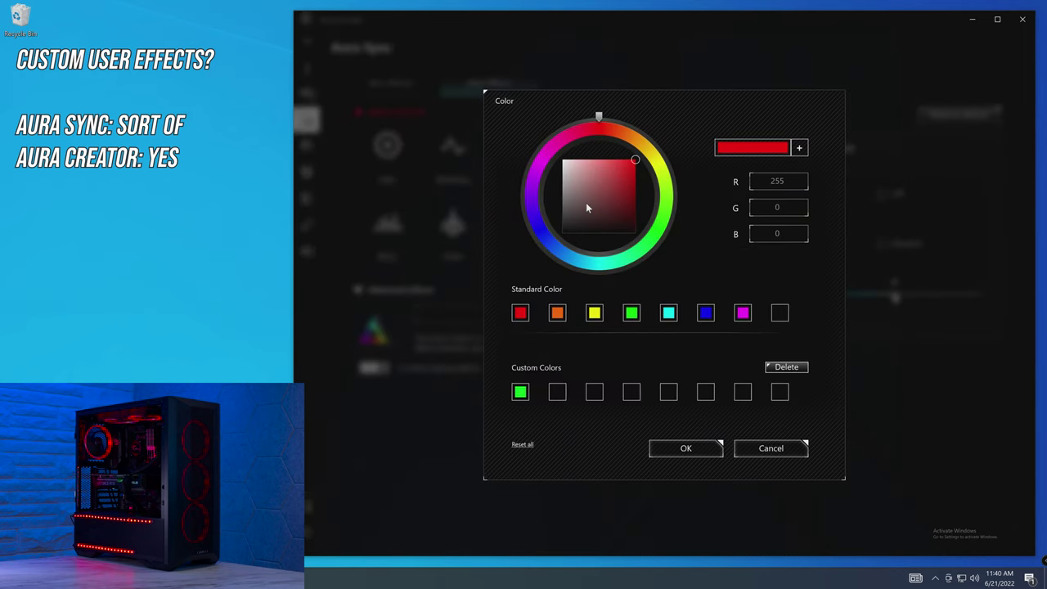
mouse_move(586, 202)
mouse_down()
mouse_move(562, 164)
mouse_move(562, 204)
mouse_up()
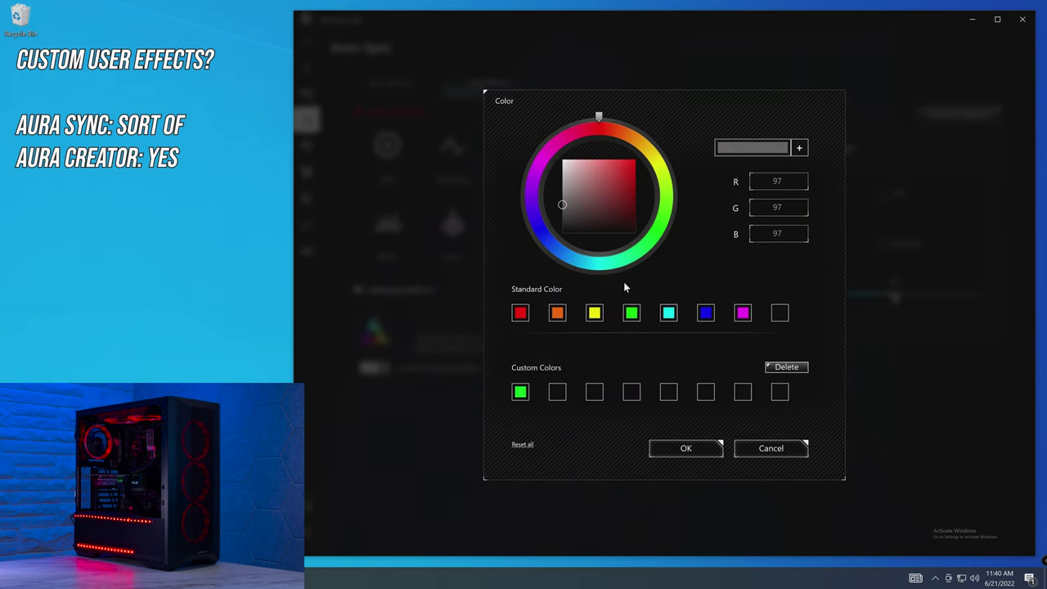
click(684, 449)
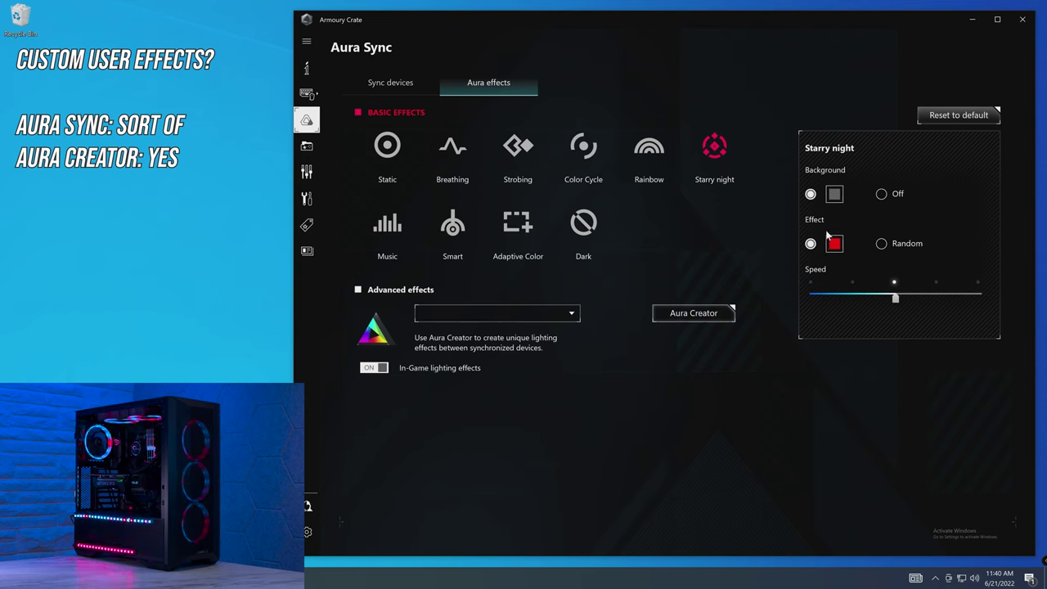
click(882, 244)
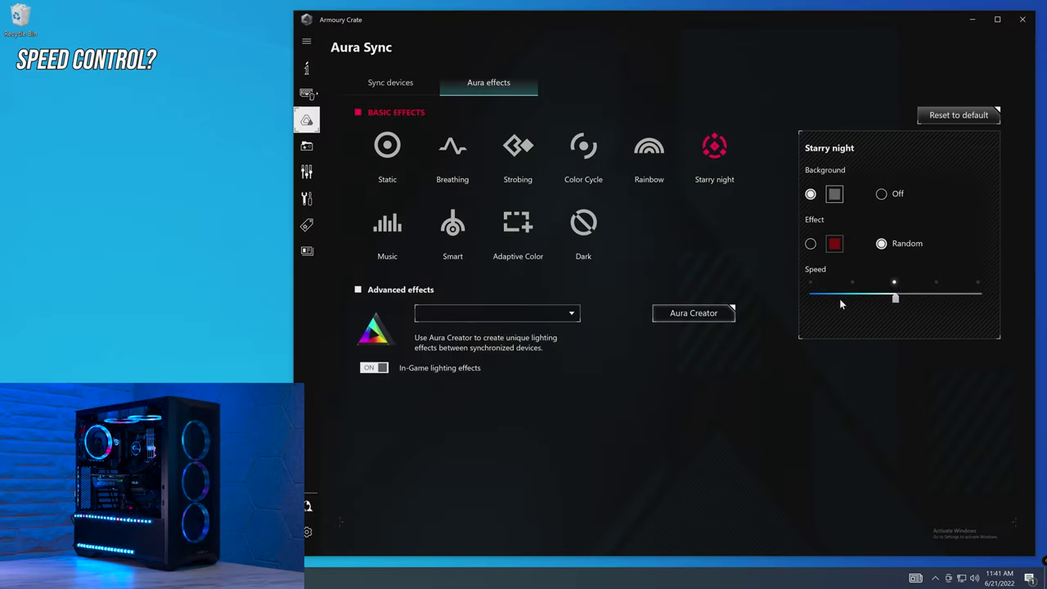
mouse_move(896, 301)
mouse_down()
mouse_move(832, 300)
mouse_move(989, 293)
mouse_move(901, 297)
mouse_up()
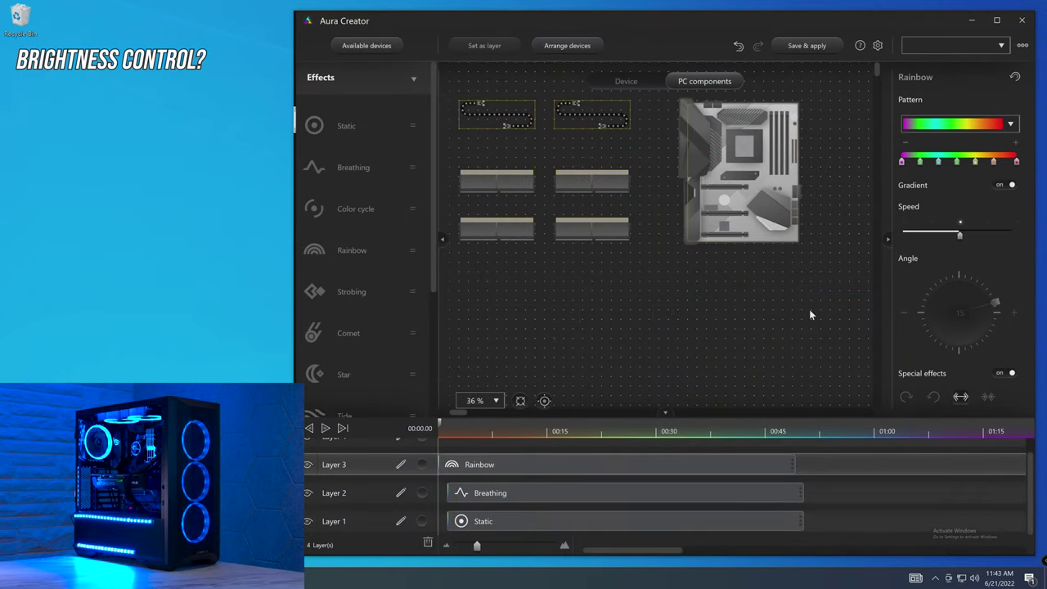
Step: In Aura Creator, dim the first color of the Rainbow pattern to R 100, G 0, B 100 and try a darker shade
click(902, 162)
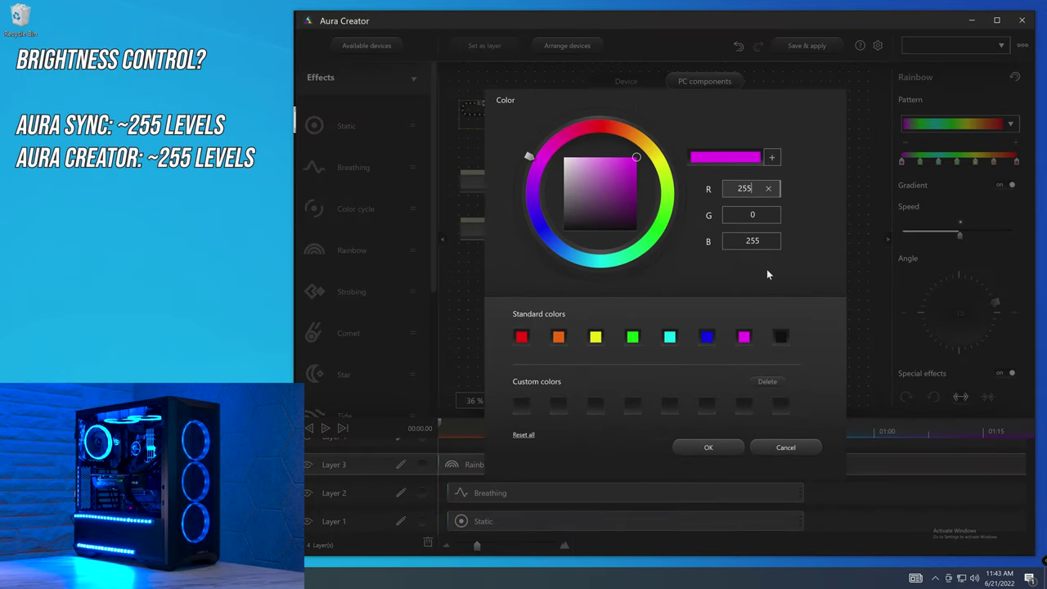
click(796, 220)
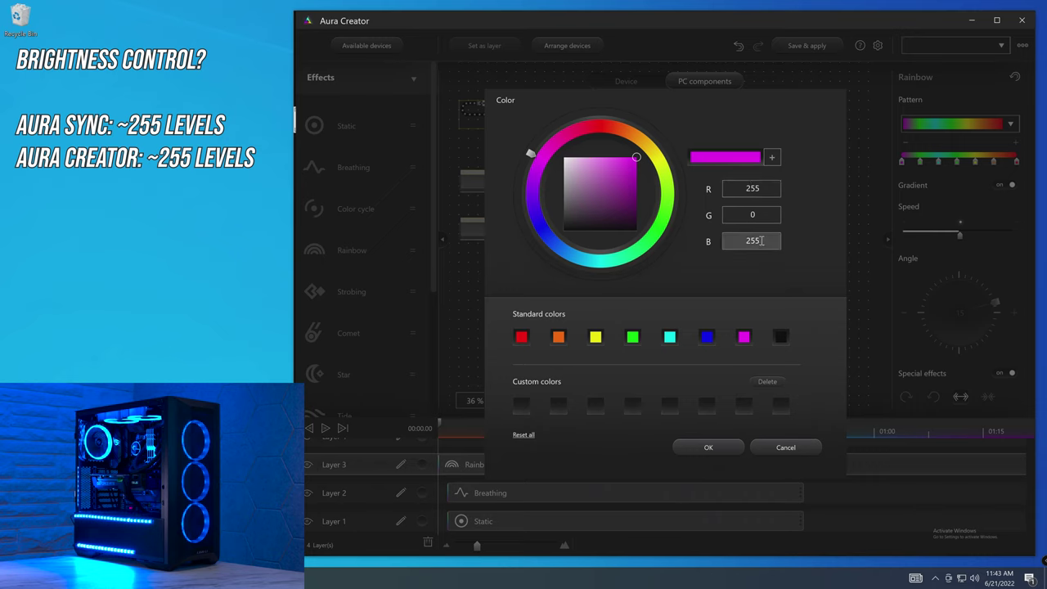
click(740, 189)
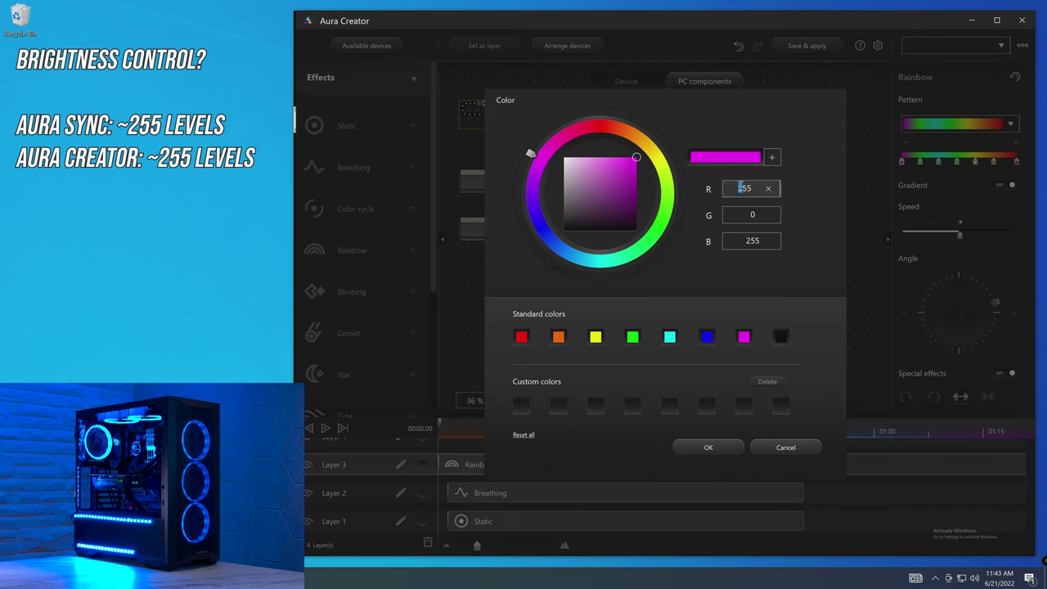
text(100)
click(725, 241)
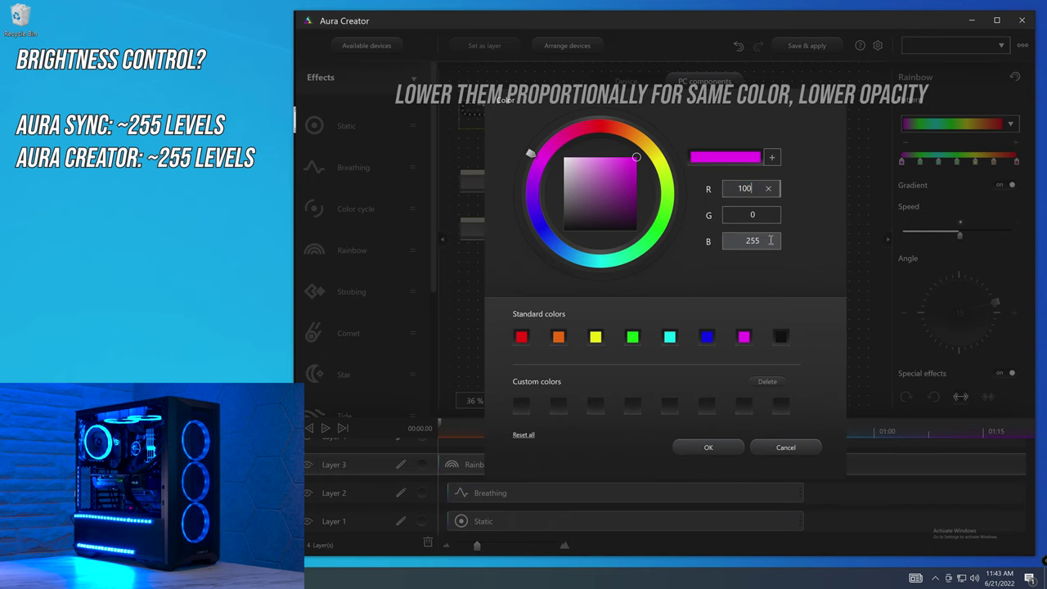
text(100)
key(Return)
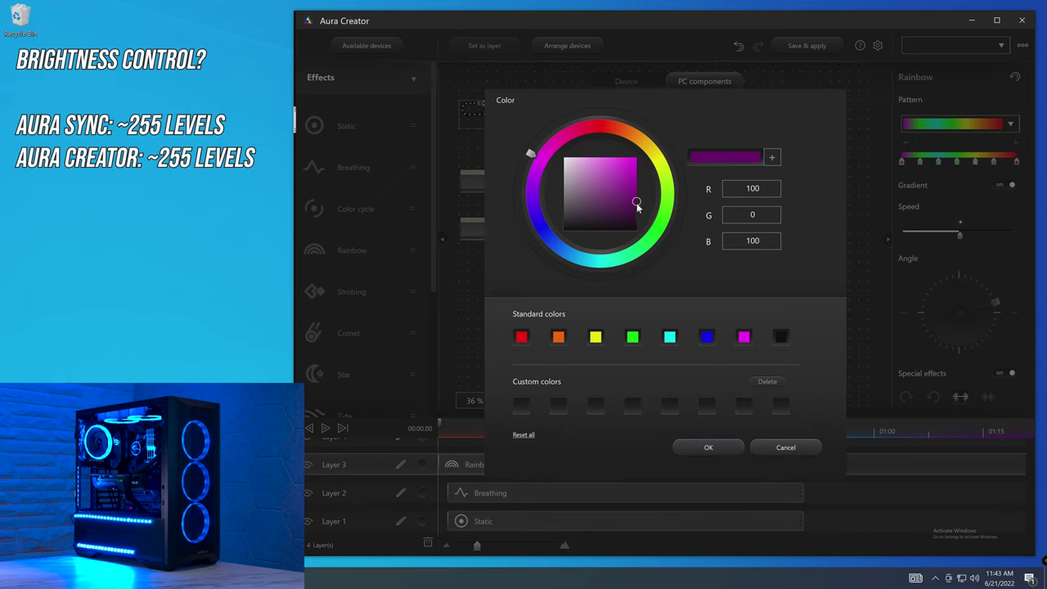
mouse_move(636, 221)
mouse_down()
mouse_move(641, 188)
mouse_move(645, 222)
mouse_move(650, 175)
mouse_move(654, 214)
mouse_move(662, 179)
mouse_move(671, 223)
mouse_up()
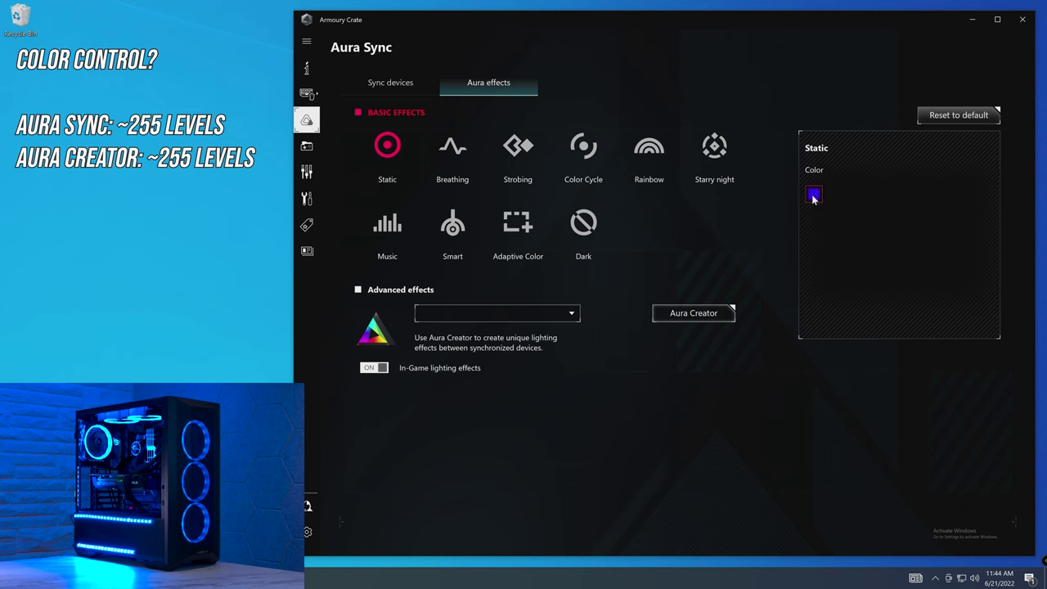
Step: In Armoury Crate's Aura Sync, try magenta and yellow hues for the Static effect and set its color to R 255, G 0, B 7
click(813, 195)
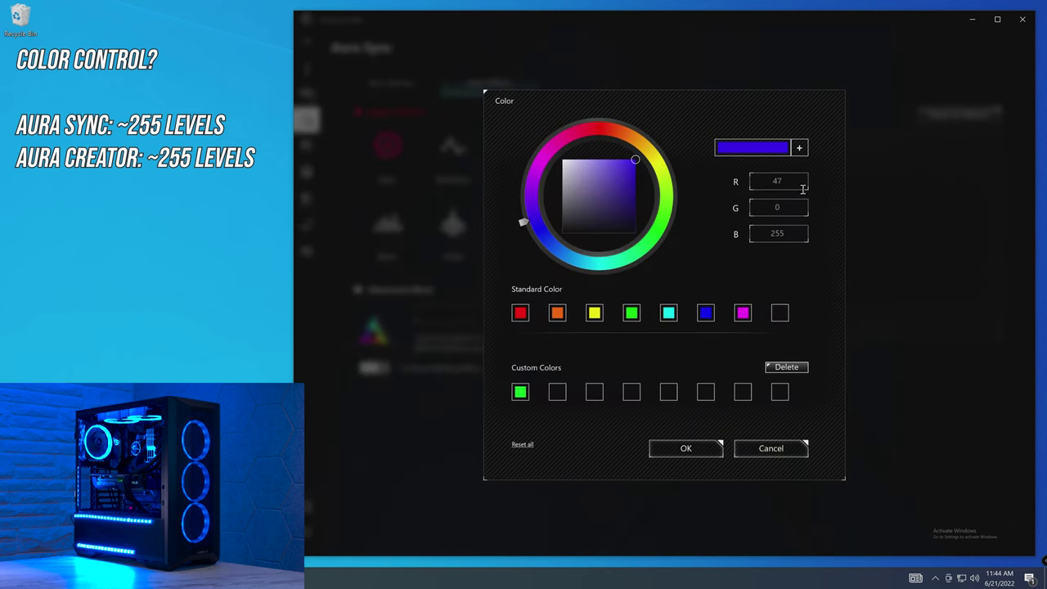
click(776, 451)
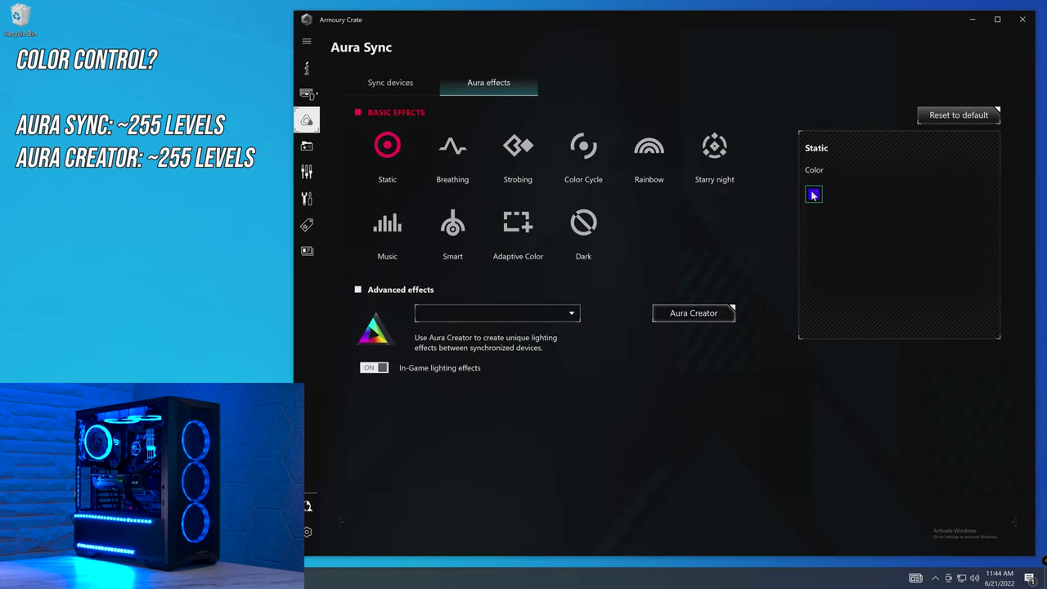
click(812, 193)
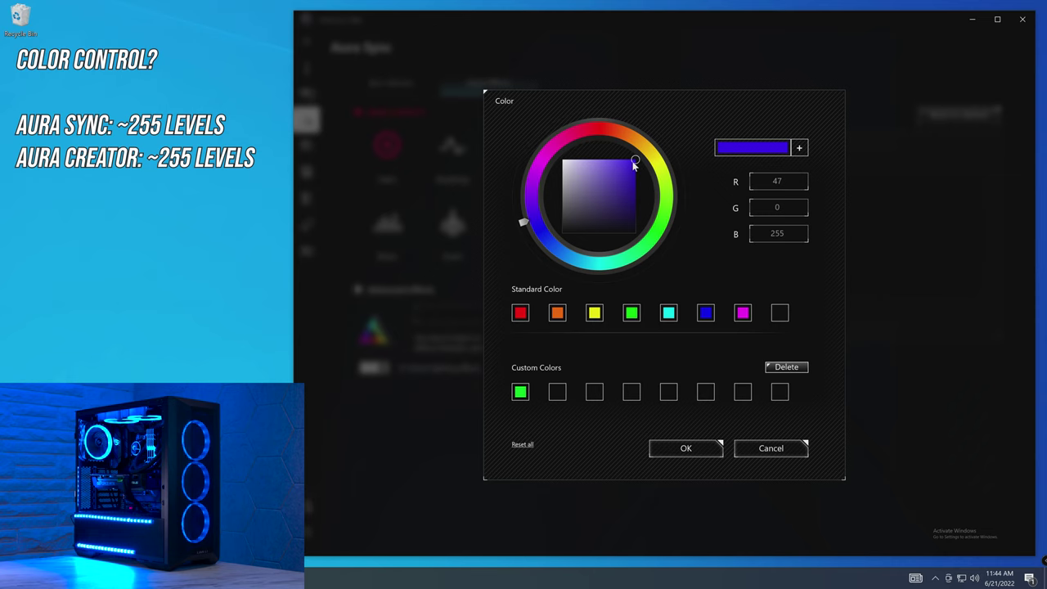
mouse_move(634, 163)
mouse_down()
mouse_move(631, 202)
mouse_move(635, 163)
mouse_up()
drag(525, 219, 535, 152)
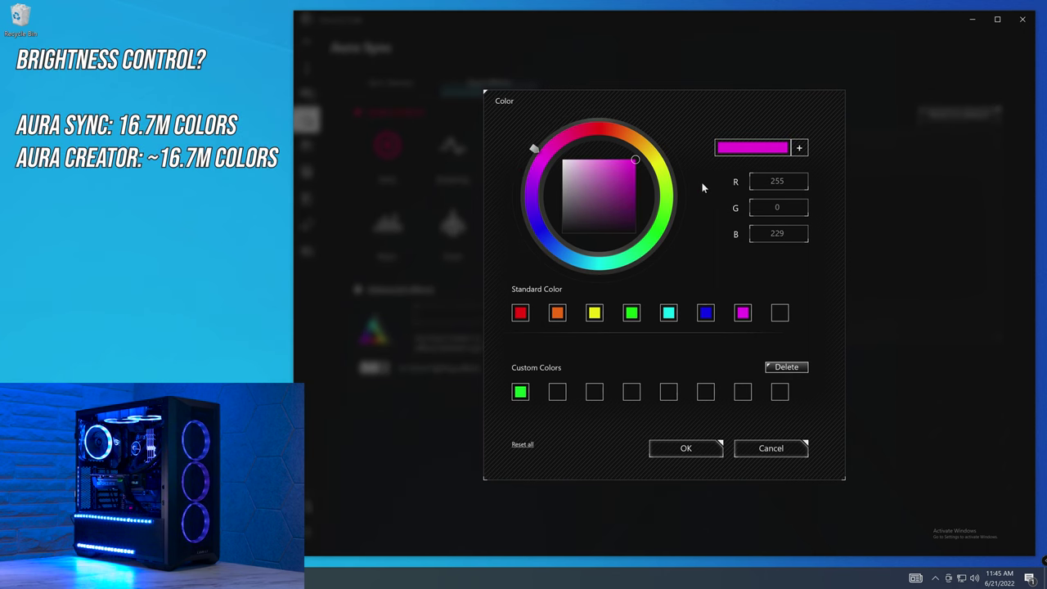
click(685, 152)
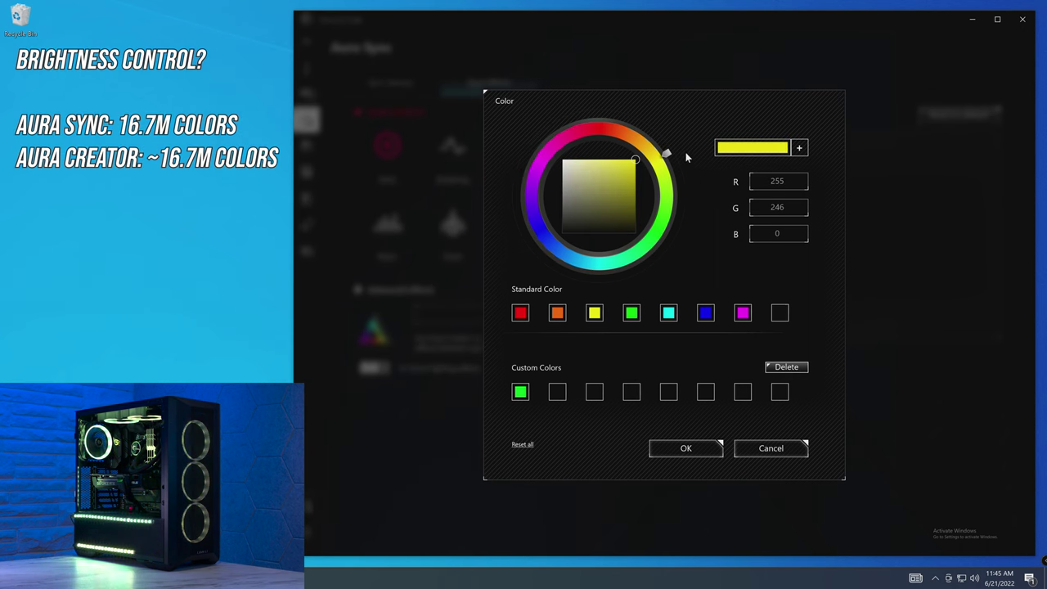
double_click(780, 233)
drag(667, 154, 597, 129)
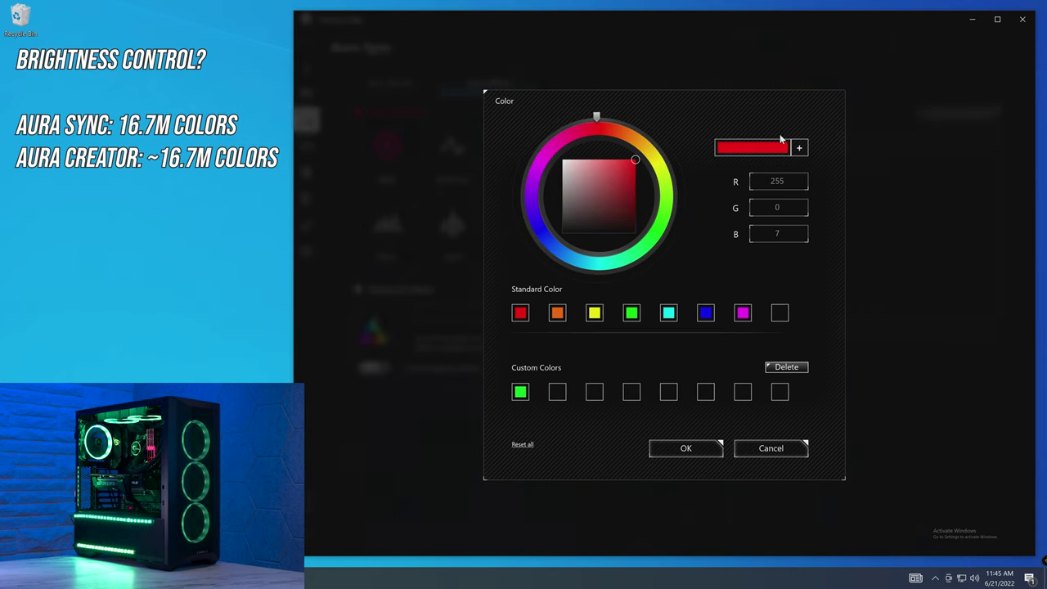
Step: Save the red as a custom color, delete that custom color again and apply the red to the Static effect
click(800, 150)
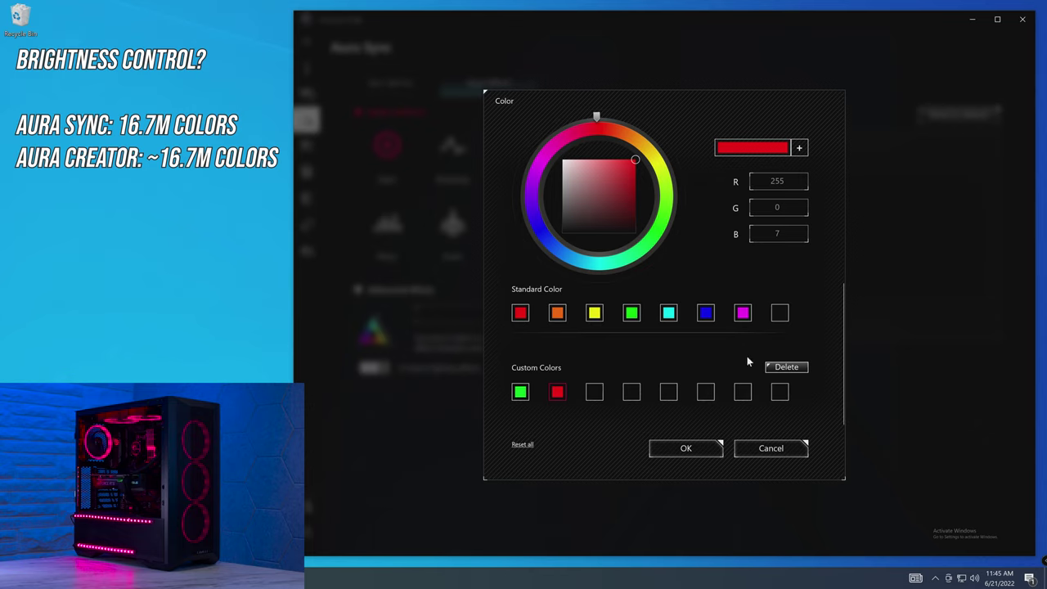
click(784, 367)
click(557, 393)
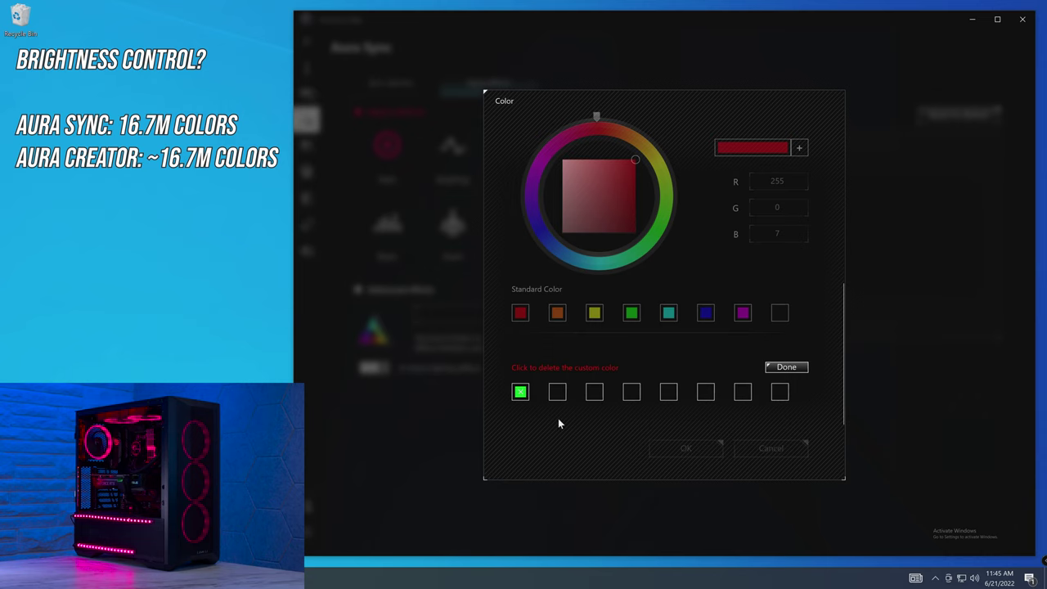
click(786, 367)
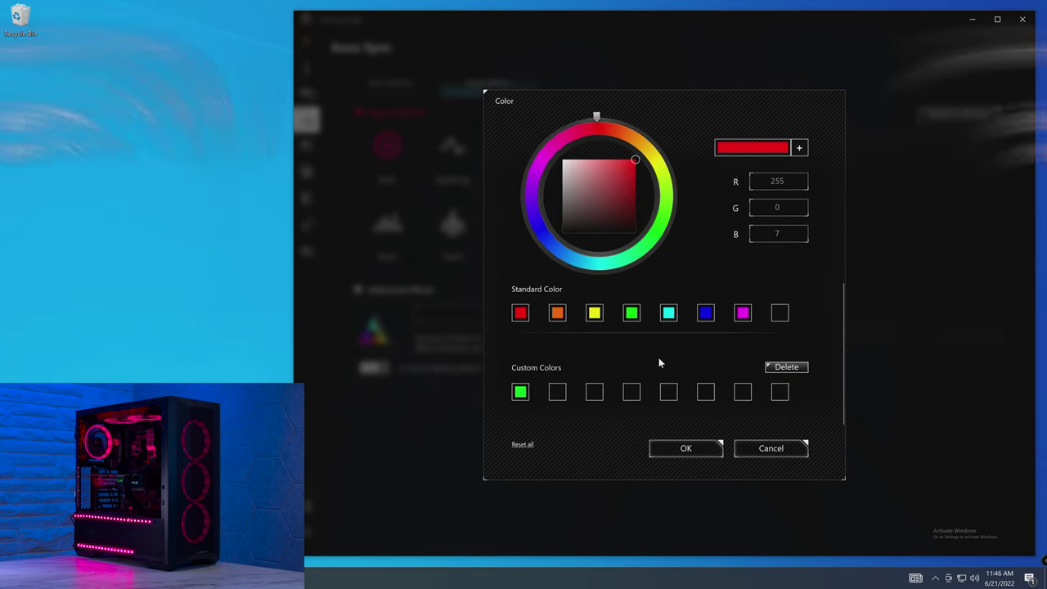
click(691, 448)
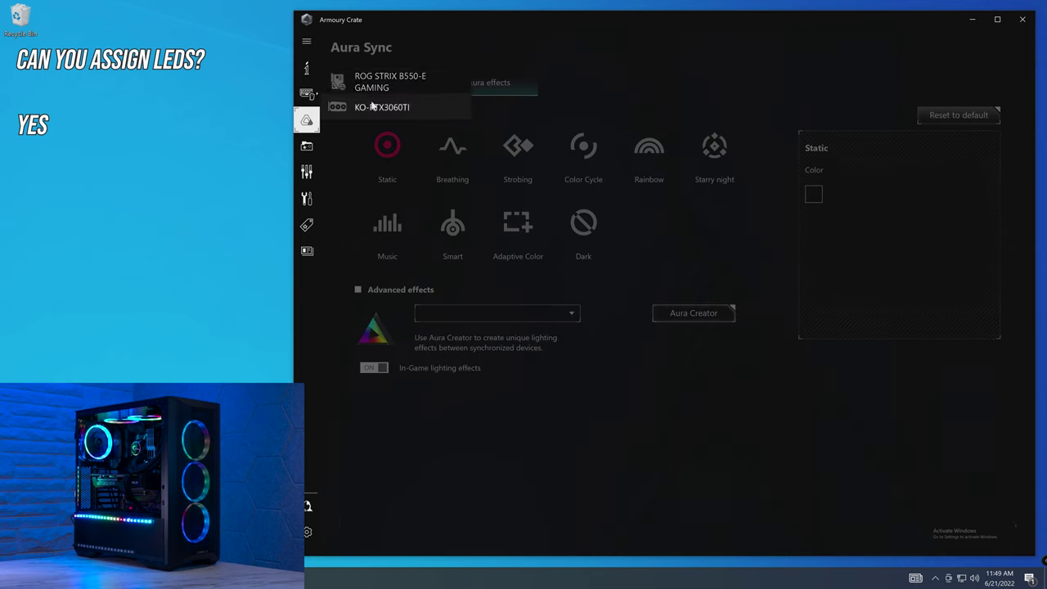
Step: Open the ROG STRIX B550-E GAMING motherboard's Addressable Headers settings and examine Header1's Gen 1 number of LEDs
click(386, 84)
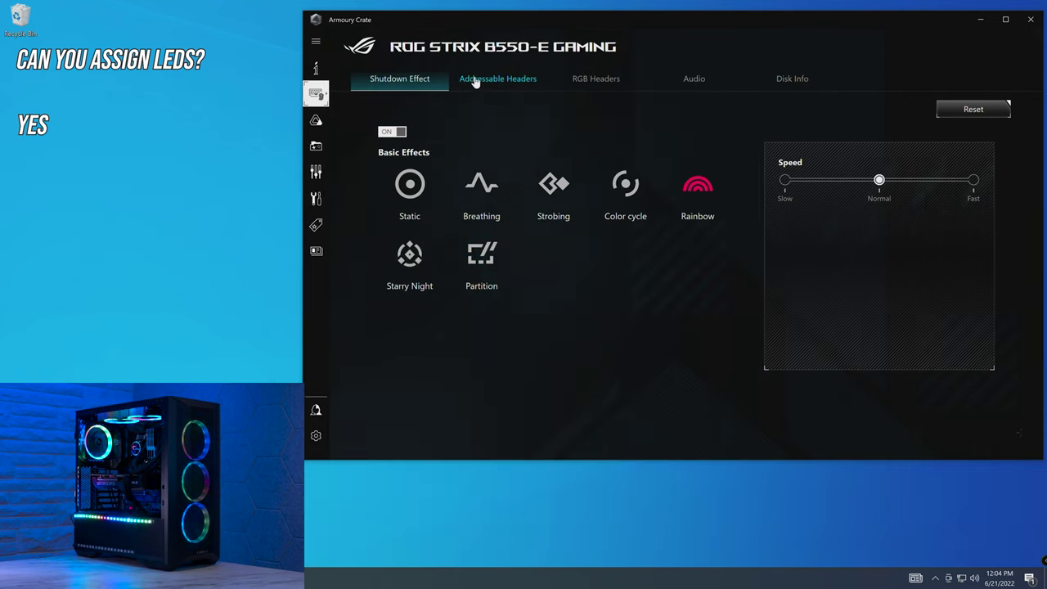
click(485, 80)
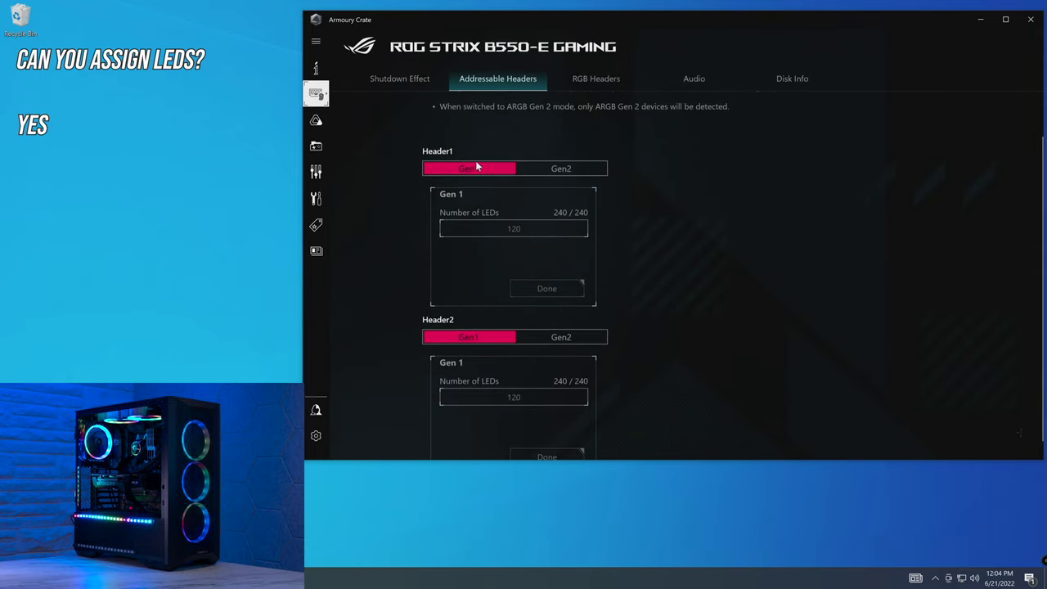
scroll(481, 181, up, 1)
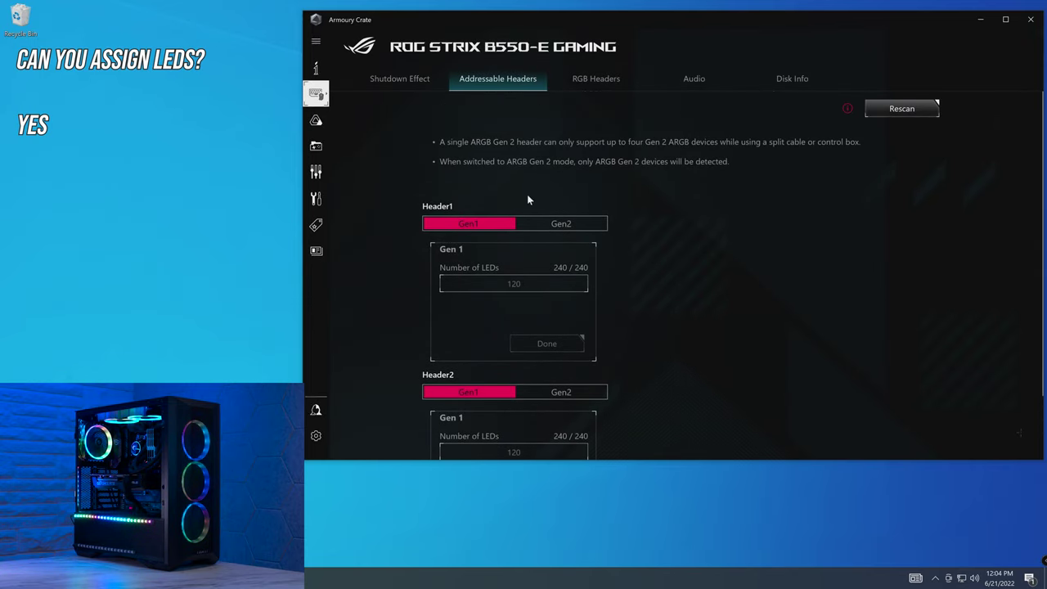
scroll(500, 242, down, 2)
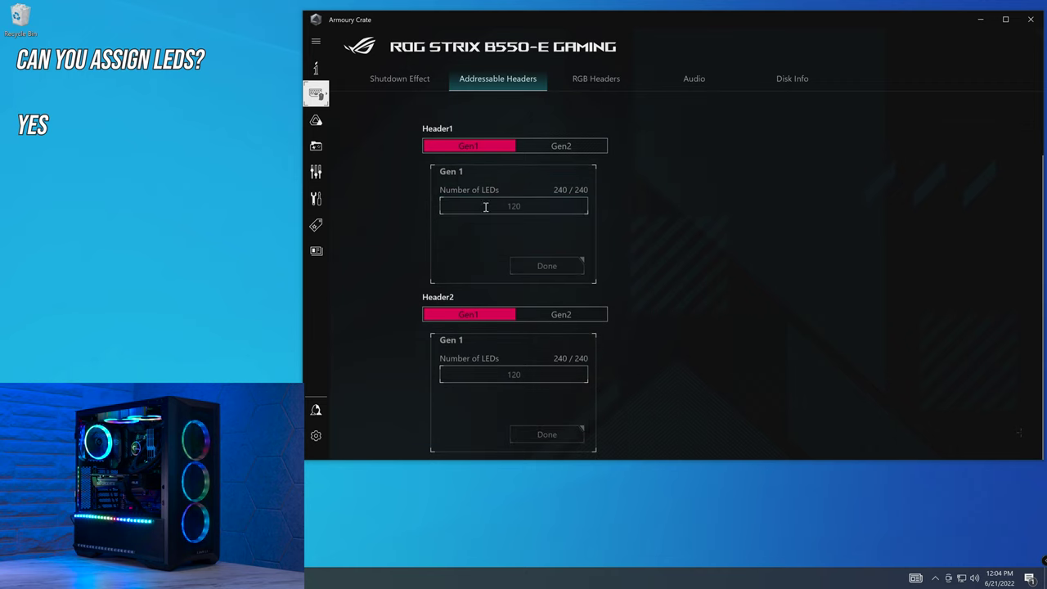
click(522, 207)
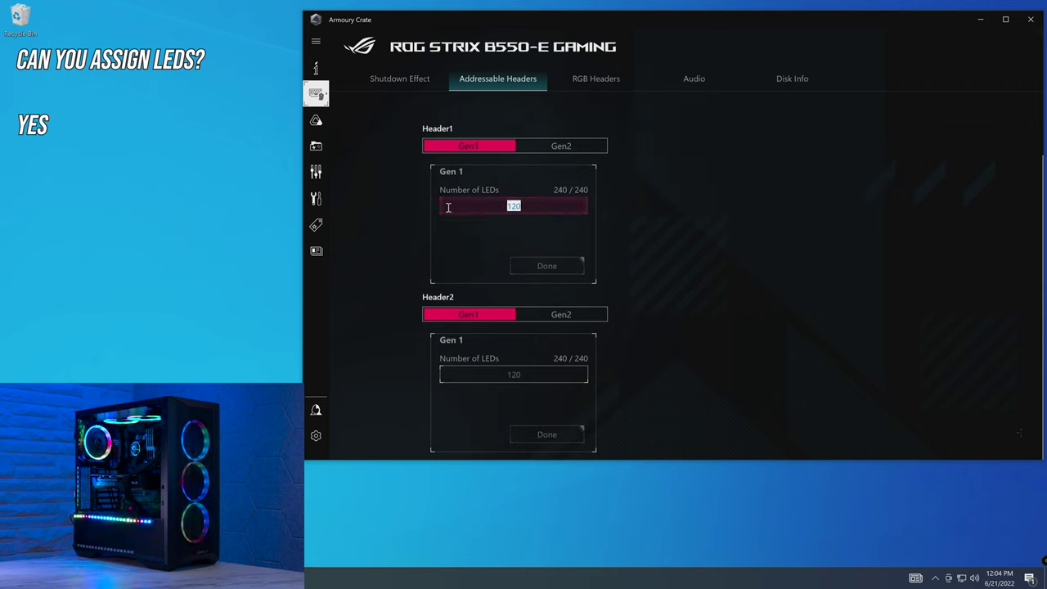
scroll(492, 216, up, 2)
scroll(491, 193, down, 2)
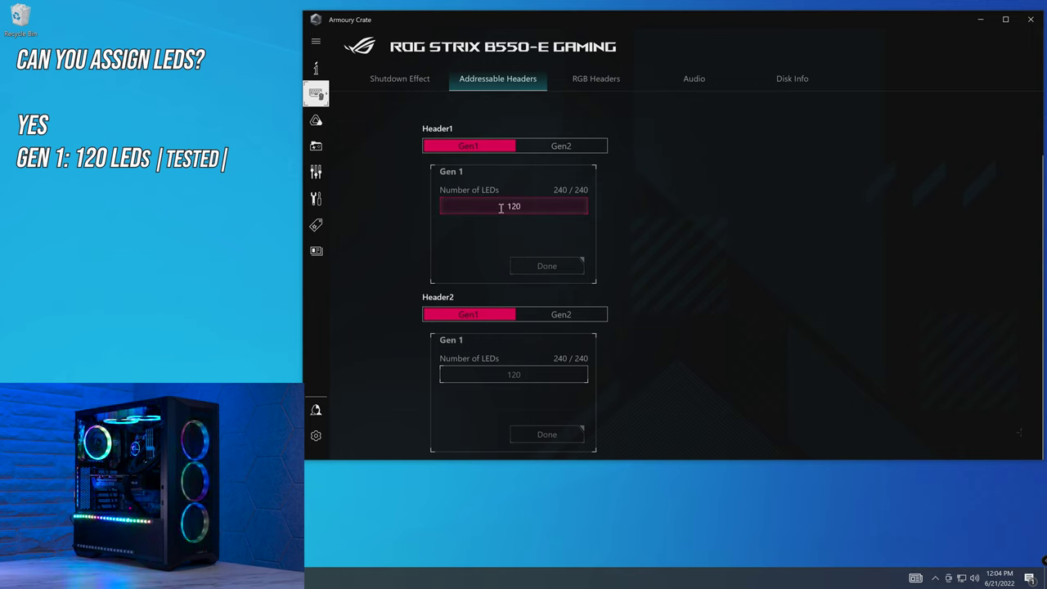
scroll(501, 208, up, 2)
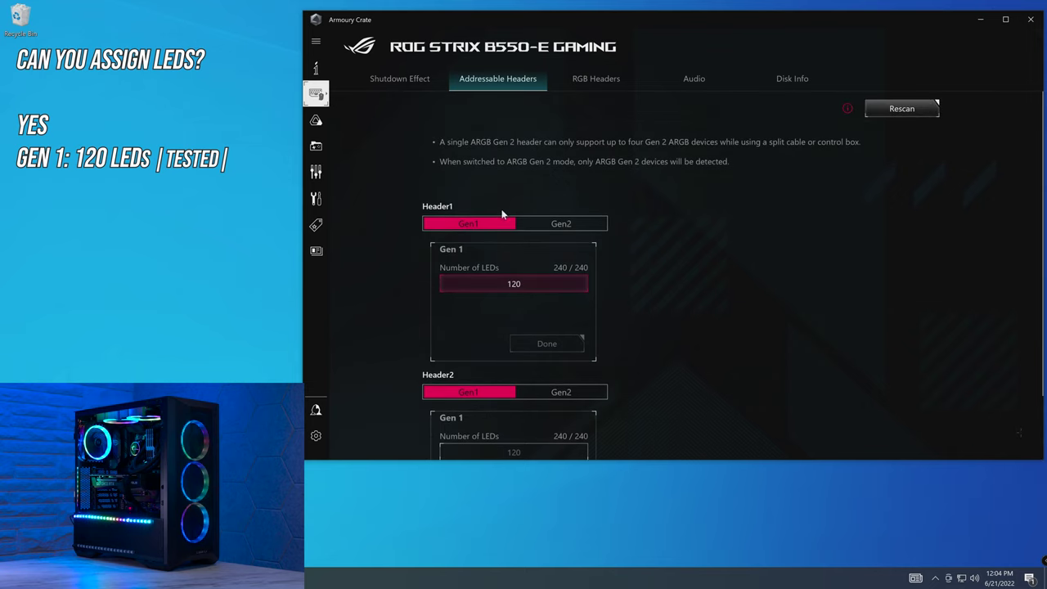
Step: Rescan the addressable headers, and inspect Header2's Gen 1 number of LEDs and the information beside the rescan option
click(900, 104)
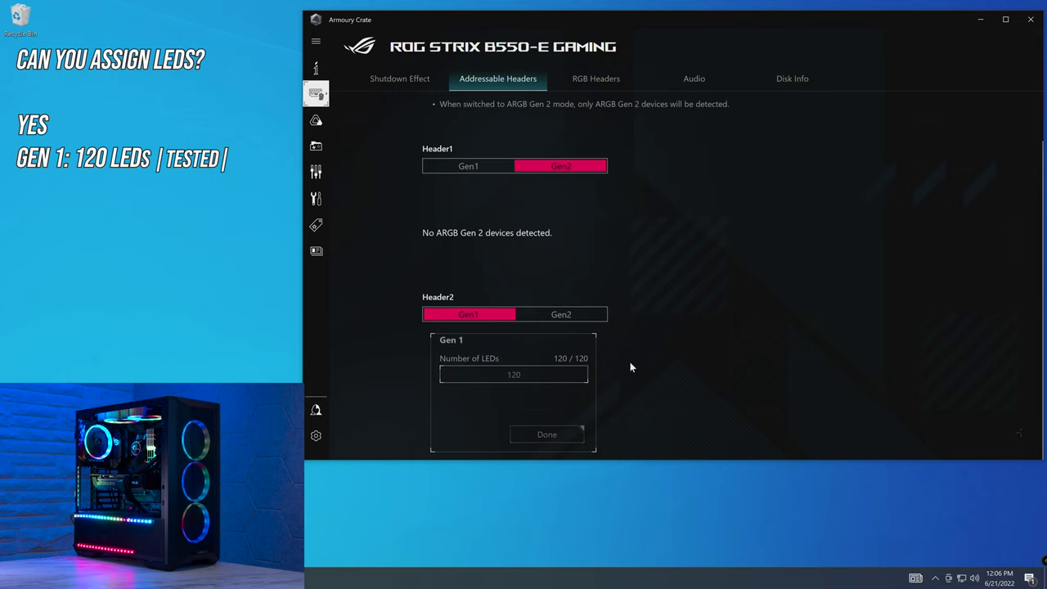
click(478, 374)
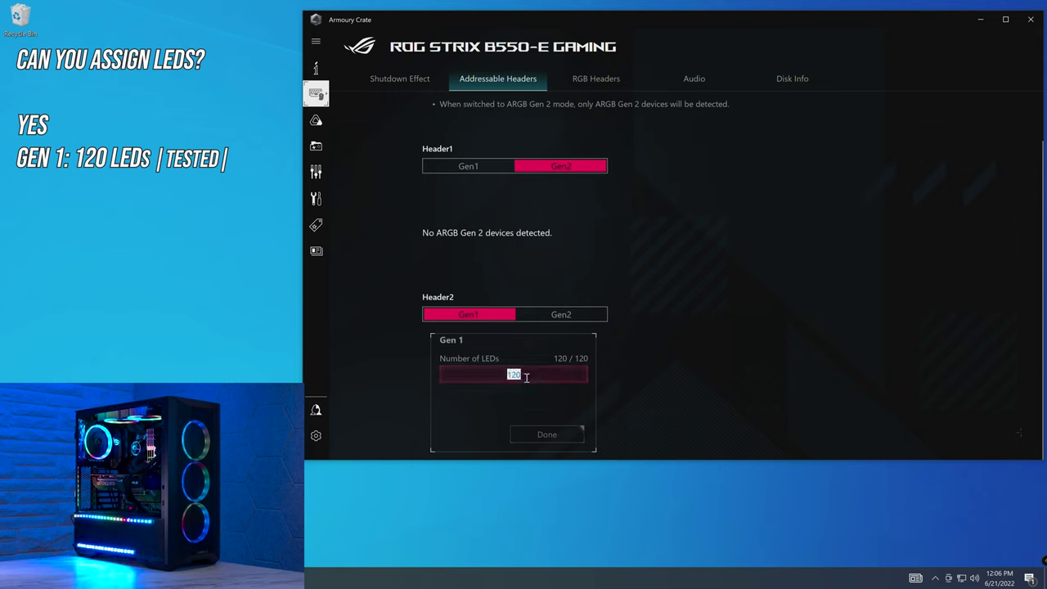
scroll(778, 351, up, 1)
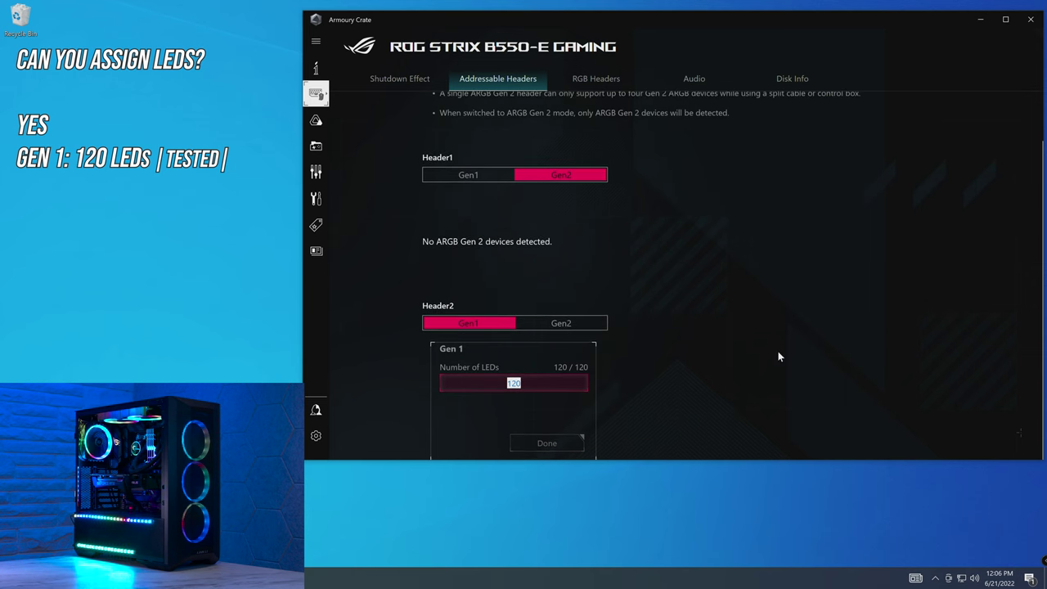
mouse_move(847, 109)
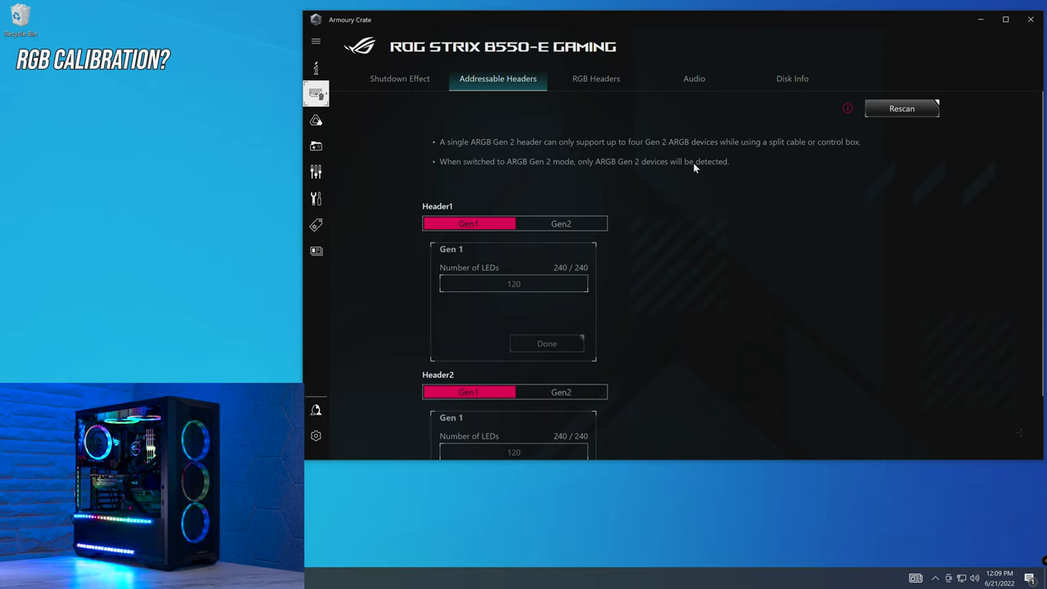
Step: Start the RGB Headers calibration for RGB HEADER-1 and try Green and Blue as the RGB LED strip color
click(589, 86)
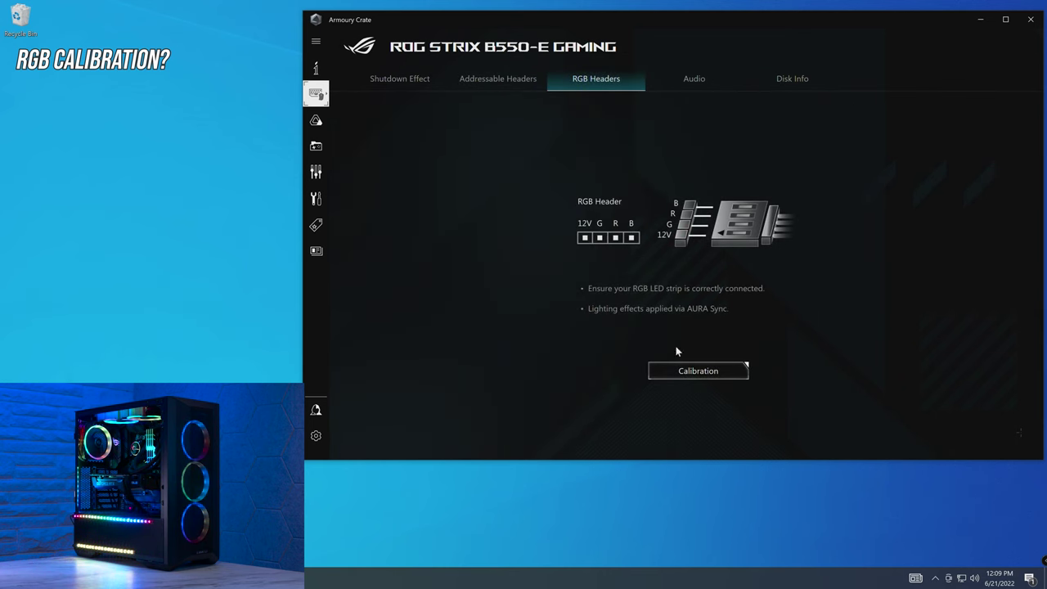
click(711, 377)
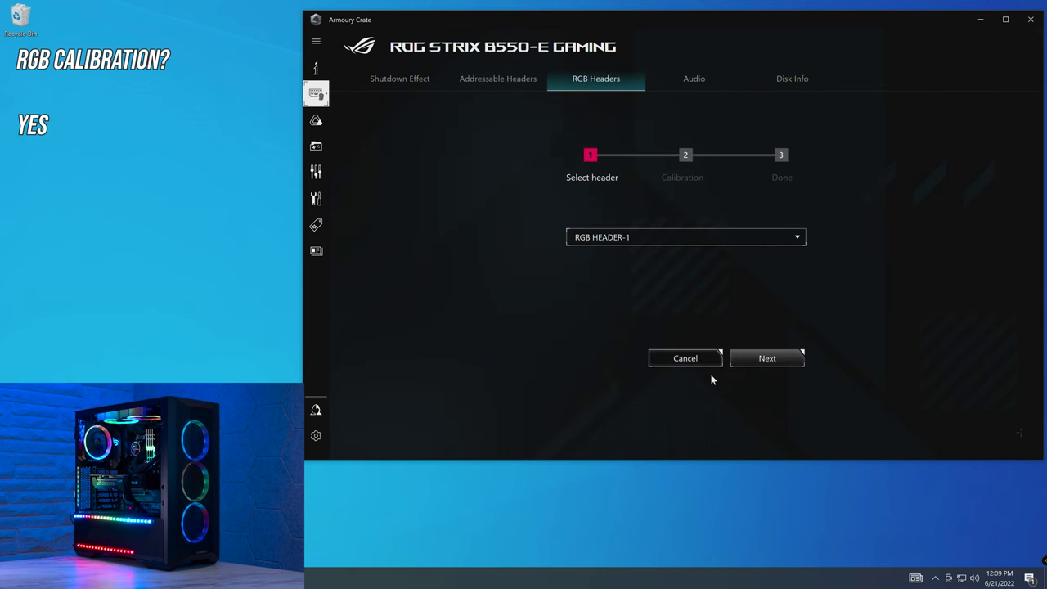
click(642, 240)
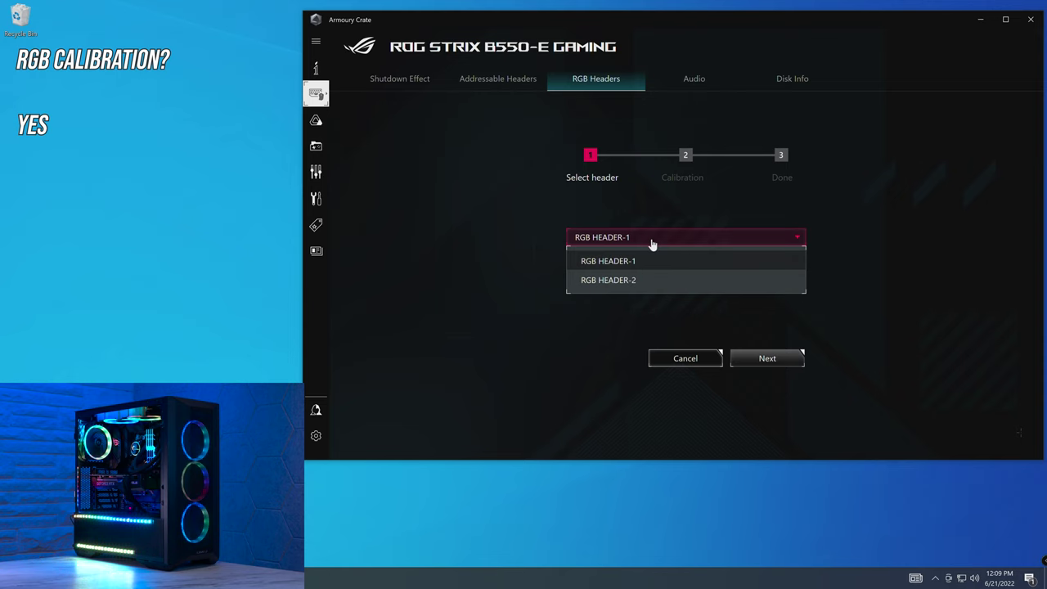
click(652, 239)
click(765, 357)
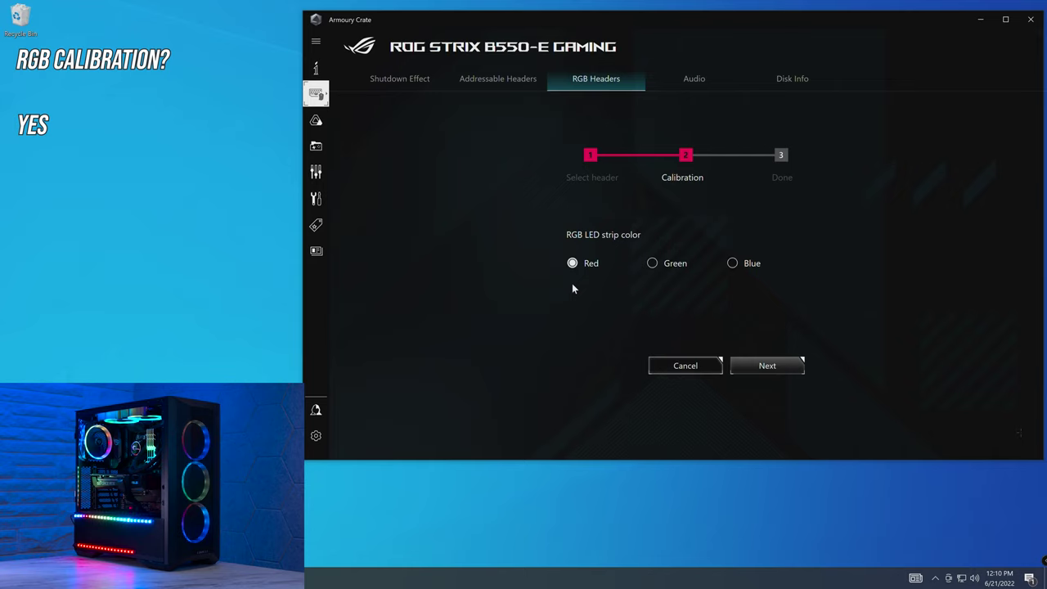
click(654, 263)
click(655, 267)
click(733, 265)
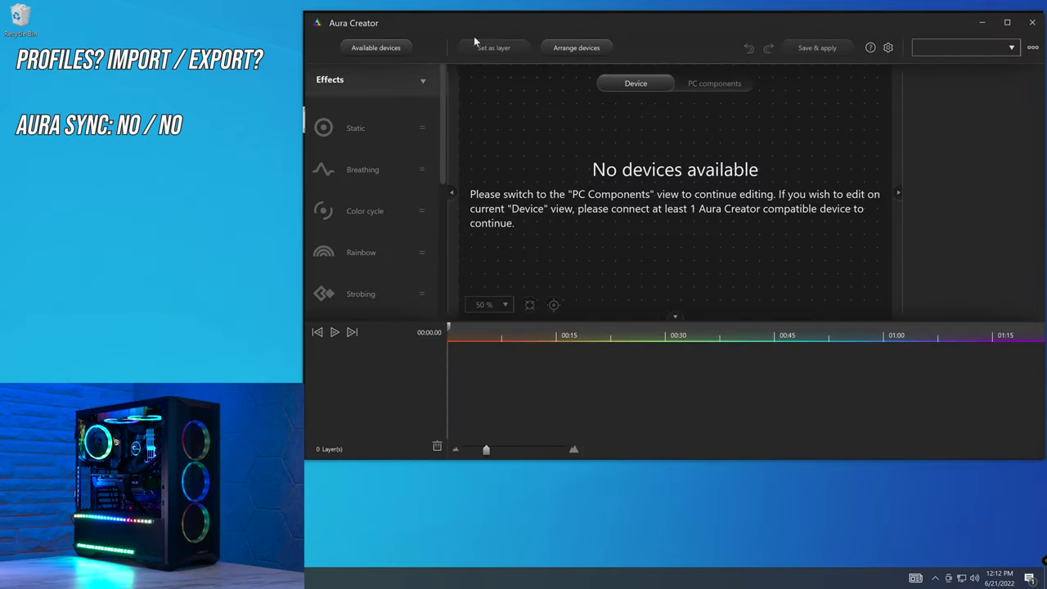
Step: In Aura Creator, view the saved profiles and the import and export options, load the Asus Test profile, and minimize the window
click(982, 44)
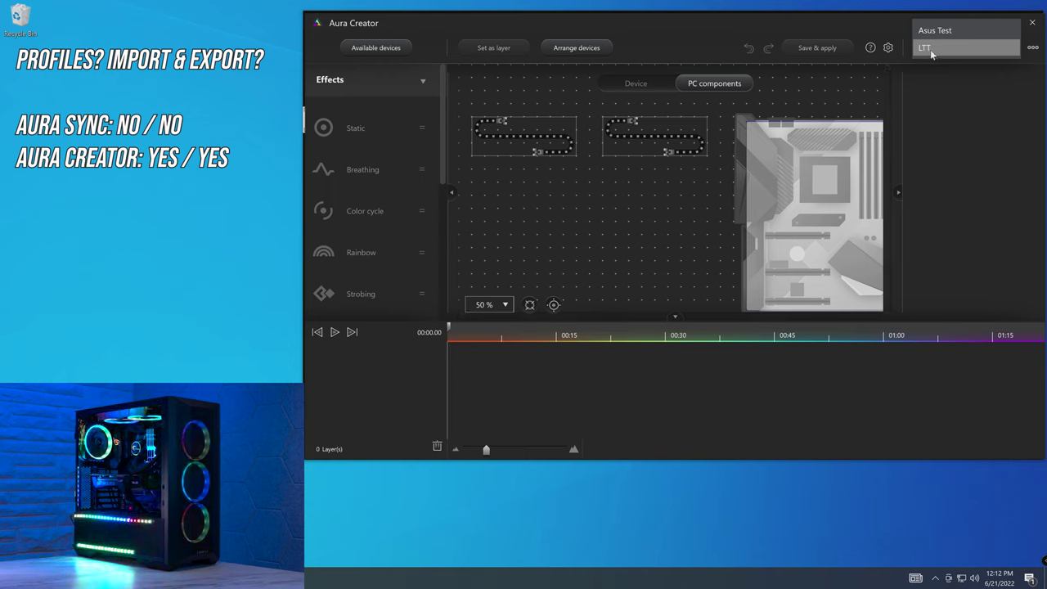
click(1032, 47)
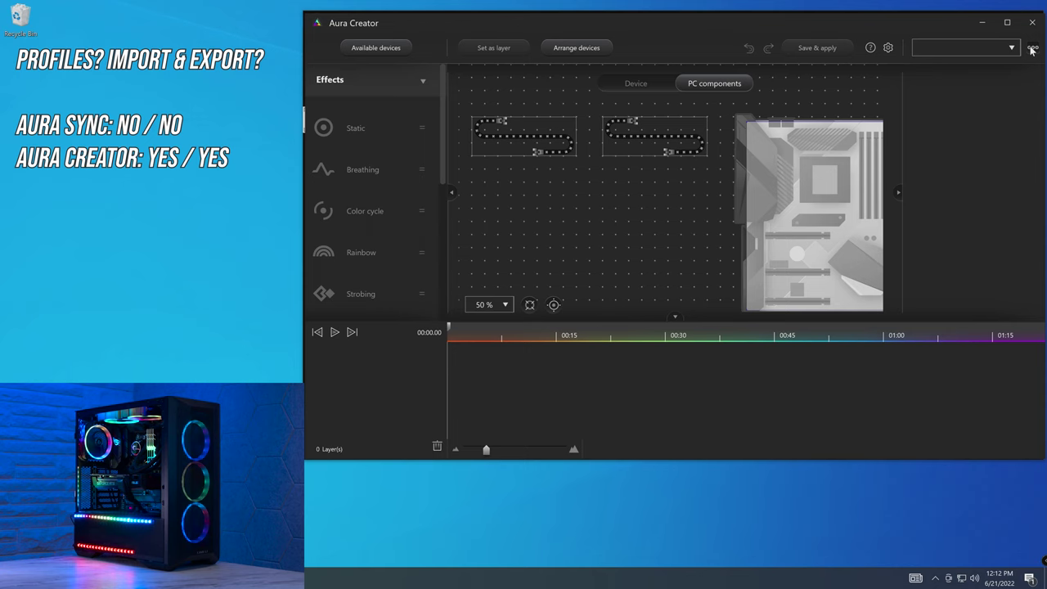
click(1032, 47)
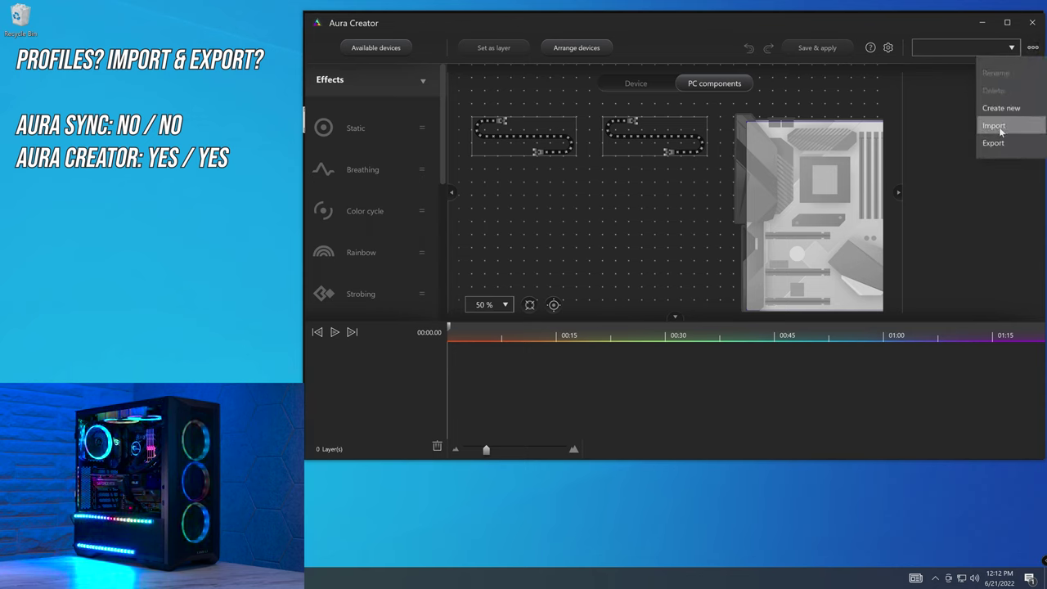
click(992, 45)
click(989, 45)
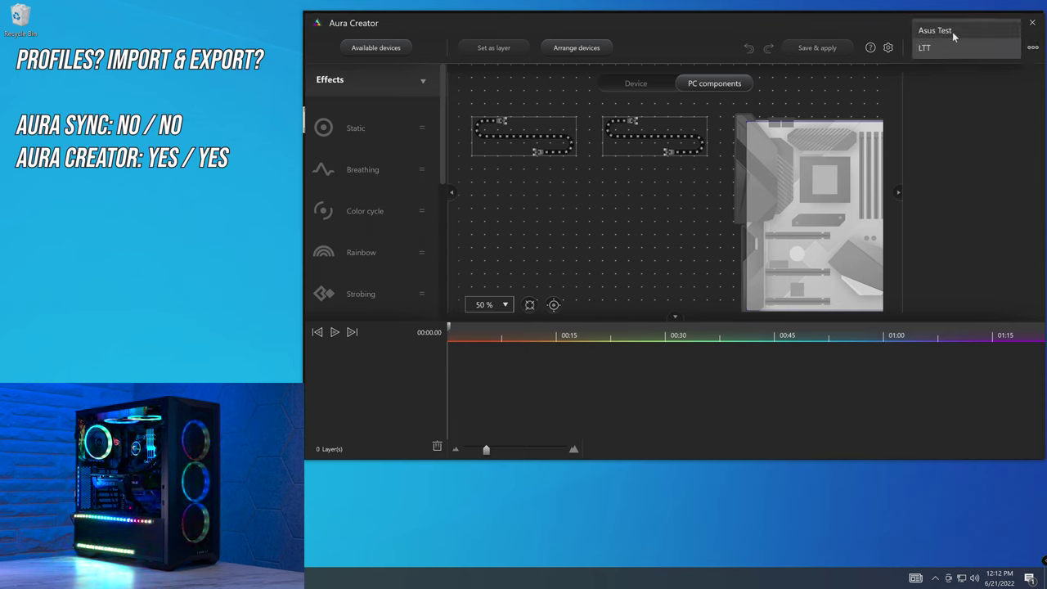
click(952, 32)
click(1033, 48)
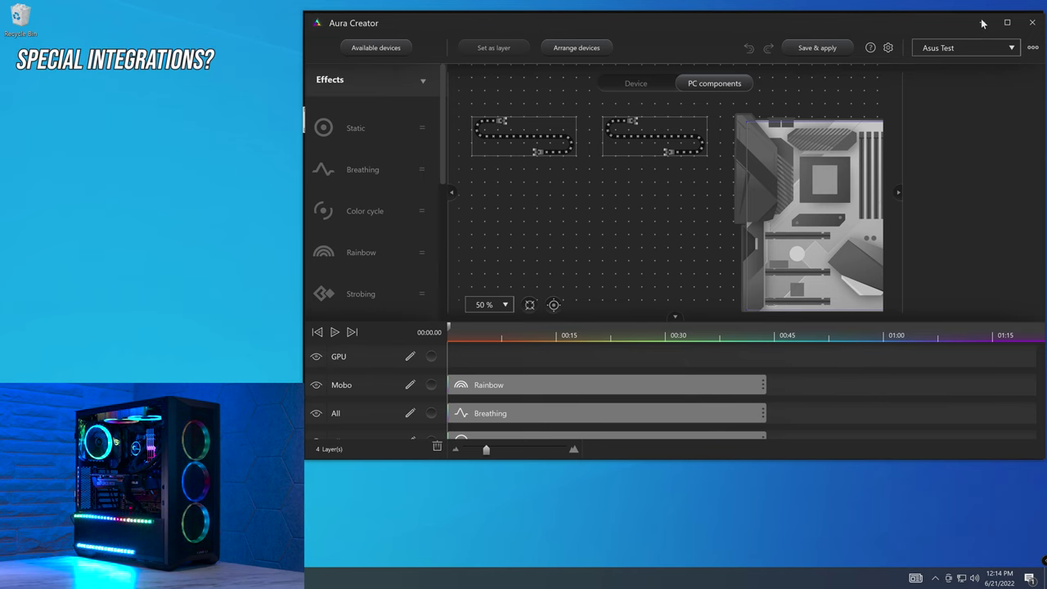
click(984, 23)
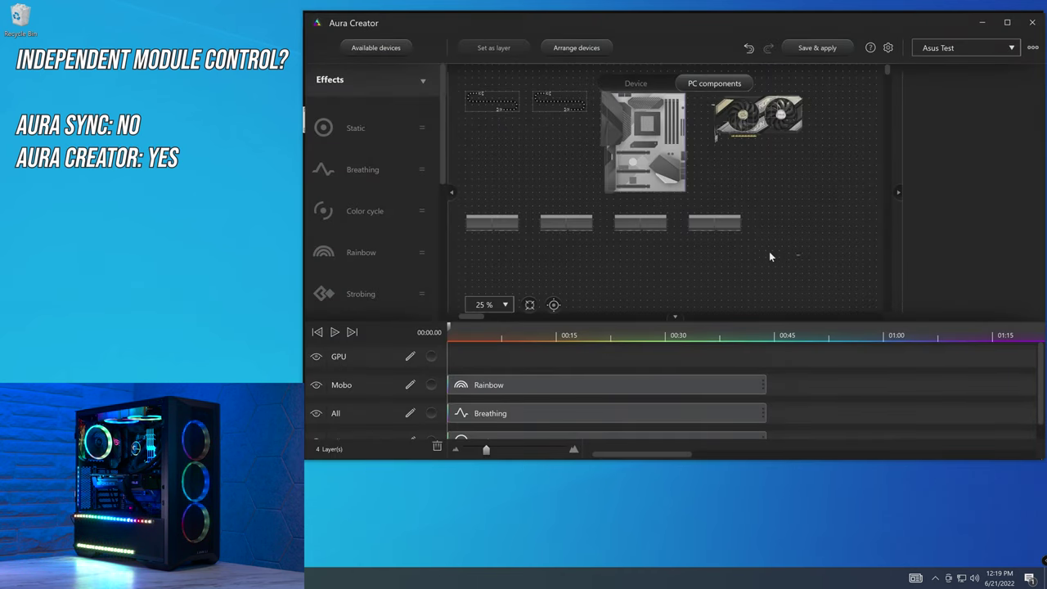
Step: Set all four memory modules as one layer and the second memory module alone as another layer
drag(769, 256, 483, 214)
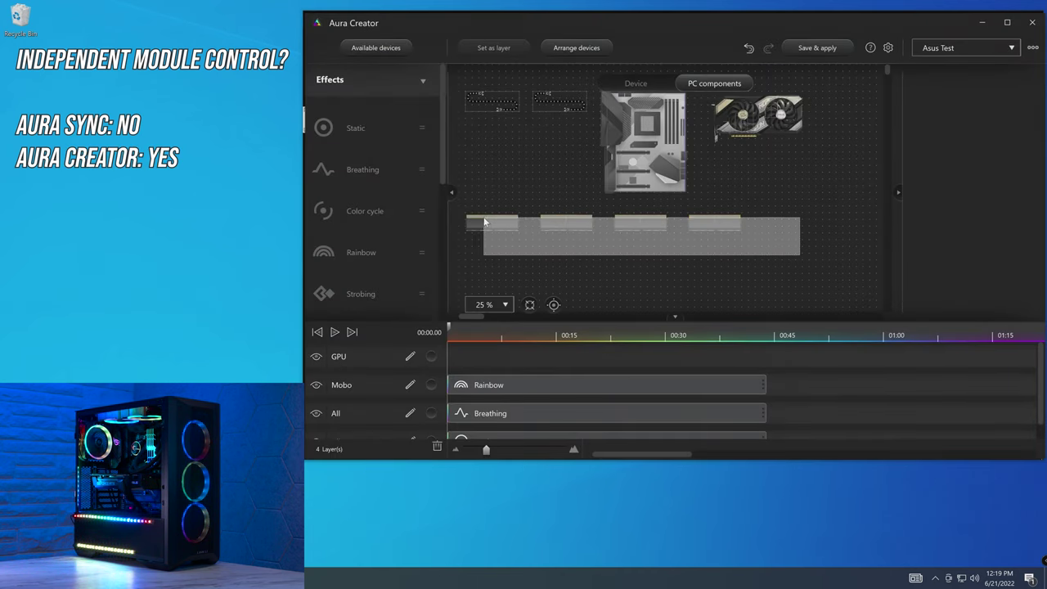
click(562, 225)
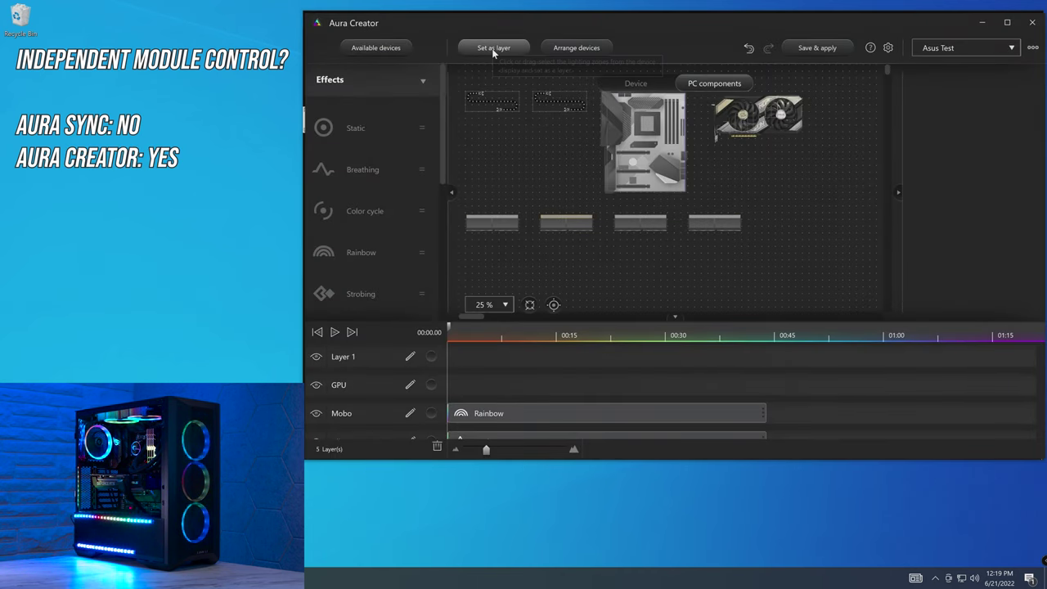
click(491, 48)
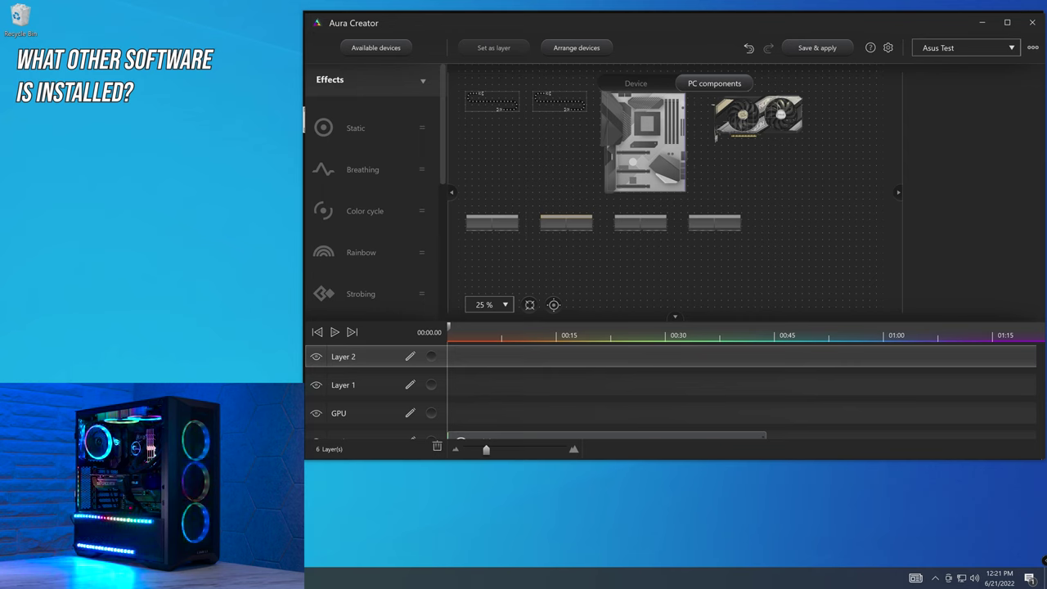
Step: Open the Apps & features settings and snap the window to half of the screen
key(super)
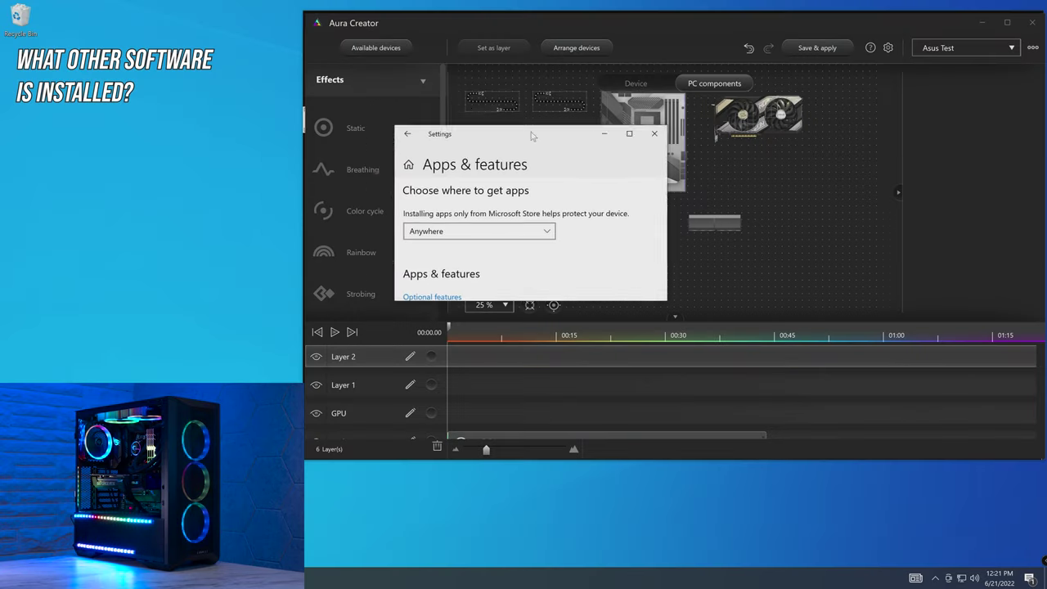
key(super+Right)
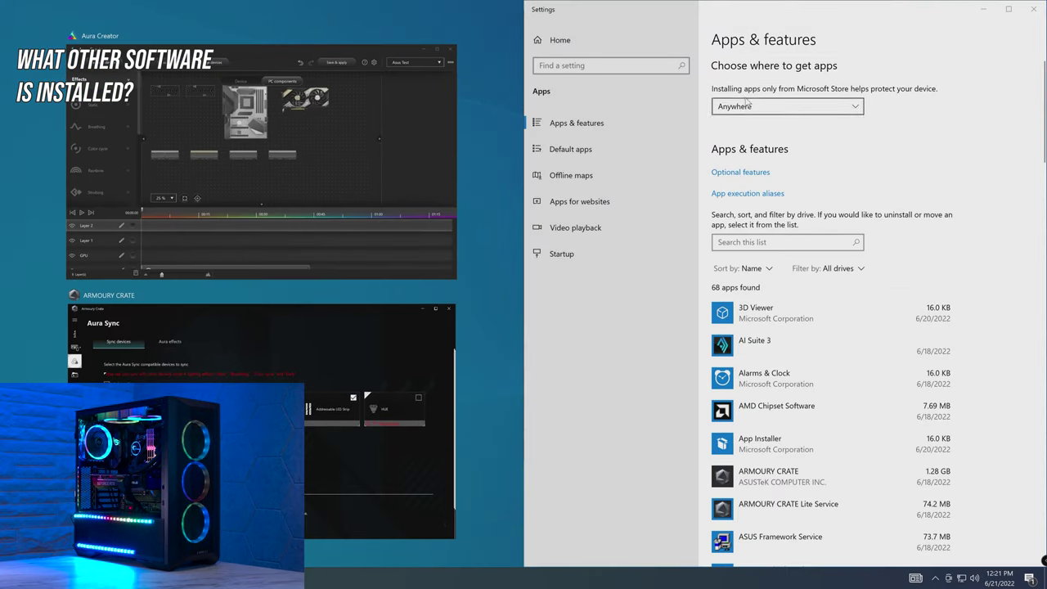
click(900, 173)
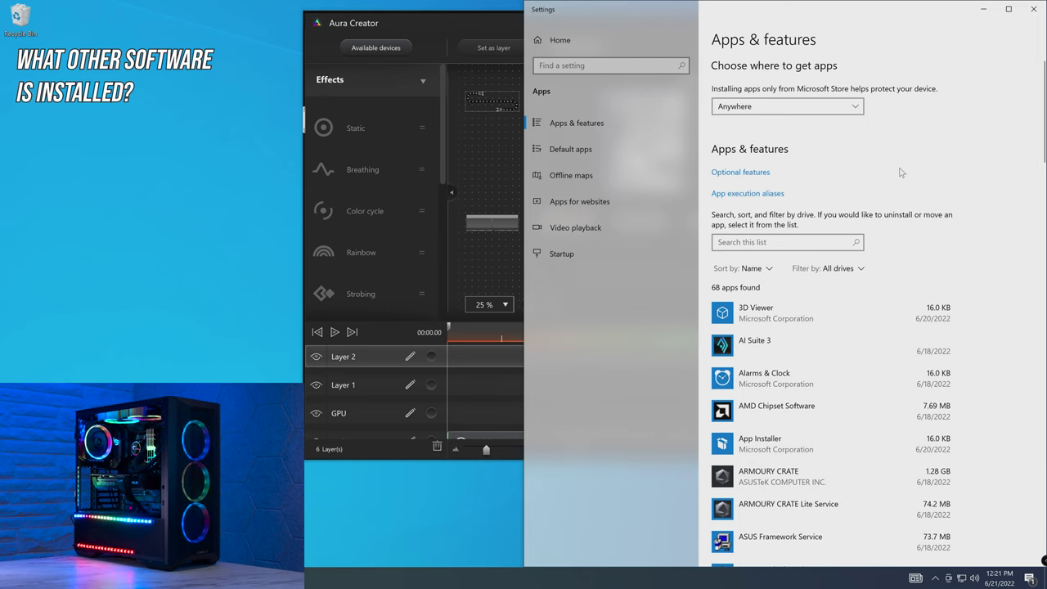
Step: Look through the installed apps for lighting-related software, expand the Patriot Viper DRAM RGB entry, and minimize Settings
scroll(851, 176, down, 10)
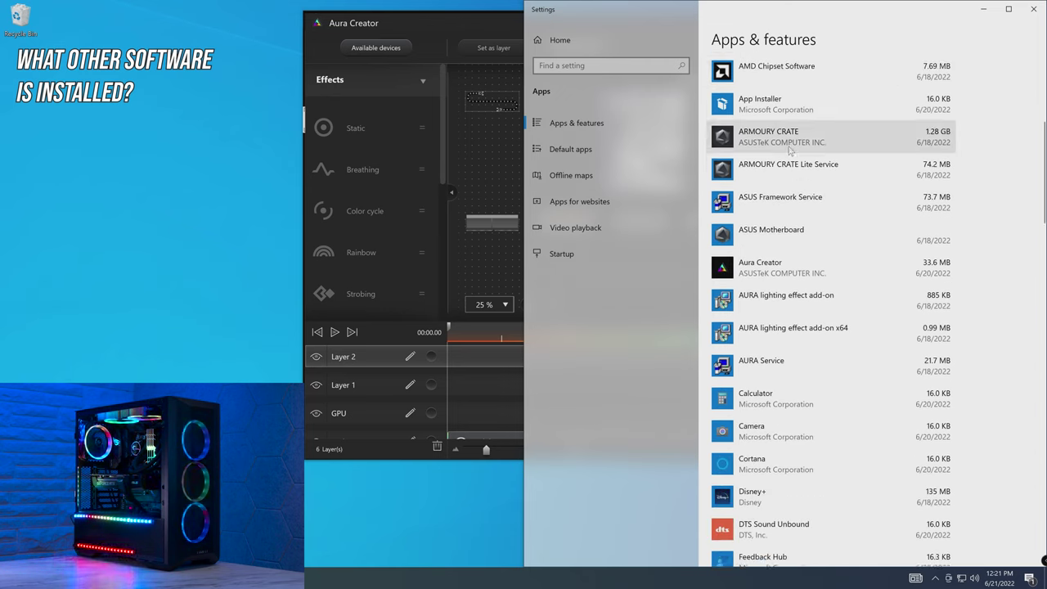
scroll(802, 179, down, 10)
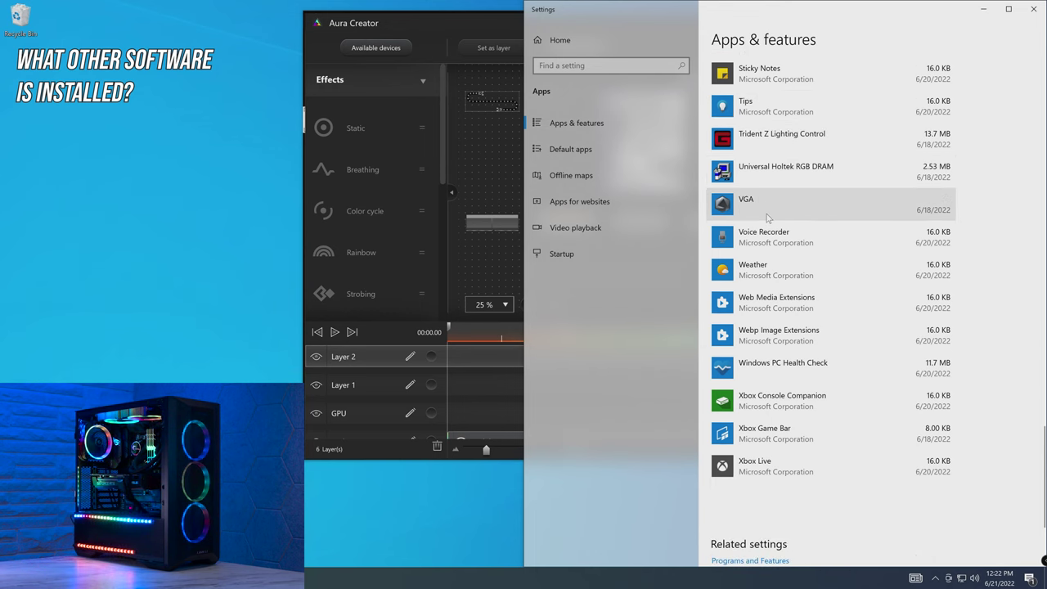
scroll(773, 222, up, 2)
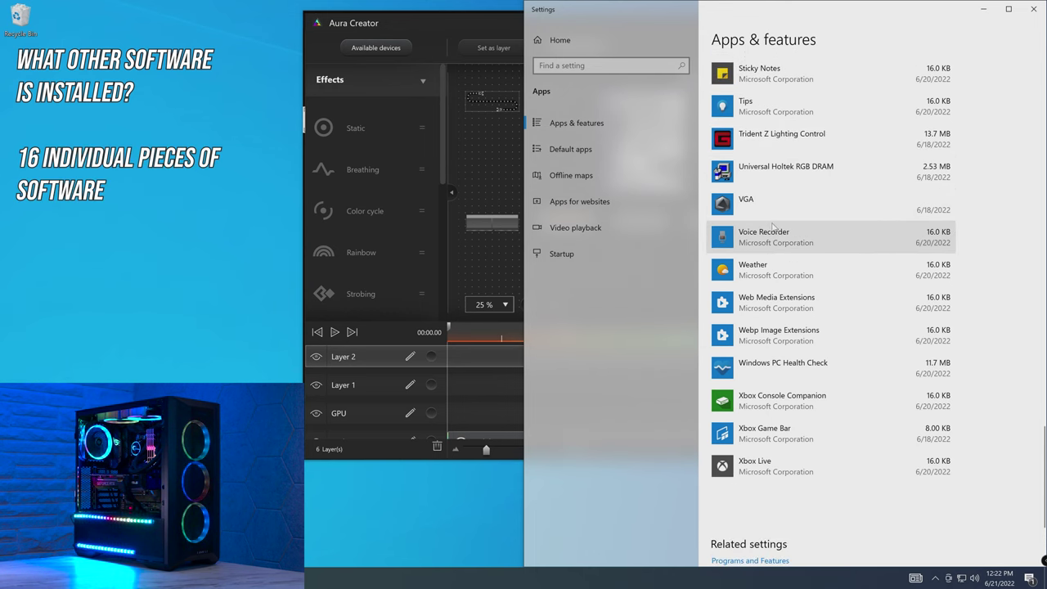
scroll(775, 229, up, 6)
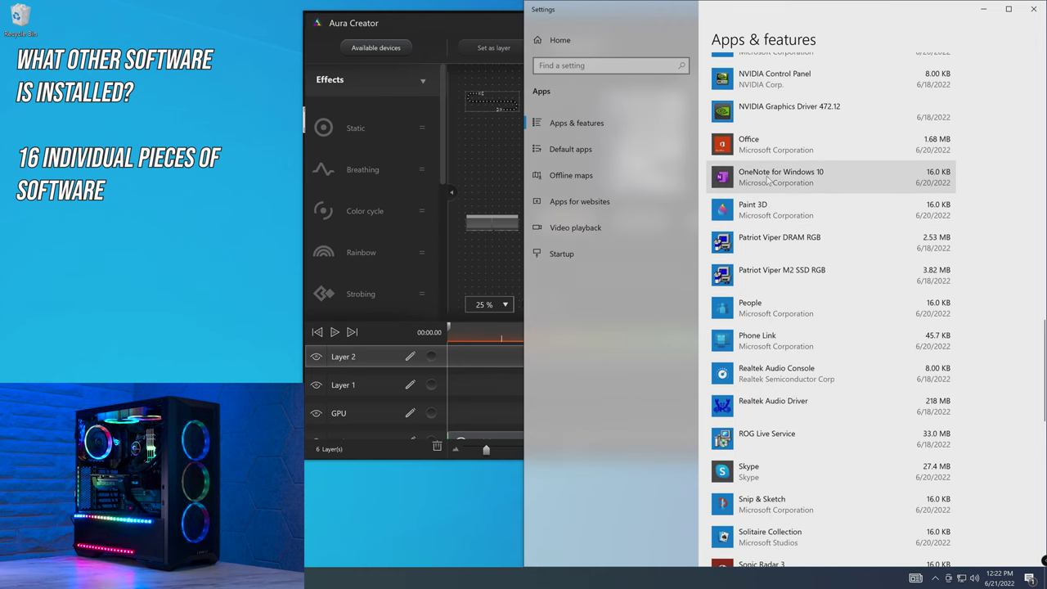
click(773, 242)
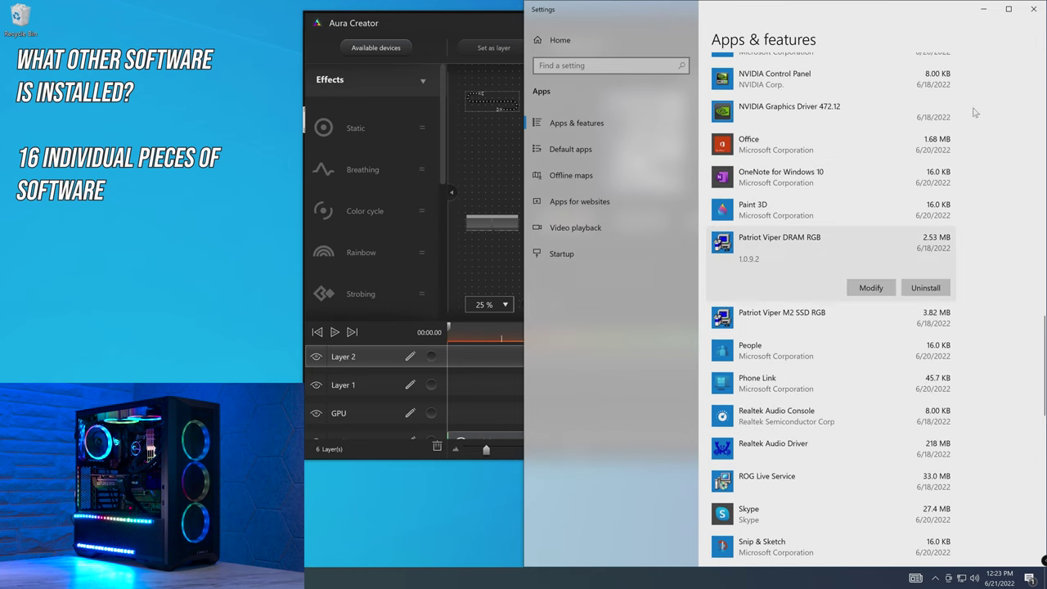
click(985, 11)
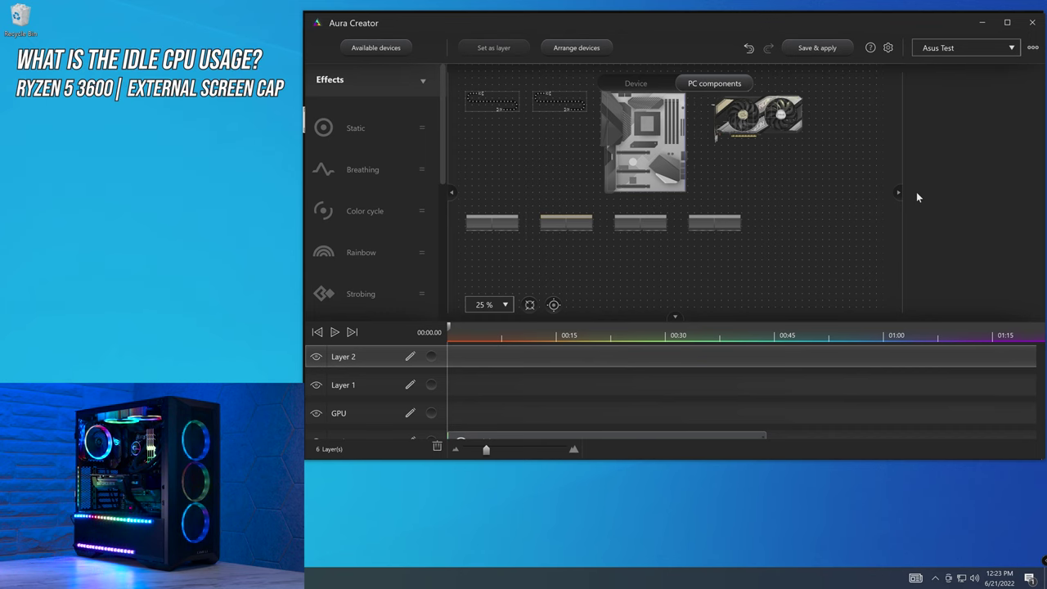
Step: Open Task Manager, minimize Aura Creator, and move Task Manager aside to bring Armoury Crate's Aura Sync page forward
key(ctrl+alt+Delete)
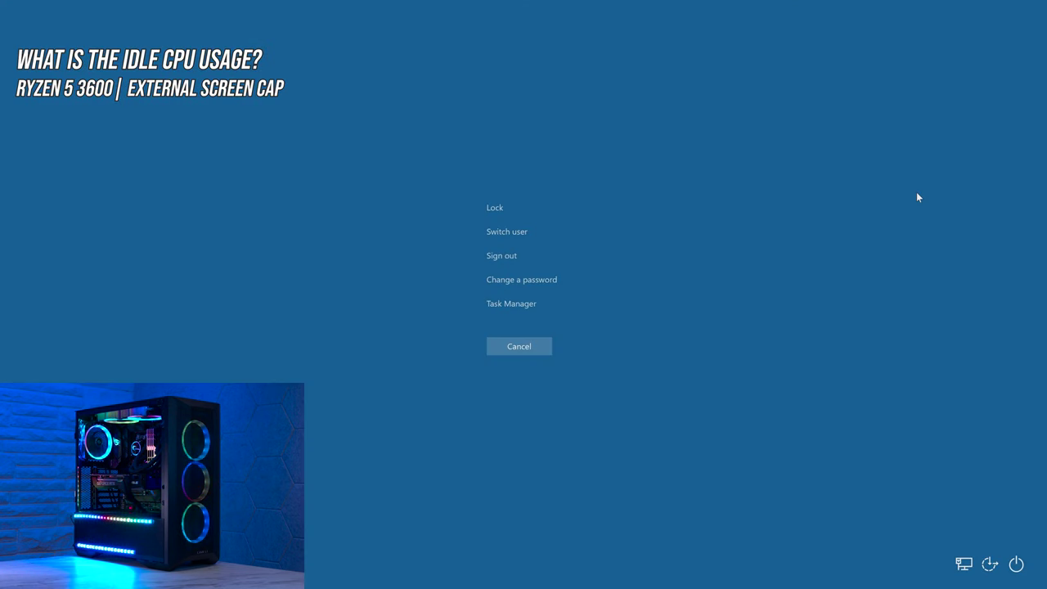
click(513, 304)
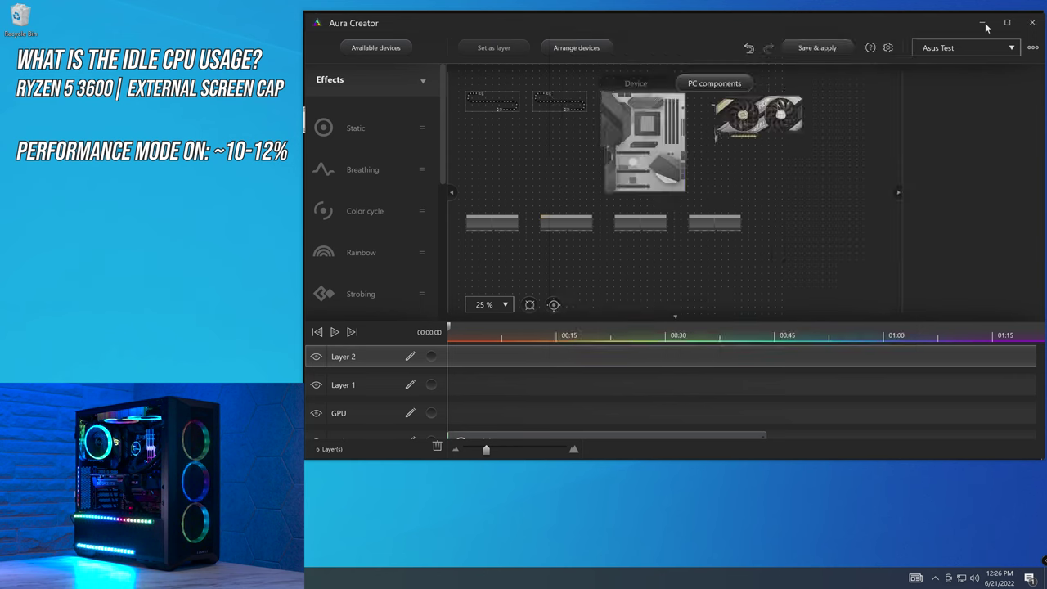
click(984, 22)
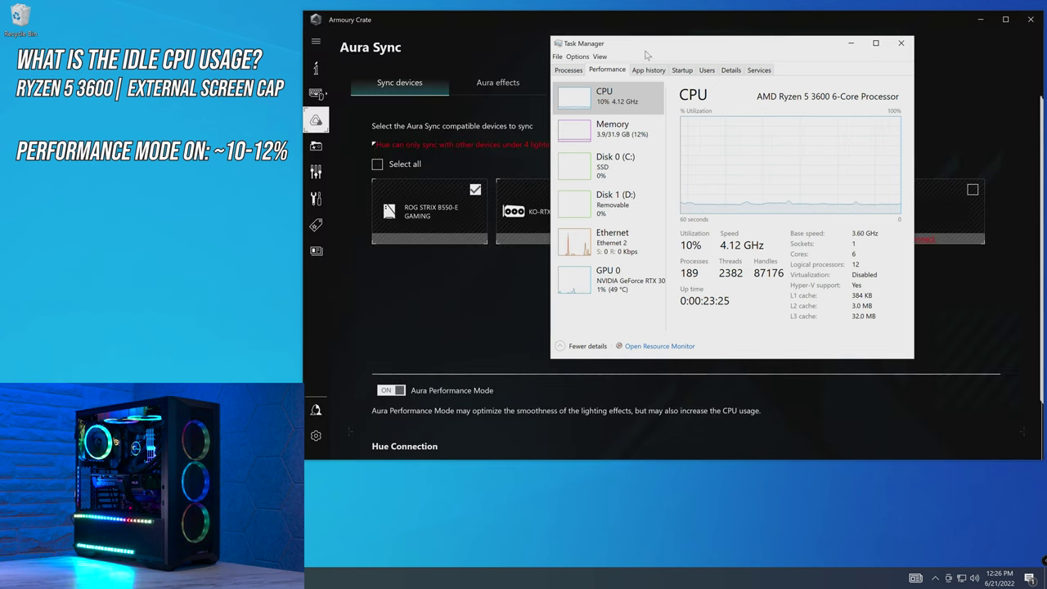
drag(692, 45, 812, 233)
click(446, 339)
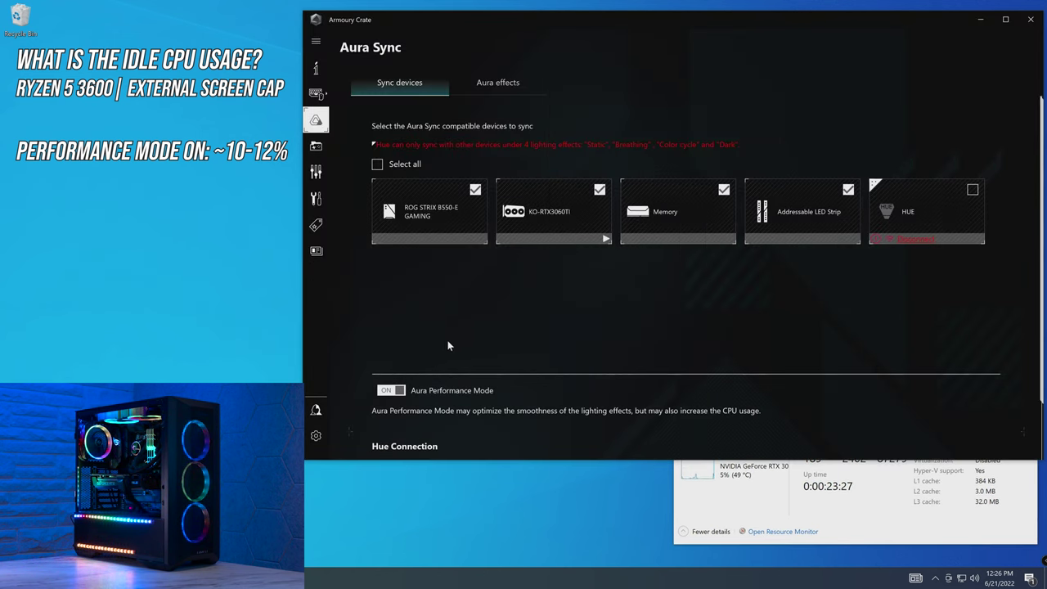
Step: Turn off Aura Performance Mode and apply the Breathing effect in Aura Sync
scroll(446, 336, down, 2)
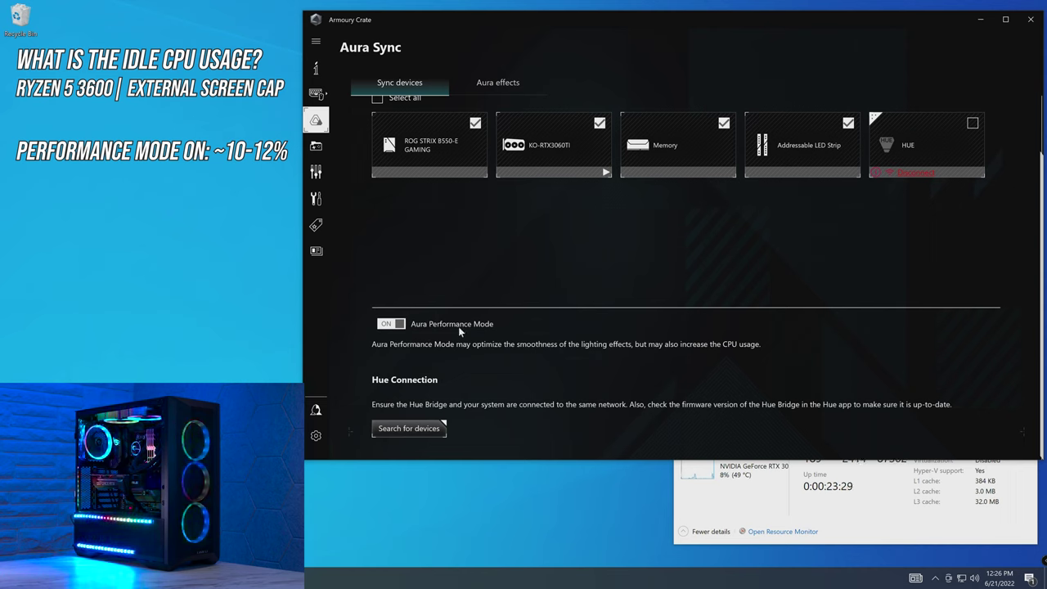
click(391, 325)
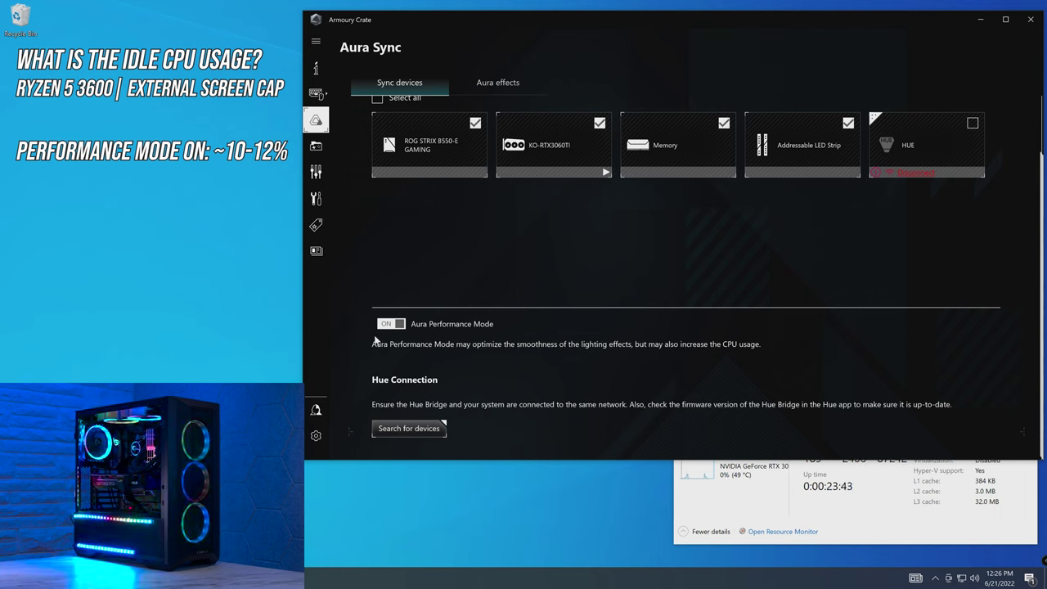
click(397, 325)
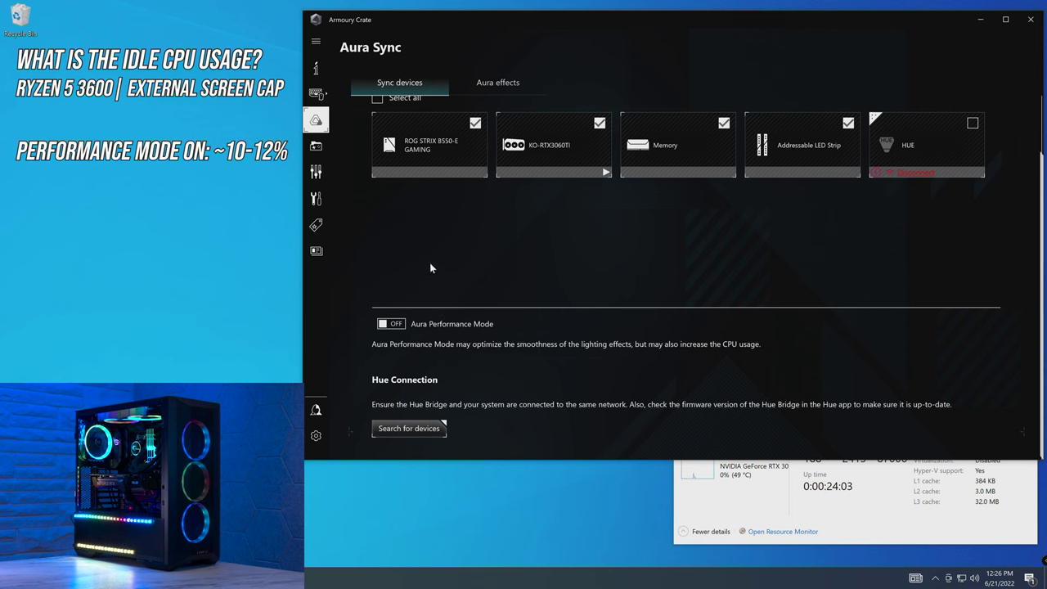
click(501, 82)
click(454, 147)
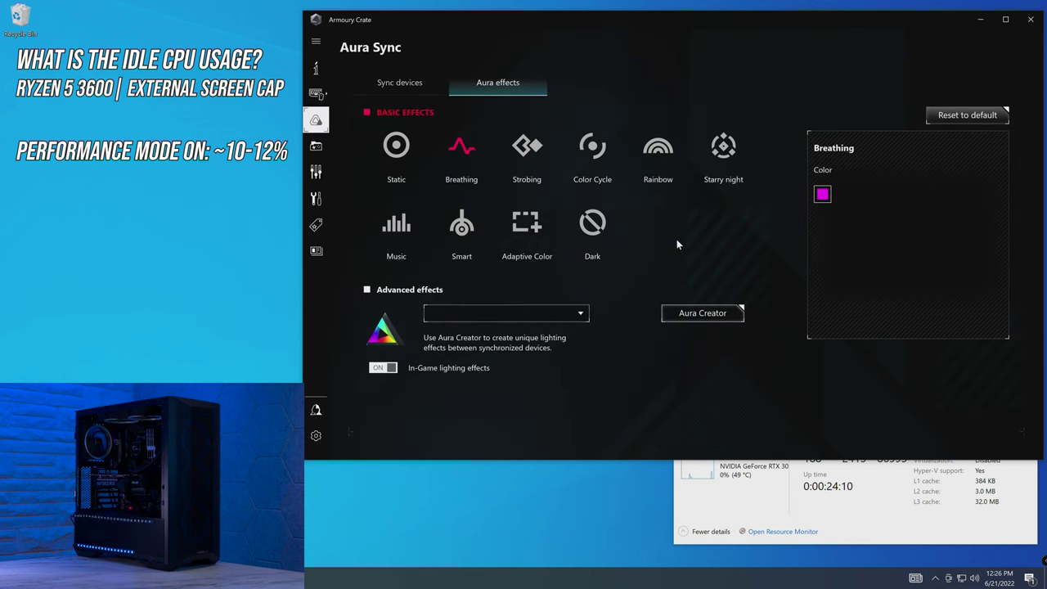
Step: Switch Aura Performance Mode on and off again on the sync devices page, and return to Task Manager to check CPU usage
click(397, 85)
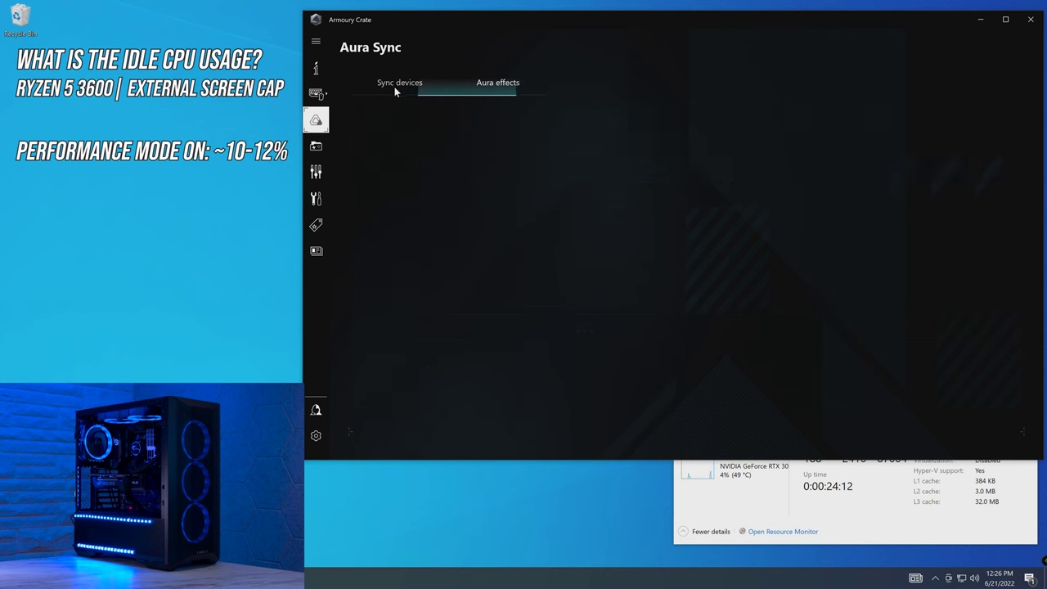
click(386, 323)
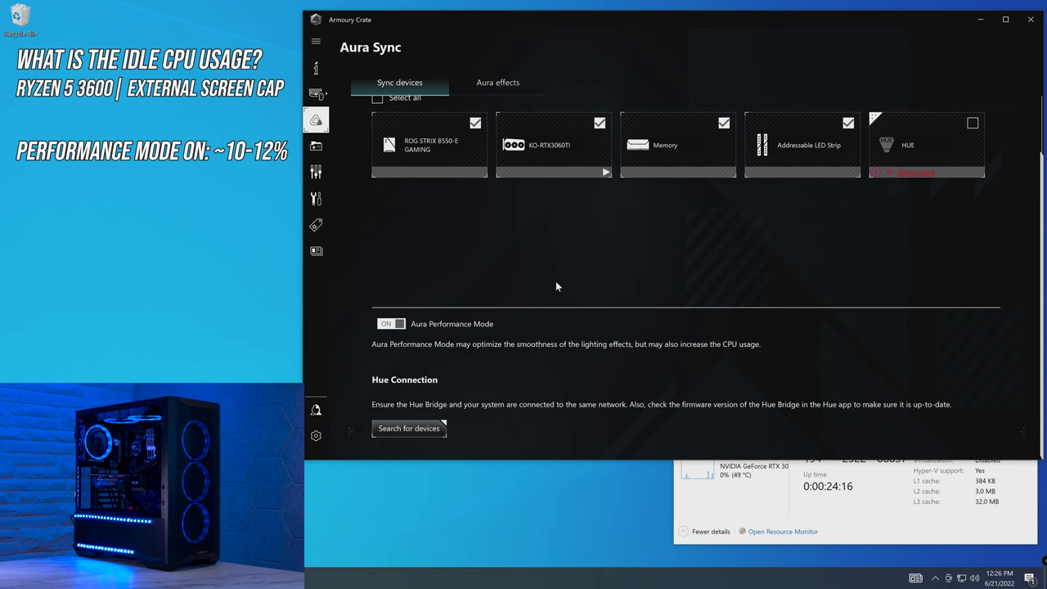
click(391, 324)
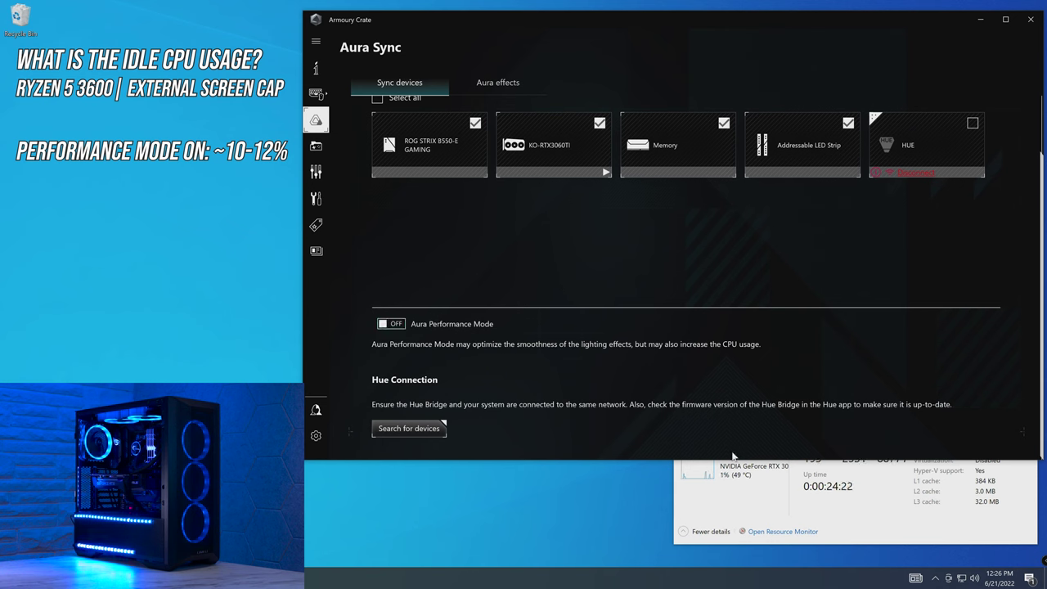
click(743, 492)
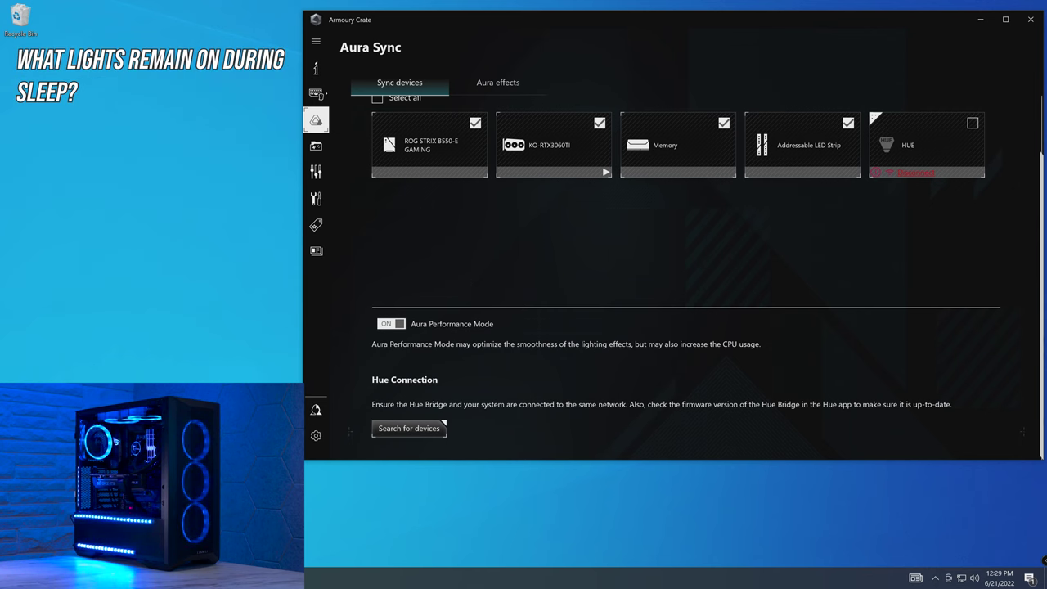
key(super)
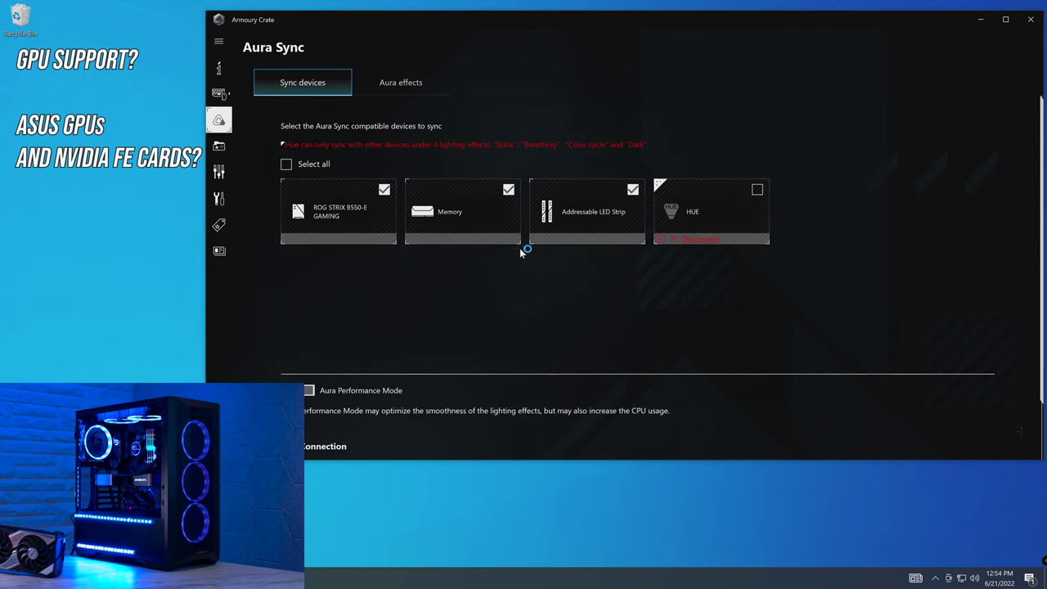
click(761, 236)
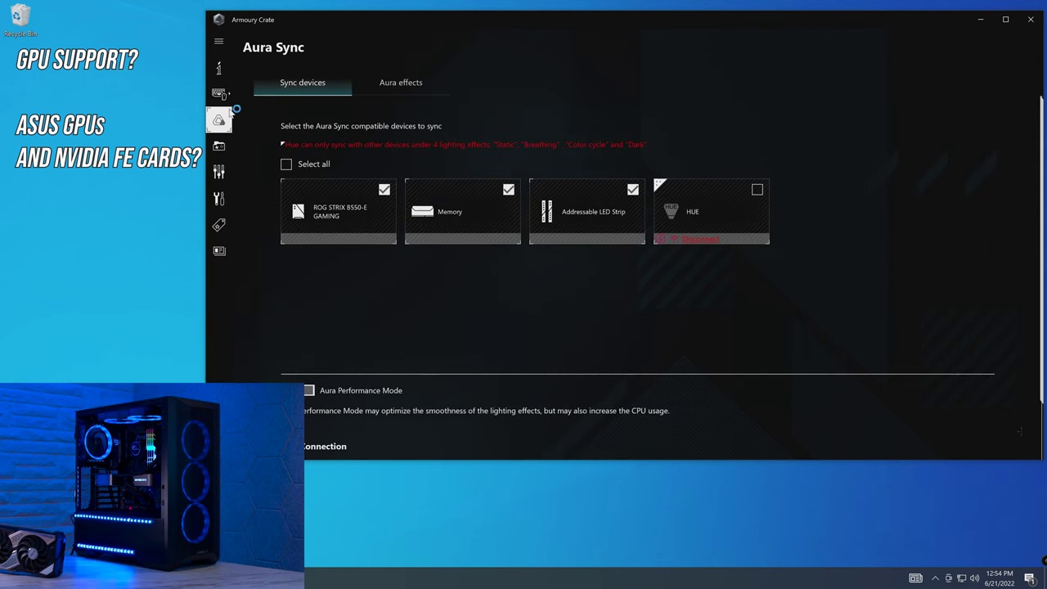
mouse_move(222, 94)
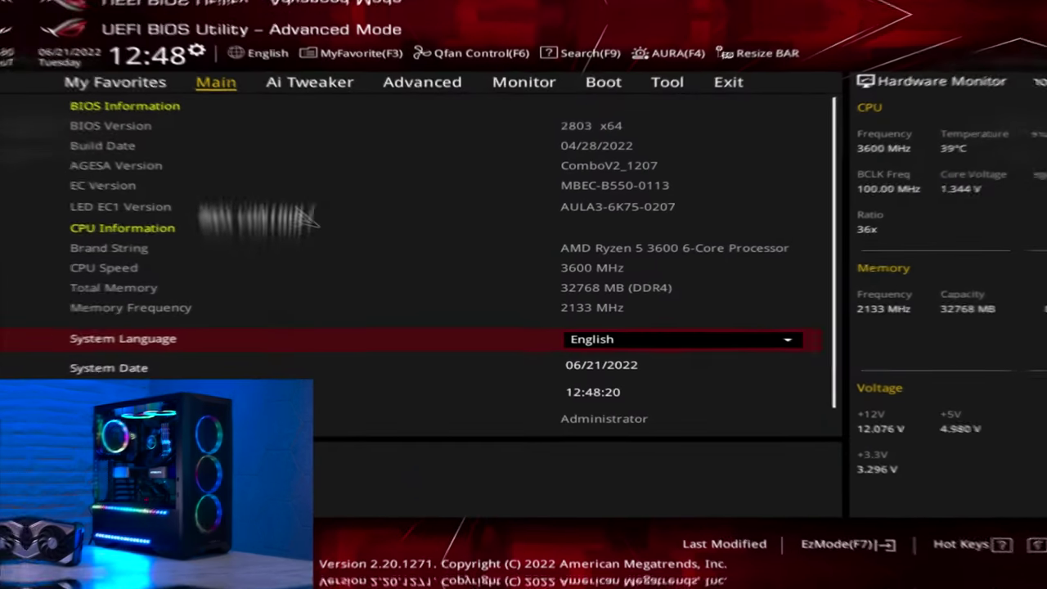
Step: In the UEFI BIOS Utility, read the description of the AURA LED options and open the AURA setting
mouse_move(676, 51)
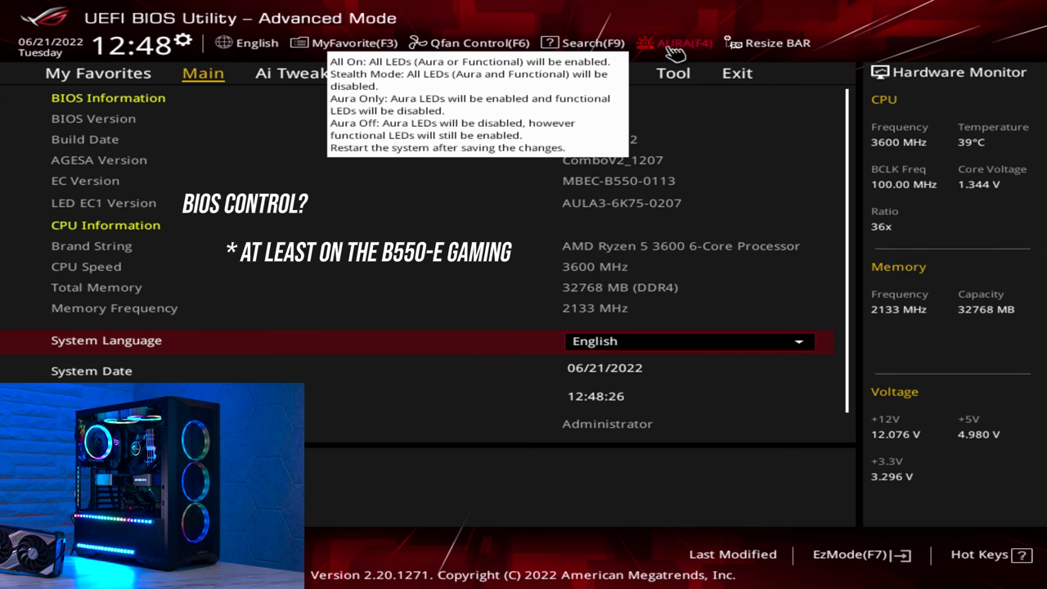
click(677, 51)
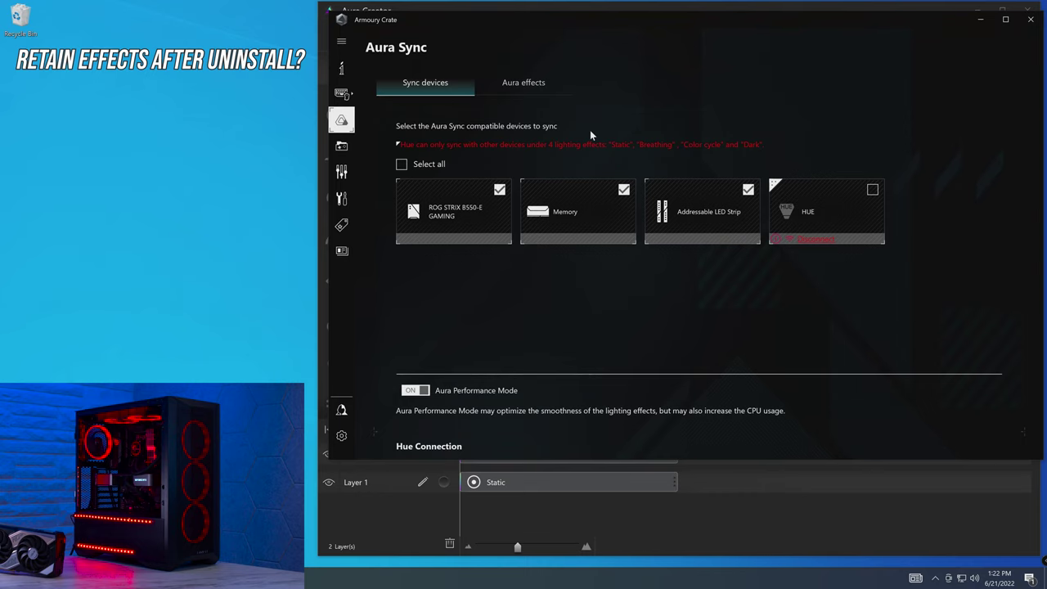
Step: Open the Aura effects in Armoury Crate and look through the installed apps in Apps & features
click(528, 82)
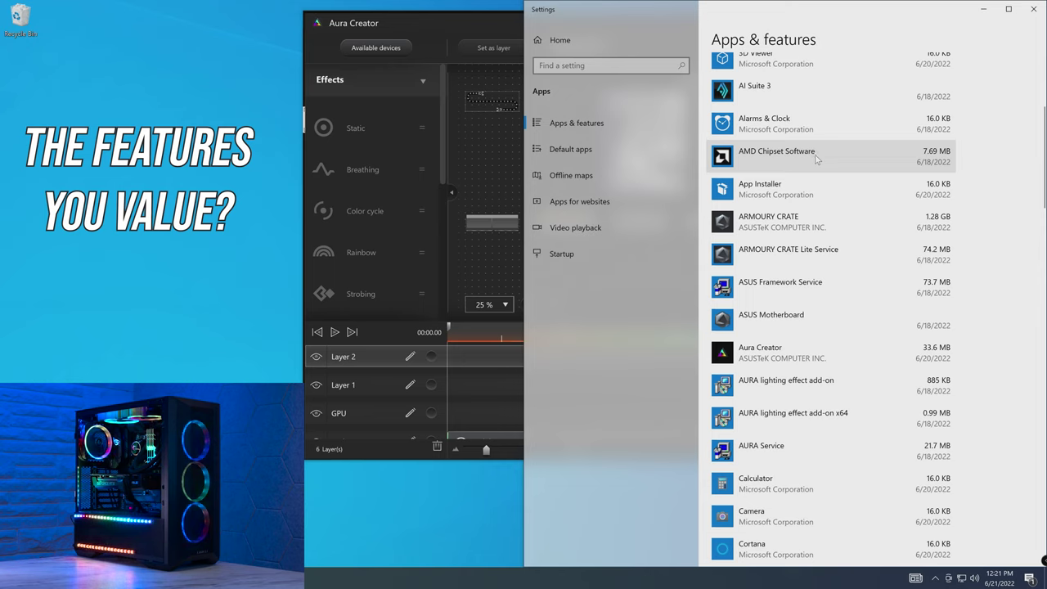
scroll(816, 159, down, 15)
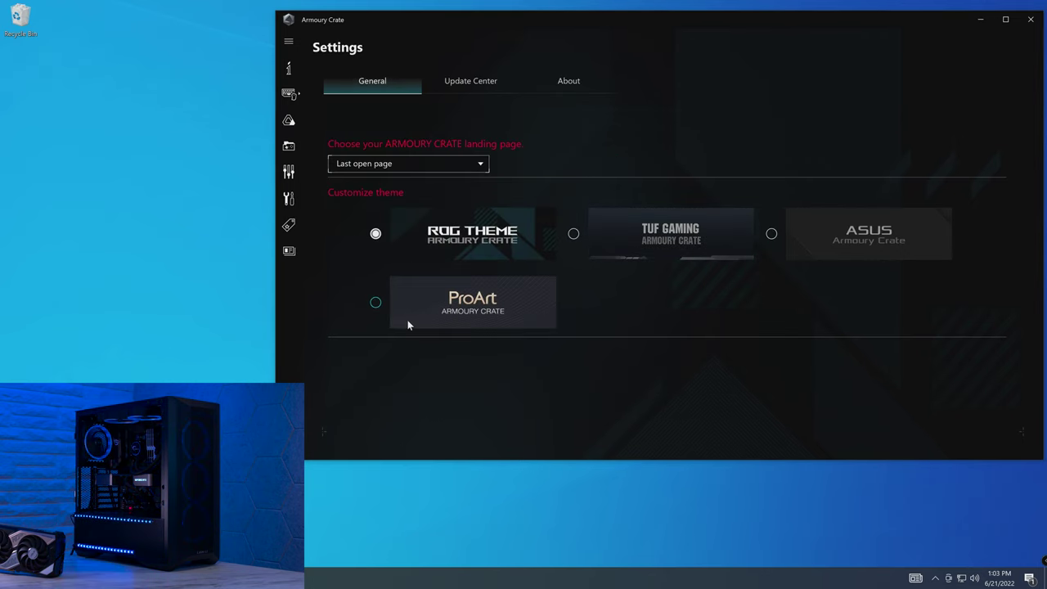
Step: Switch the Armoury Crate theme to ProArt and accept the restart
click(375, 302)
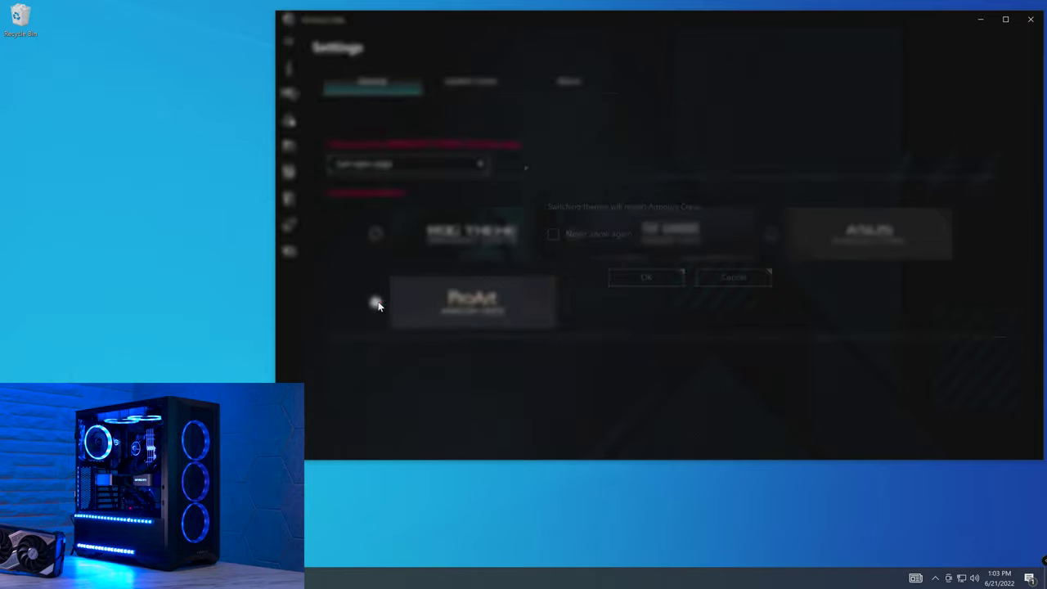
click(642, 276)
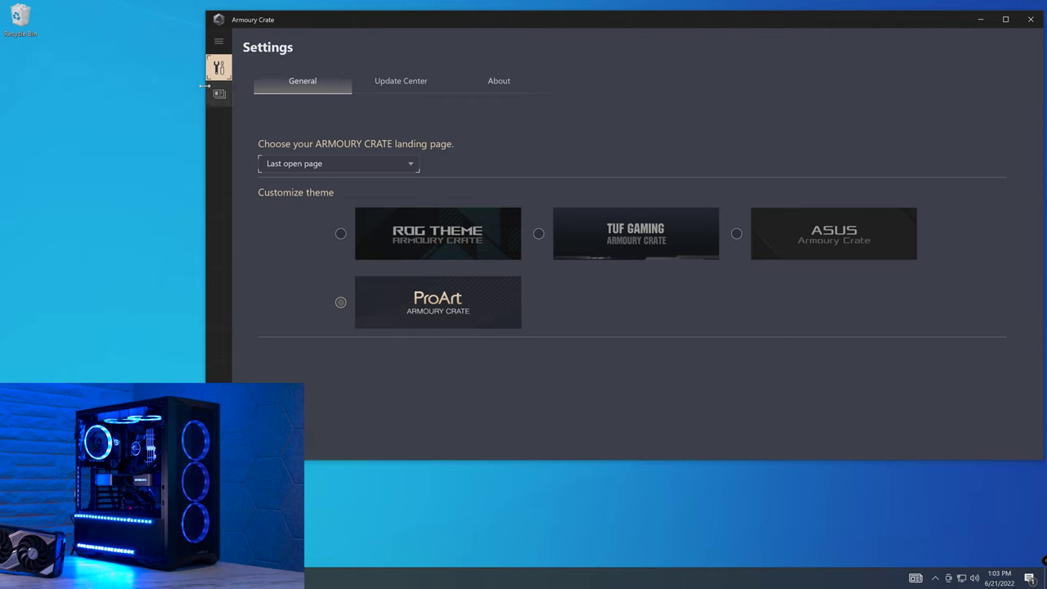
Step: Open the Aura Sync effects, try the Rainbow effect, and apply Starry night
click(218, 120)
click(392, 85)
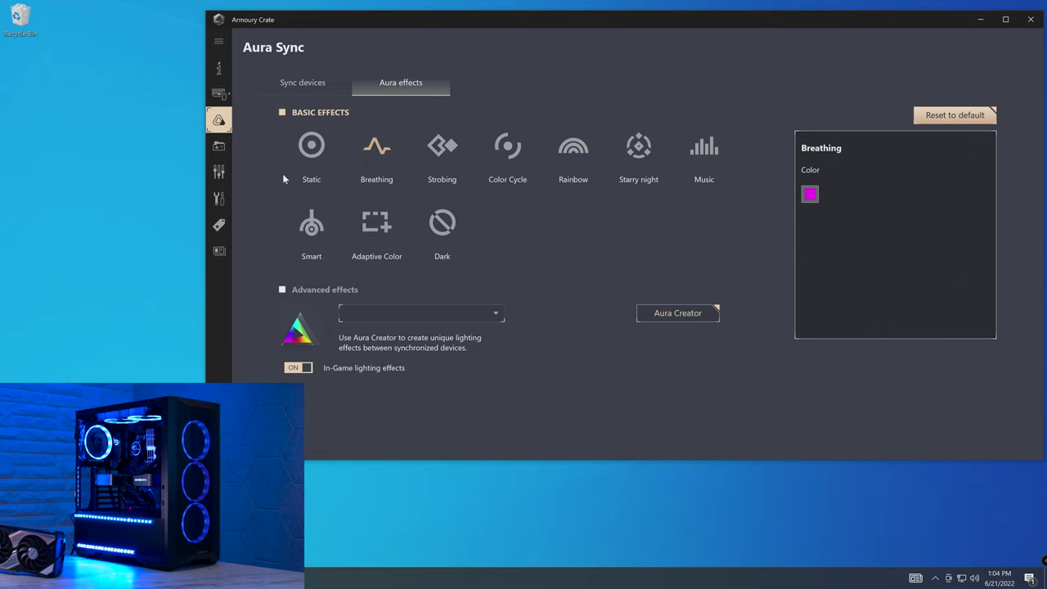
click(573, 147)
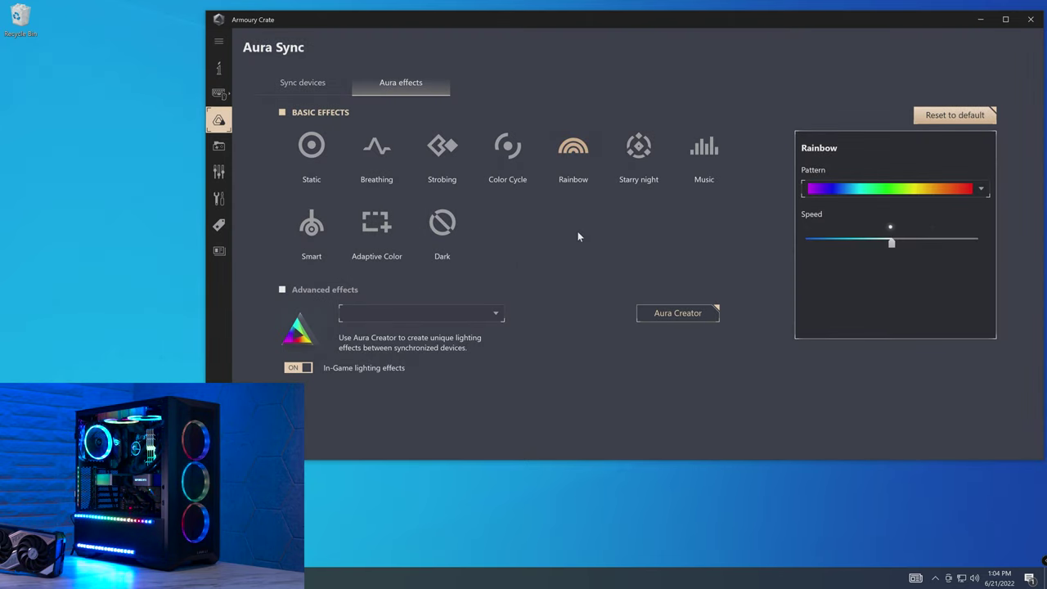
click(638, 154)
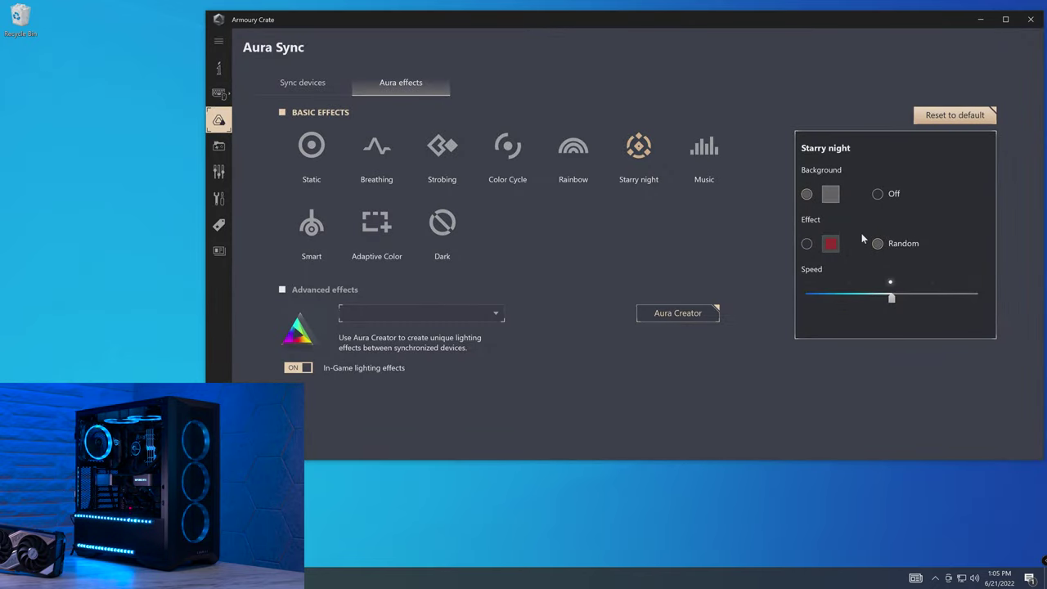
Step: Pick a muted blue of R 62, G 91, B 130 for the Starry night background and select the second custom color slot
click(830, 193)
click(620, 176)
drag(620, 176, 499, 202)
drag(528, 109, 513, 212)
click(728, 159)
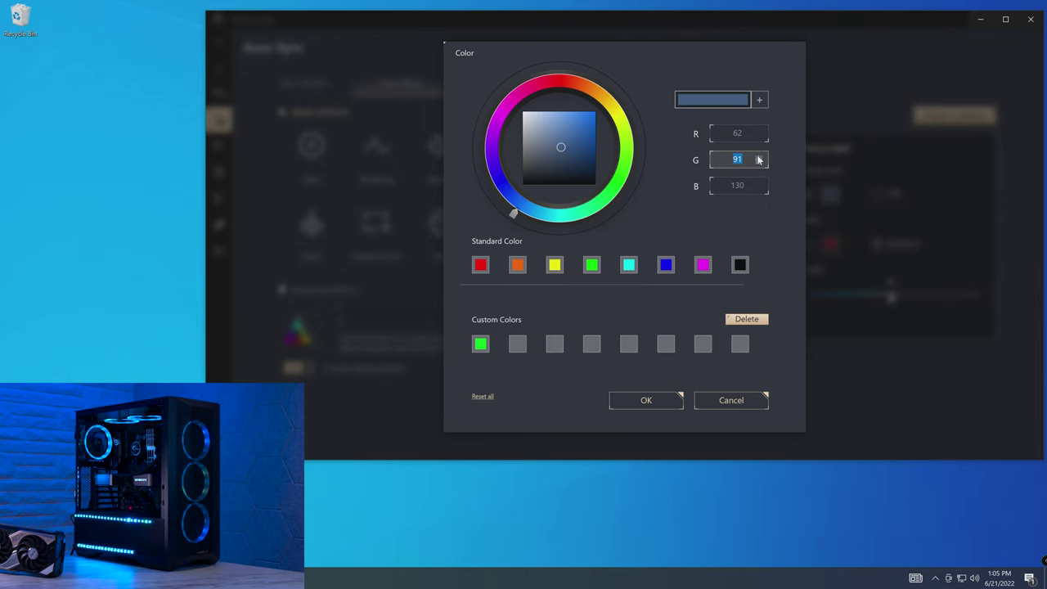
click(737, 185)
click(515, 348)
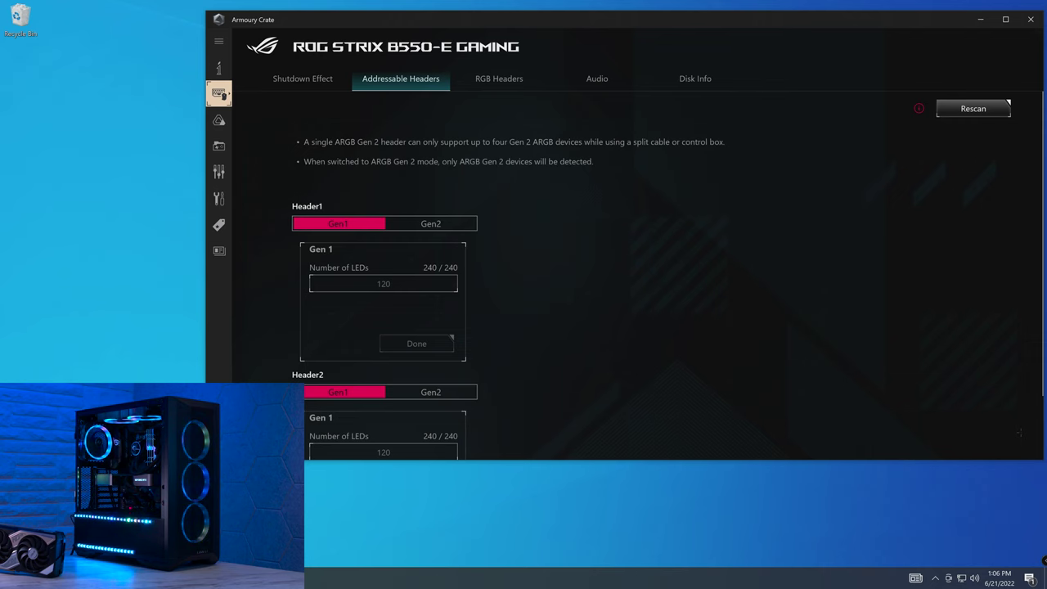
Step: Open Aura Creator, load the Asus Test profile, and look over its GPU, Mobo, All and All_copy layers
key(super)
click(71, 349)
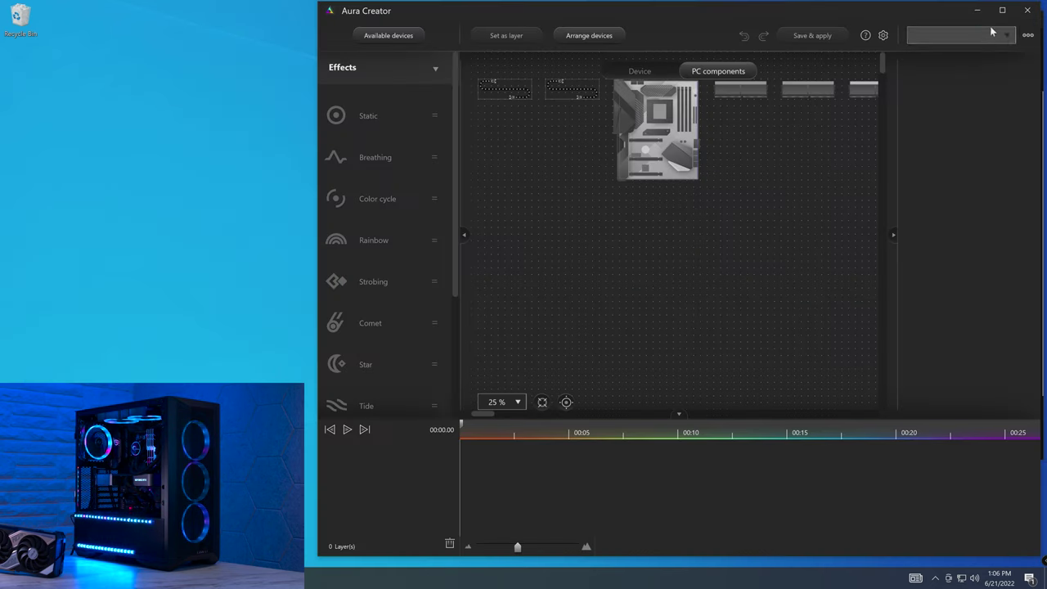
click(962, 17)
click(967, 16)
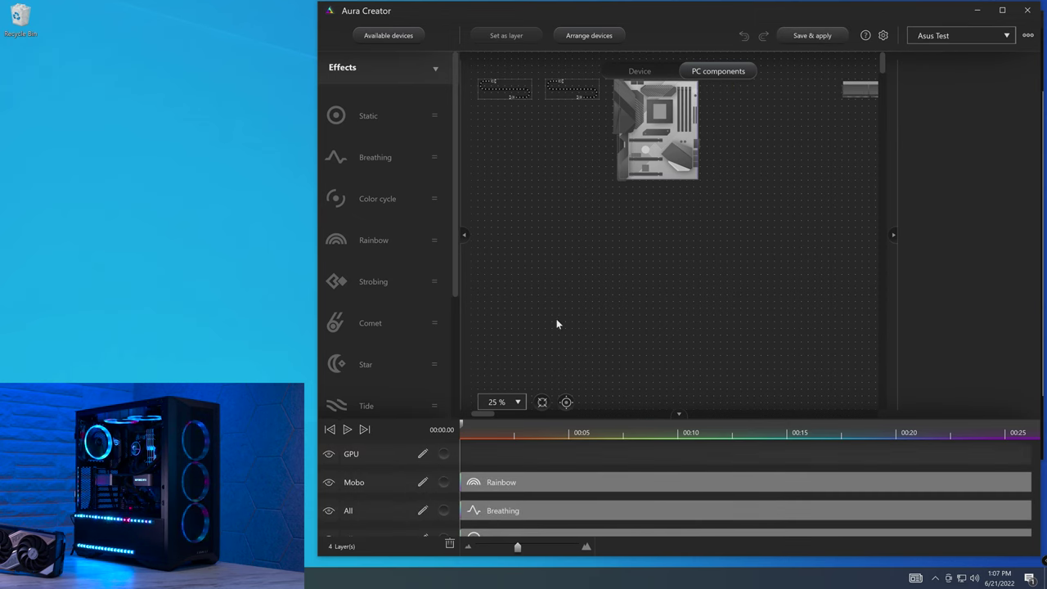
scroll(598, 455, down, 1)
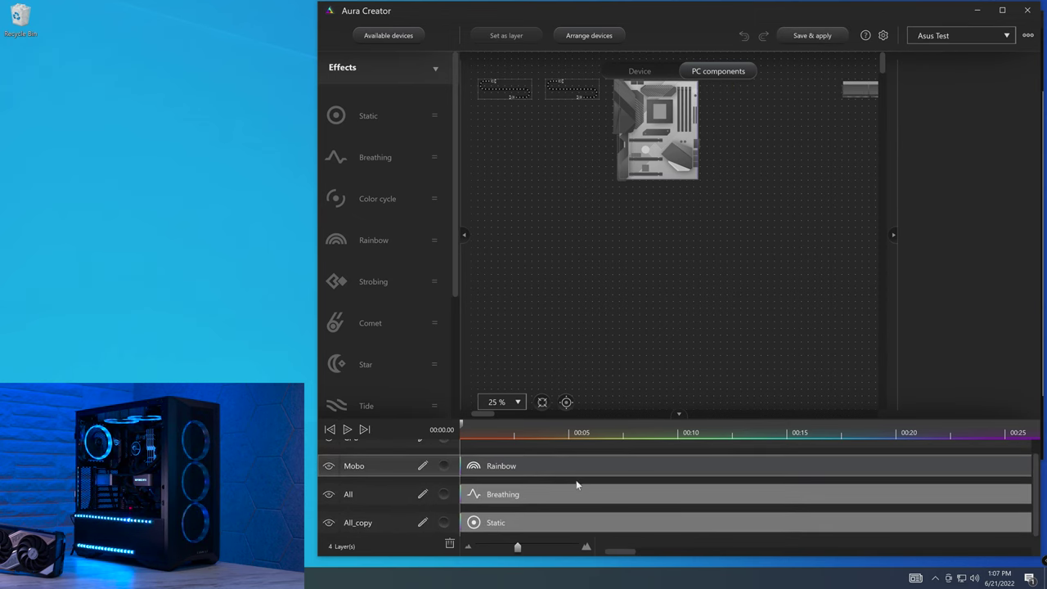
scroll(568, 483, up, 1)
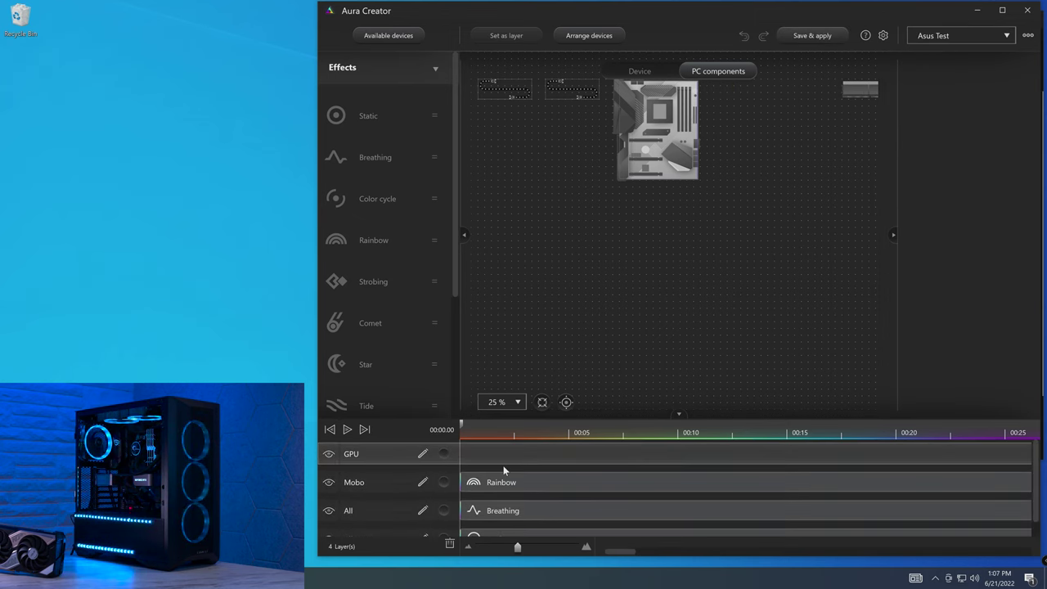
scroll(503, 476, down, 1)
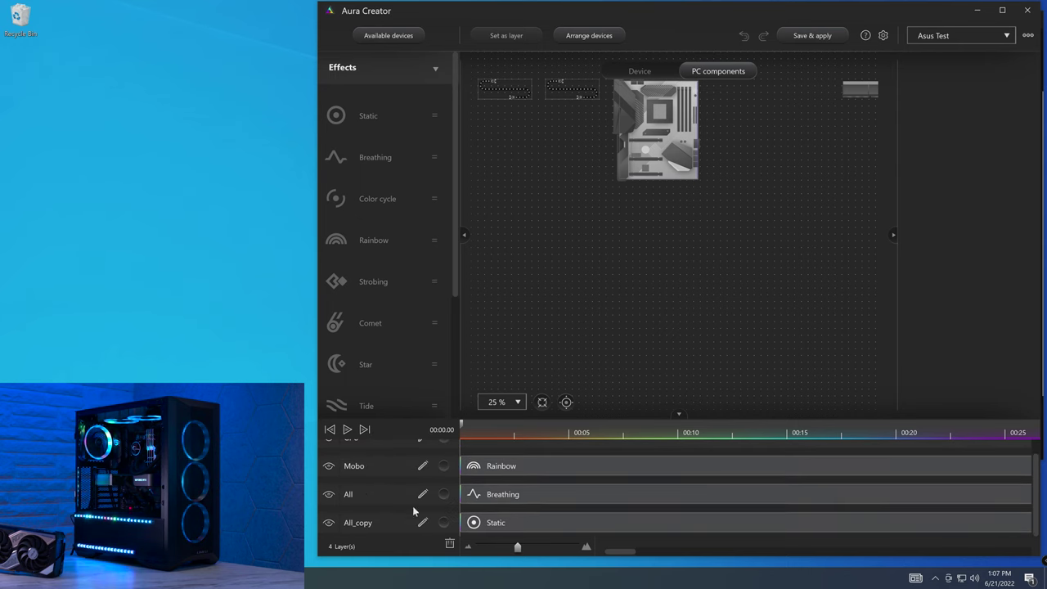
Step: Move the red stop of the Mobo layer's Rainbow pattern farther from yellow, try different speeds, and set the speed to maximum
click(555, 471)
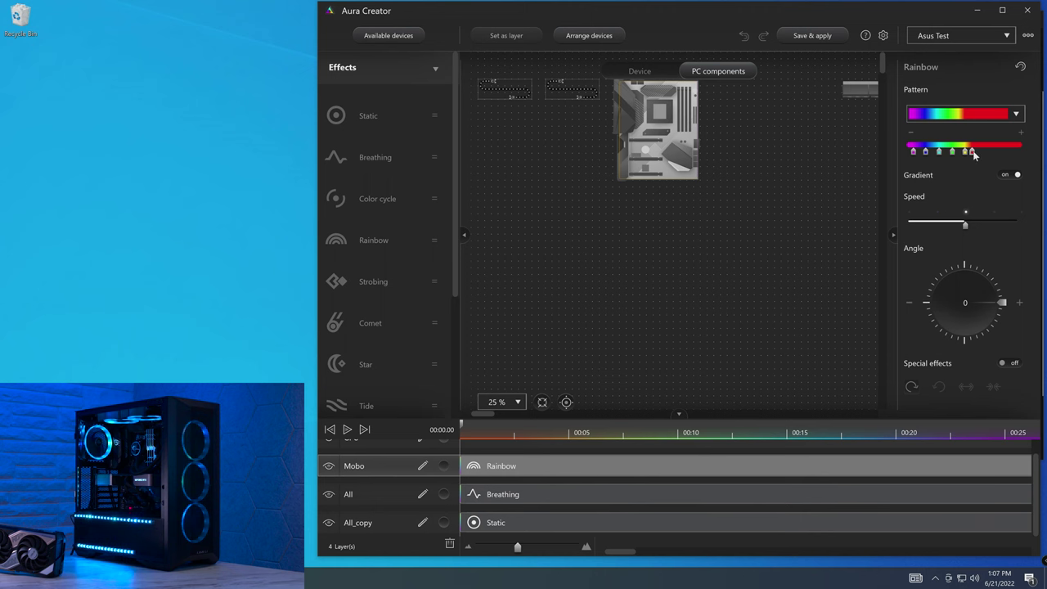
double_click(997, 152)
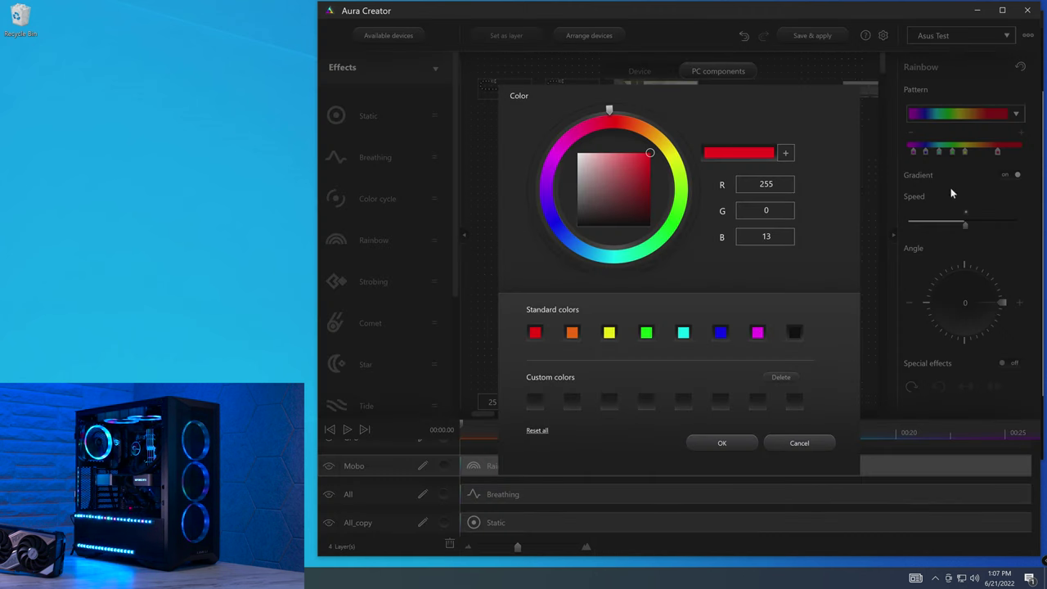
click(817, 436)
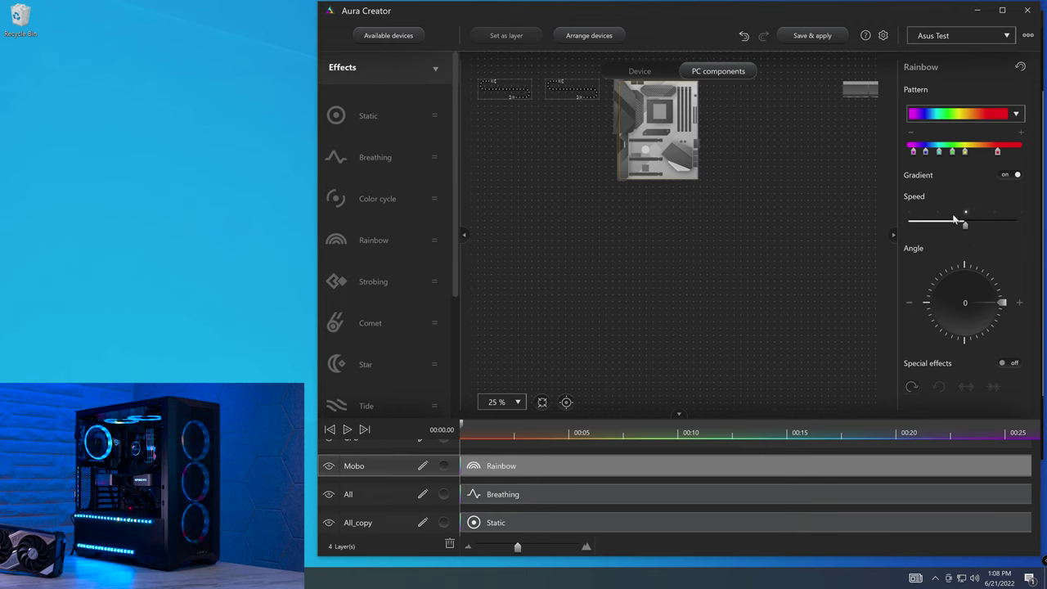
mouse_move(964, 229)
mouse_down()
mouse_move(940, 222)
mouse_move(977, 223)
mouse_up()
drag(912, 226, 917, 246)
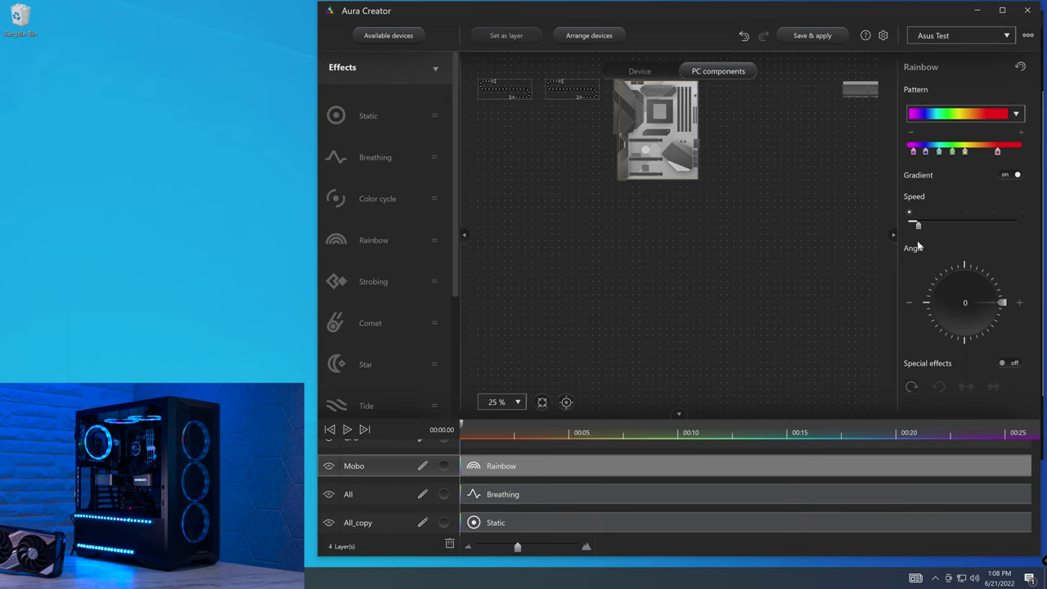
drag(988, 227, 906, 225)
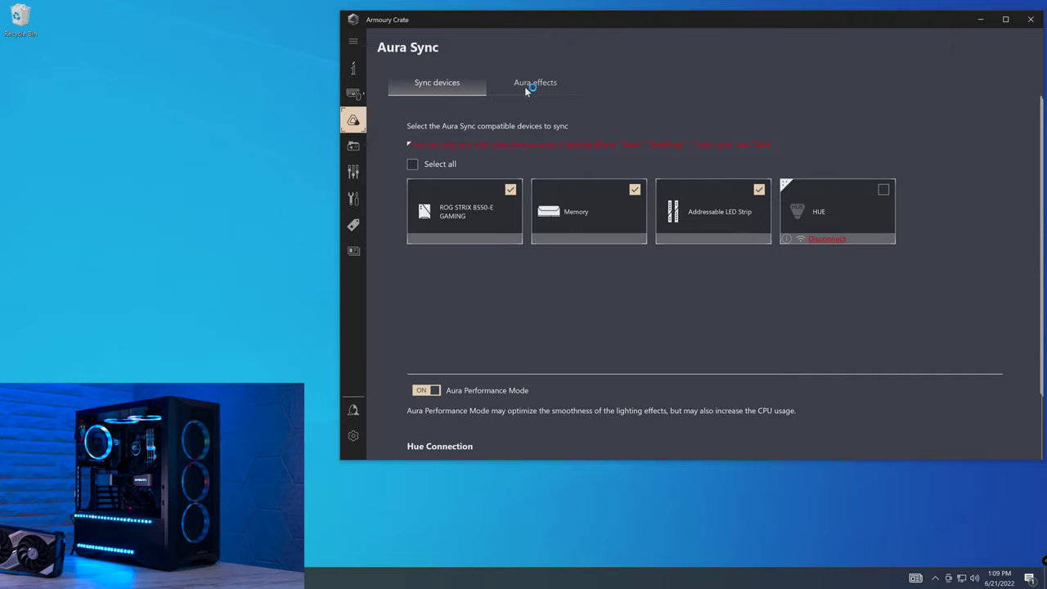
Step: Try the Music effect and its style options in Armoury Crate, apply Strobing with random color, and return to Aura Creator
click(524, 86)
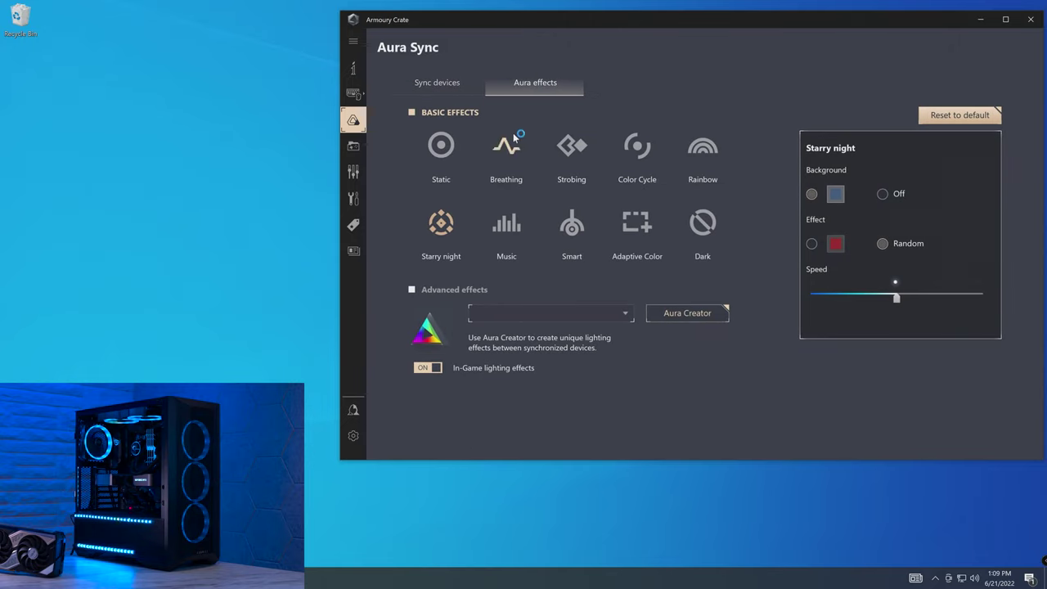
click(560, 147)
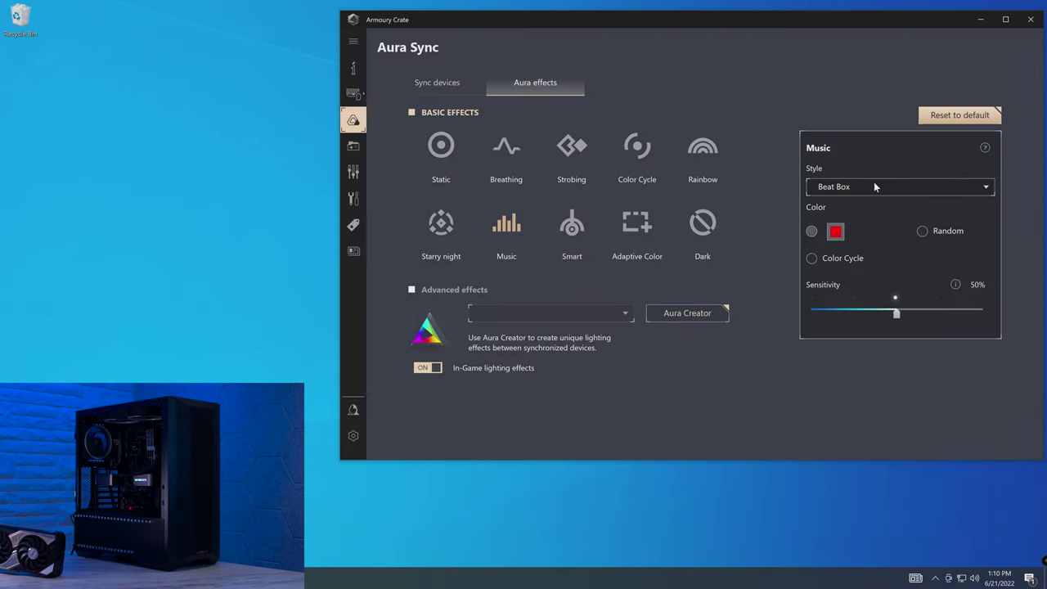
click(873, 182)
click(874, 191)
click(574, 153)
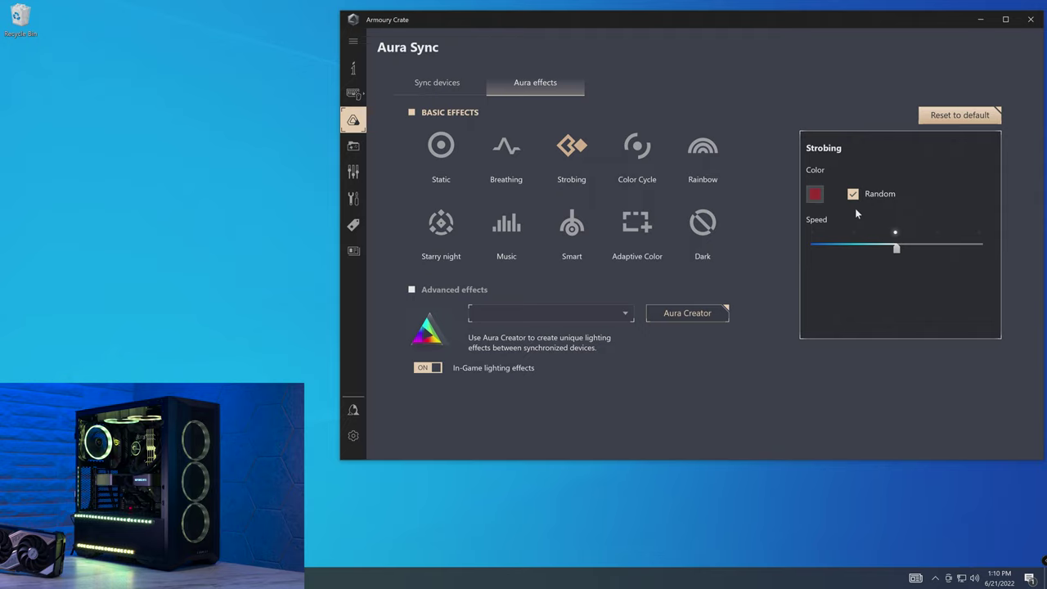
click(980, 19)
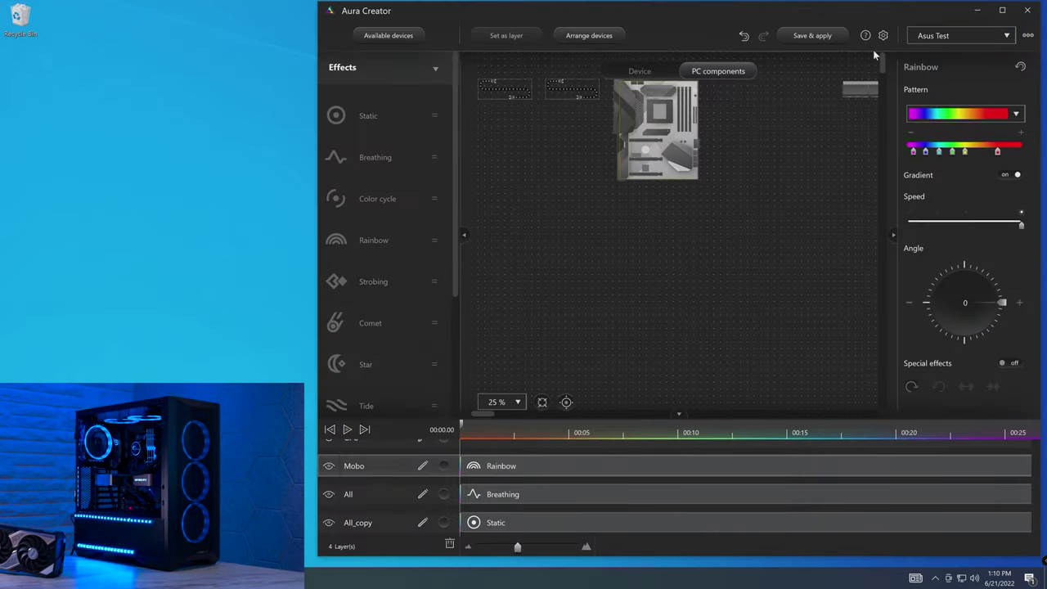
Step: Import the LTT profile and play its Rainbow and Static layers
click(1029, 35)
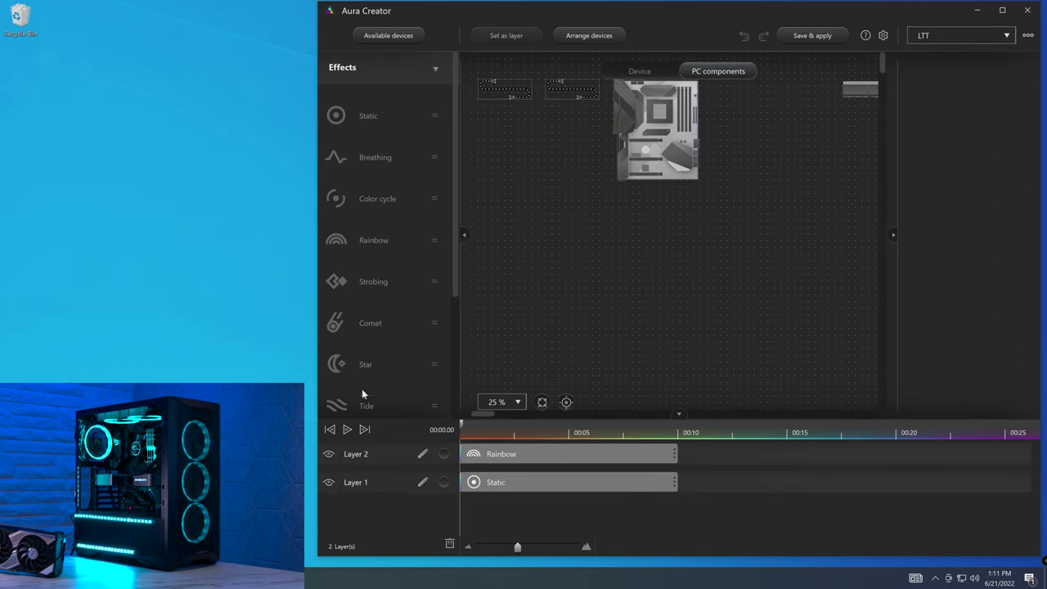
click(347, 429)
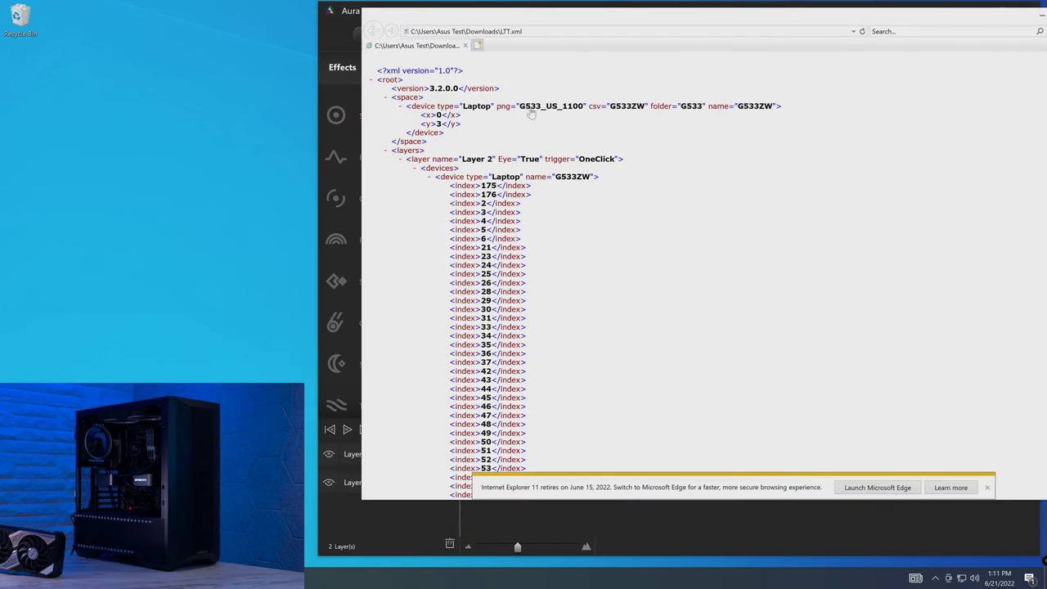
Step: Examine the device entry and effect settings in LTT.xml, then minimize the file's window
click(477, 107)
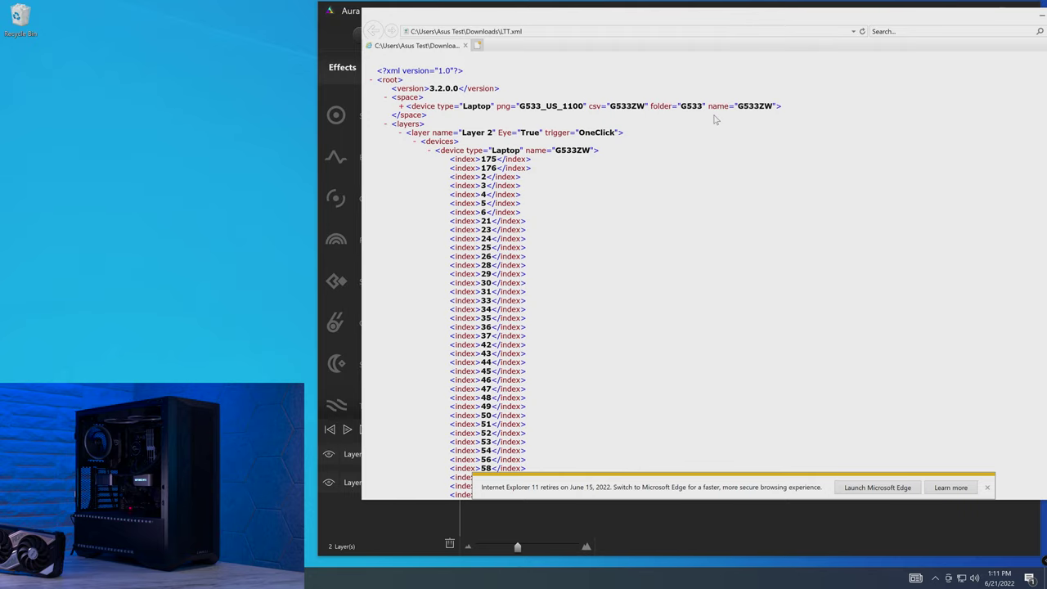
scroll(714, 119, down, 20)
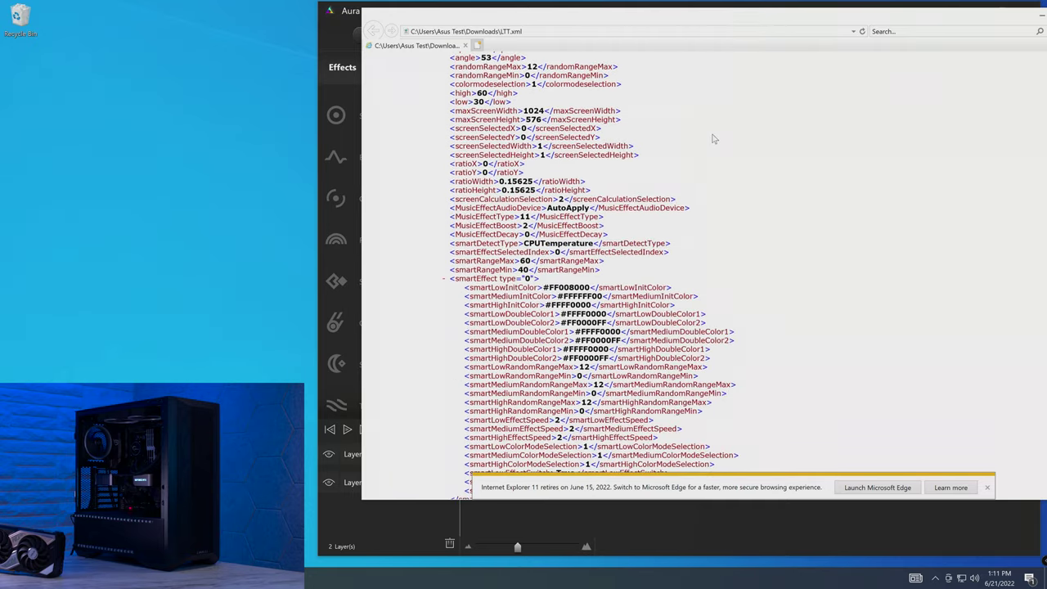
drag(736, 26, 685, 37)
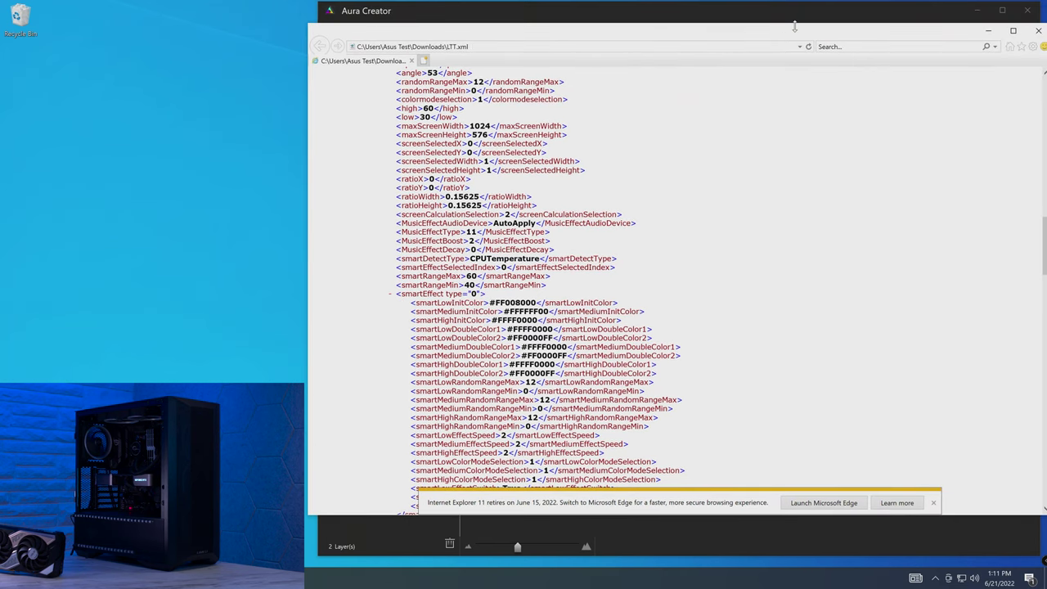
click(990, 34)
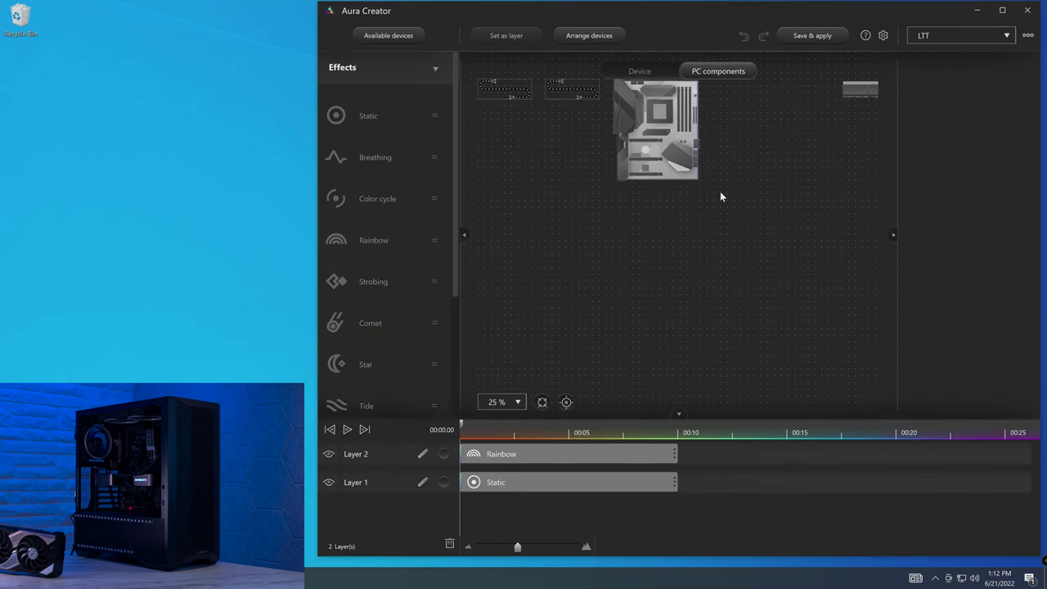
Step: Look through the saved profiles and the import option for profiles in Aura Creator
click(972, 35)
click(785, 182)
click(1028, 35)
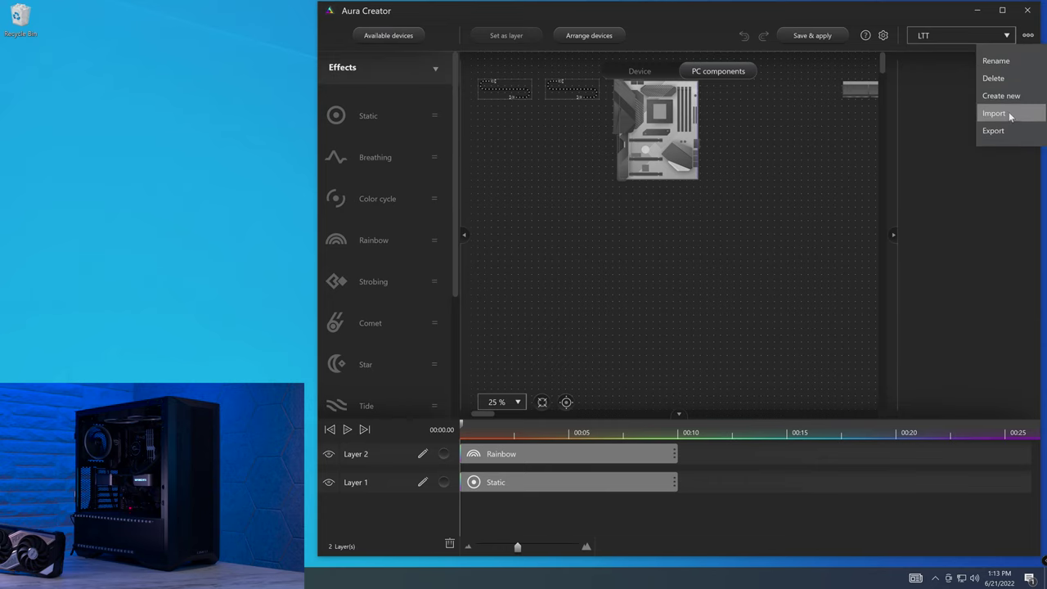
click(573, 240)
drag(528, 240, 888, 75)
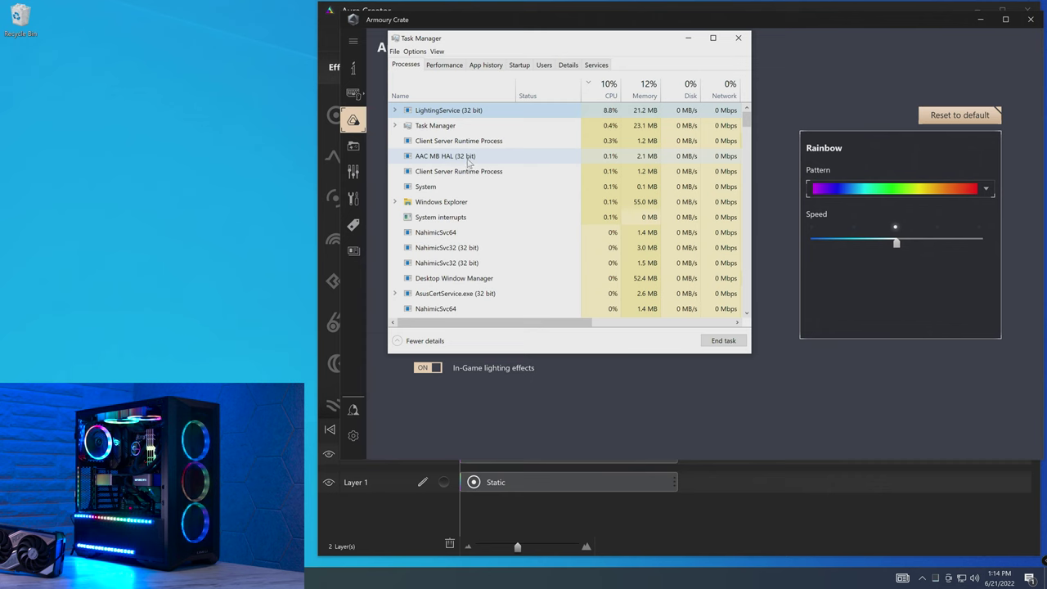
Step: Check the CPU usage of the lighting processes and the overall CPU performance in Task Manager while the Rainbow effect runs
click(493, 215)
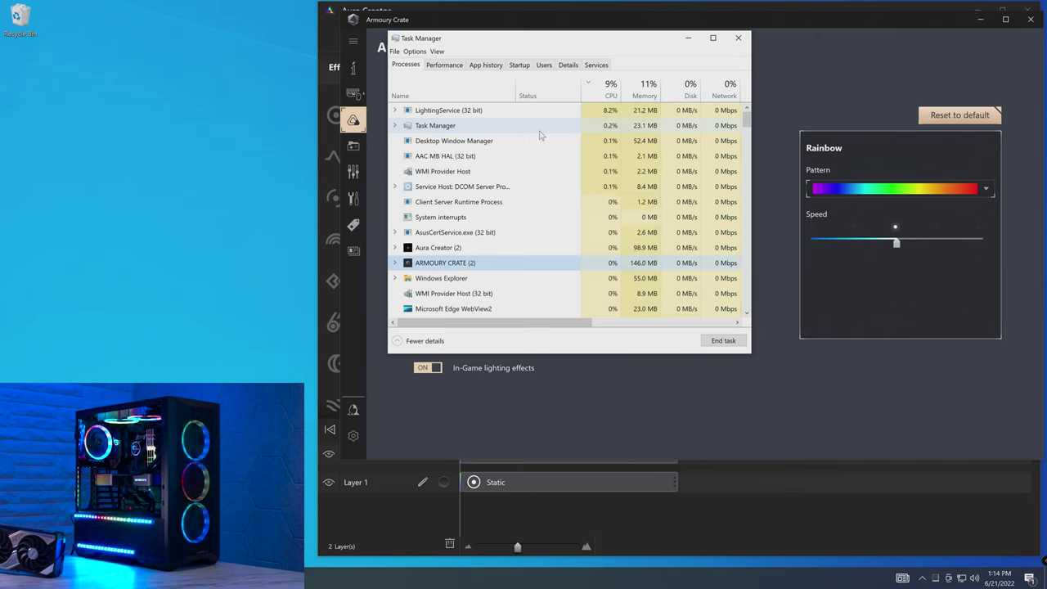
click(446, 65)
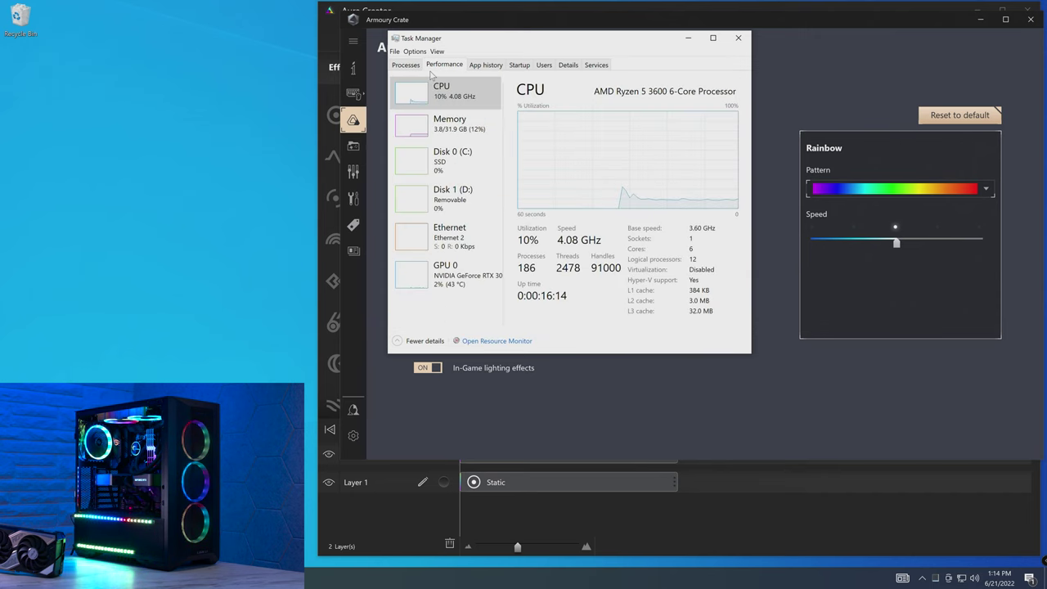
click(410, 66)
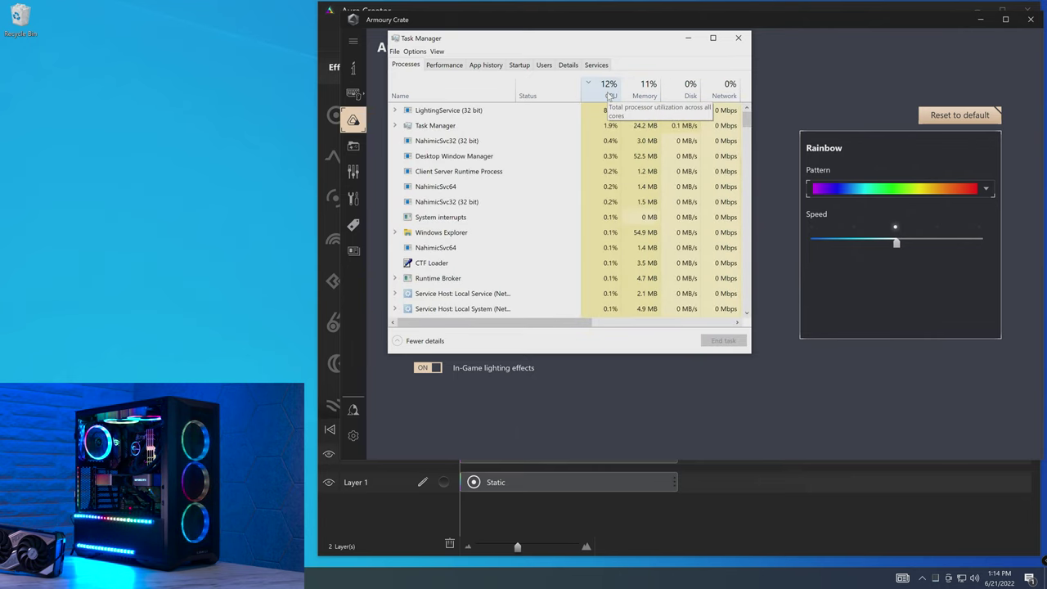
key(alt+F4)
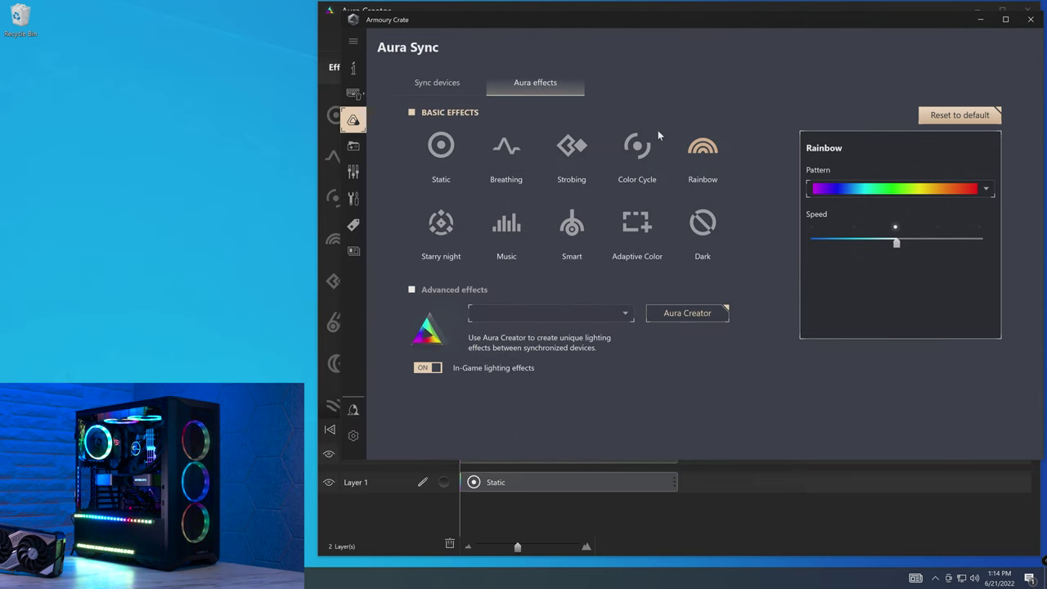
Step: Compare the LTT profile's Rainbow color stops and pattern presets in Aura Creator with the Rainbow patterns in Armoury Crate
click(978, 21)
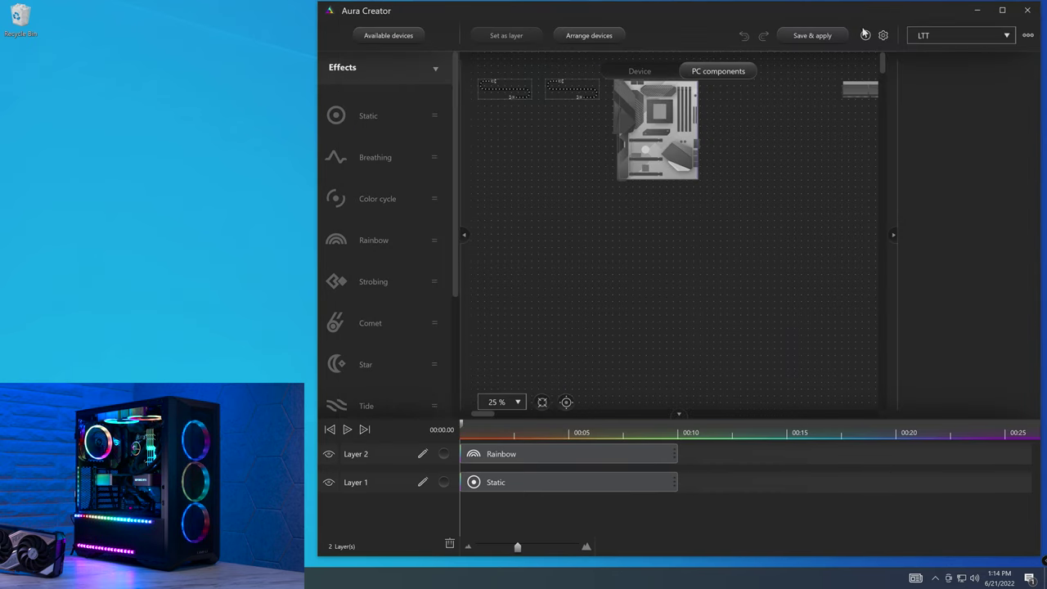
click(540, 456)
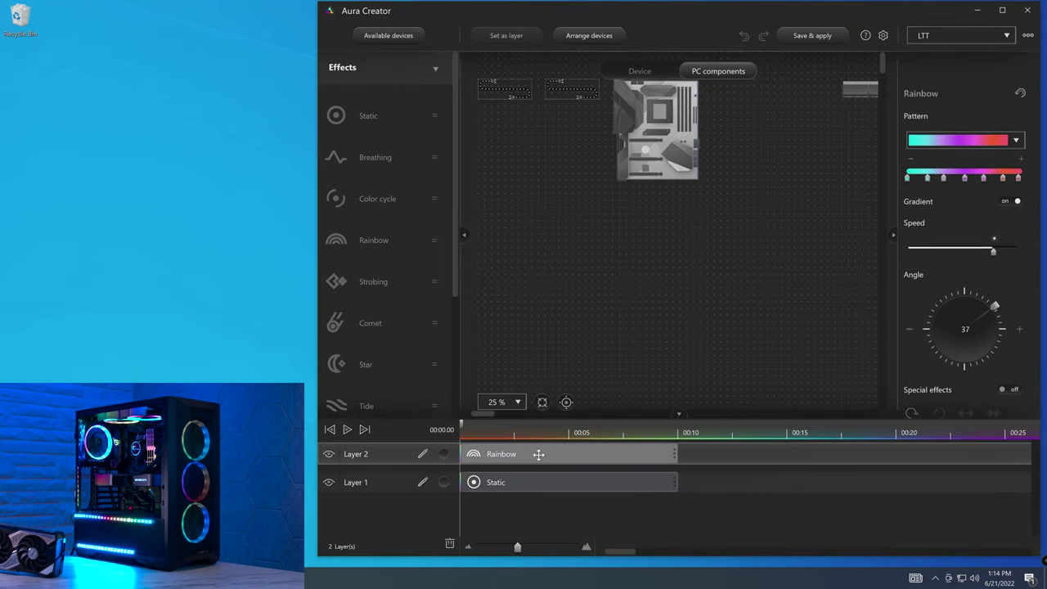
click(1018, 175)
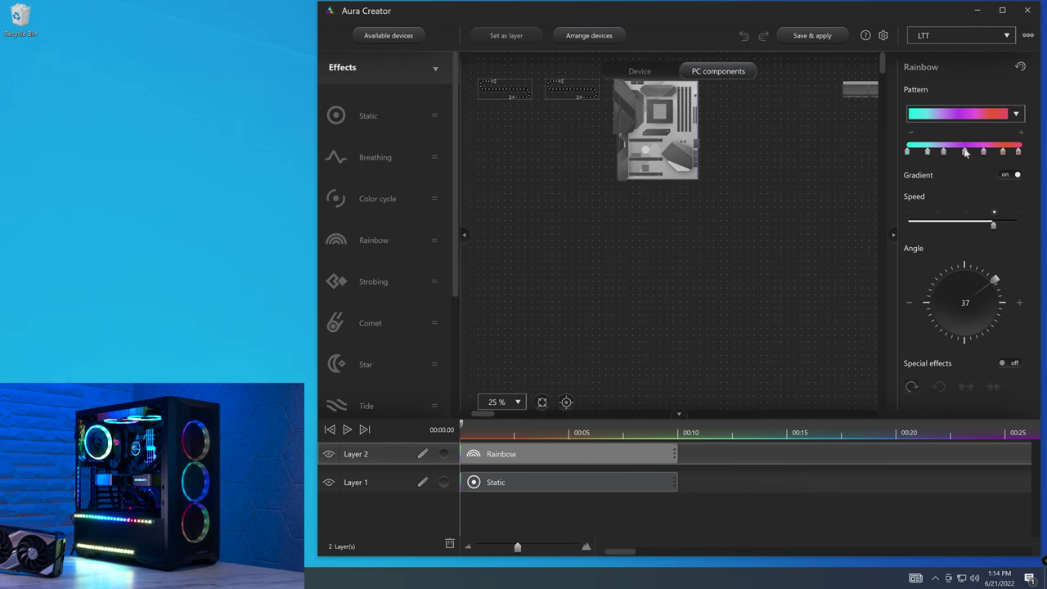
click(1018, 112)
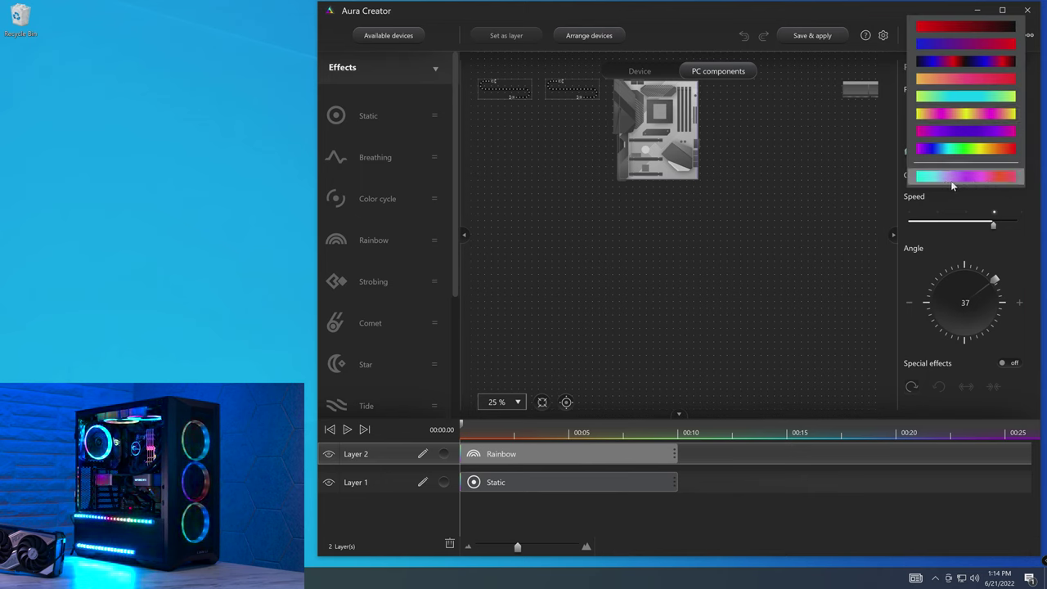
click(1027, 198)
key(alt+Tab)
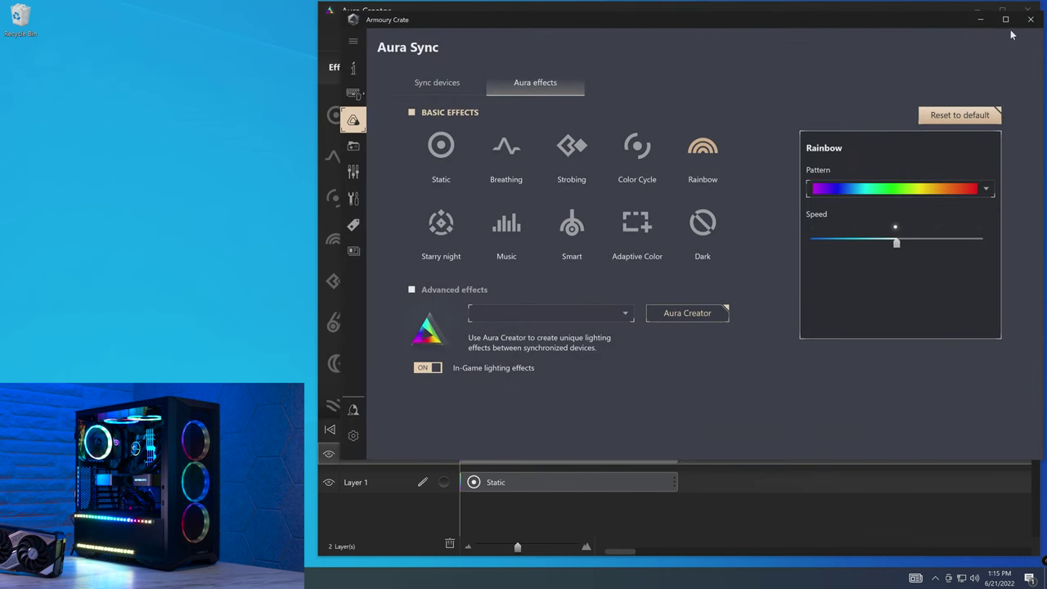
click(986, 188)
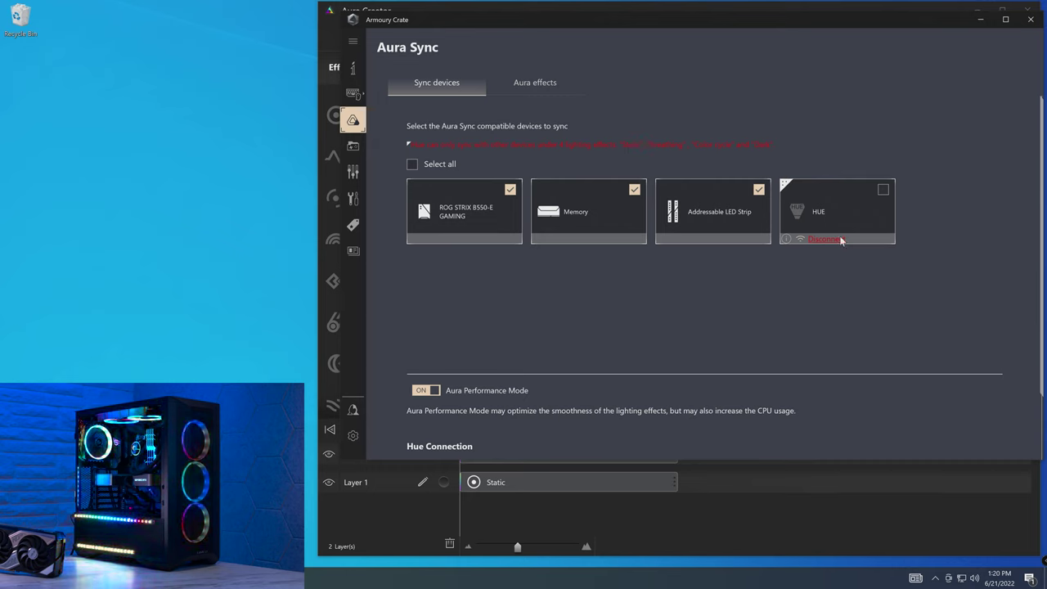
Step: With HUE deselected in Aura Sync, apply the Dark effect, switch back to Static, and return to the sync device selection
click(544, 88)
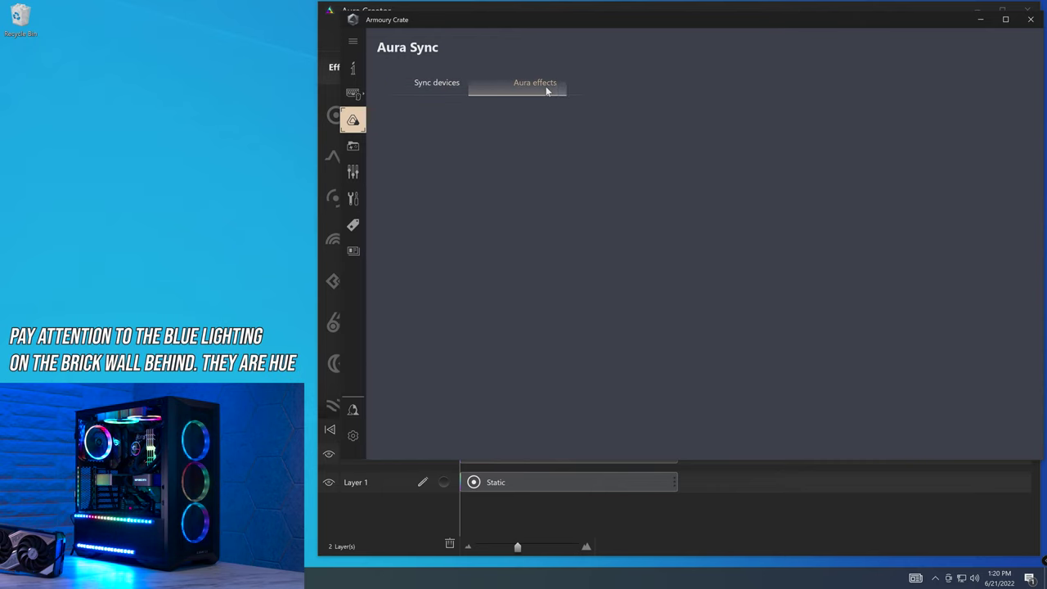
click(502, 147)
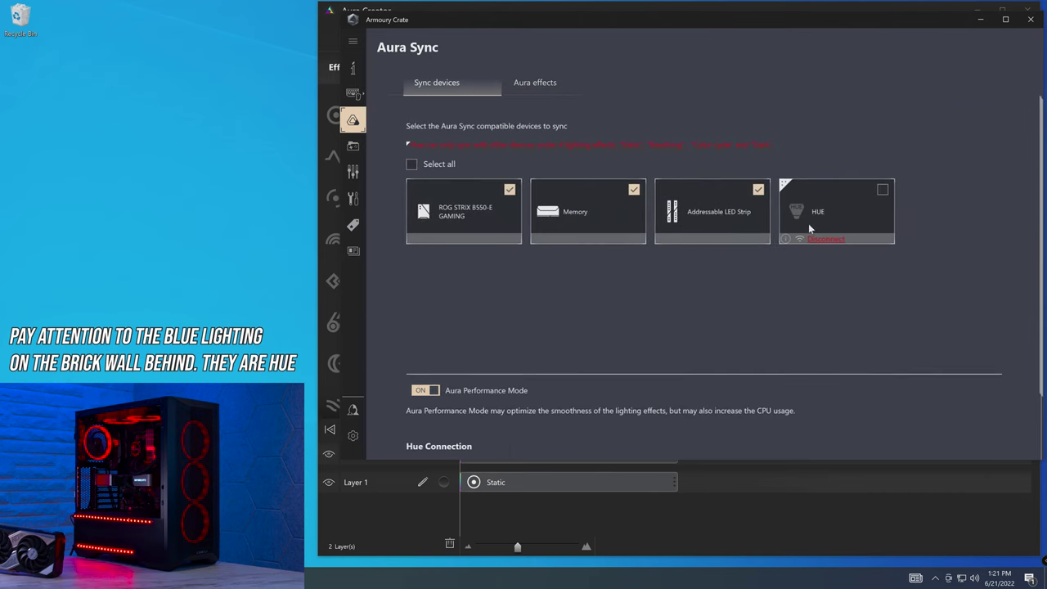
click(523, 79)
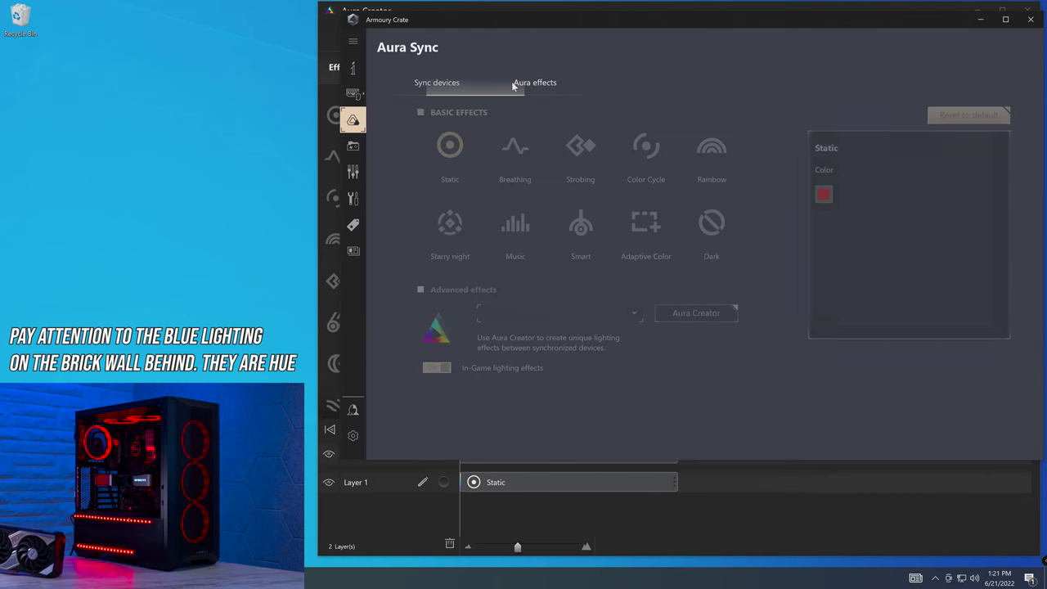
click(701, 222)
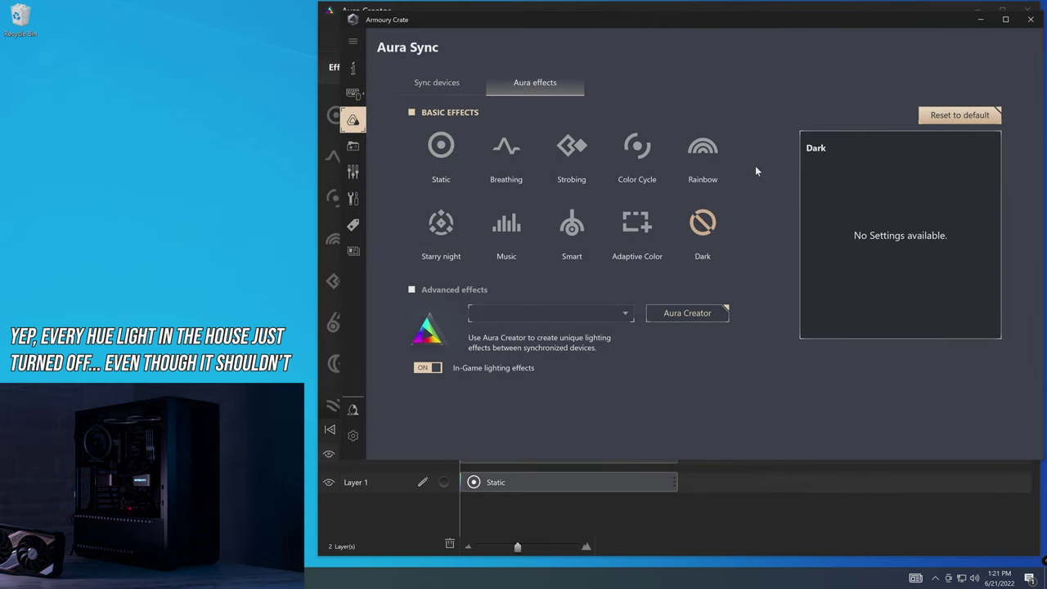
click(441, 145)
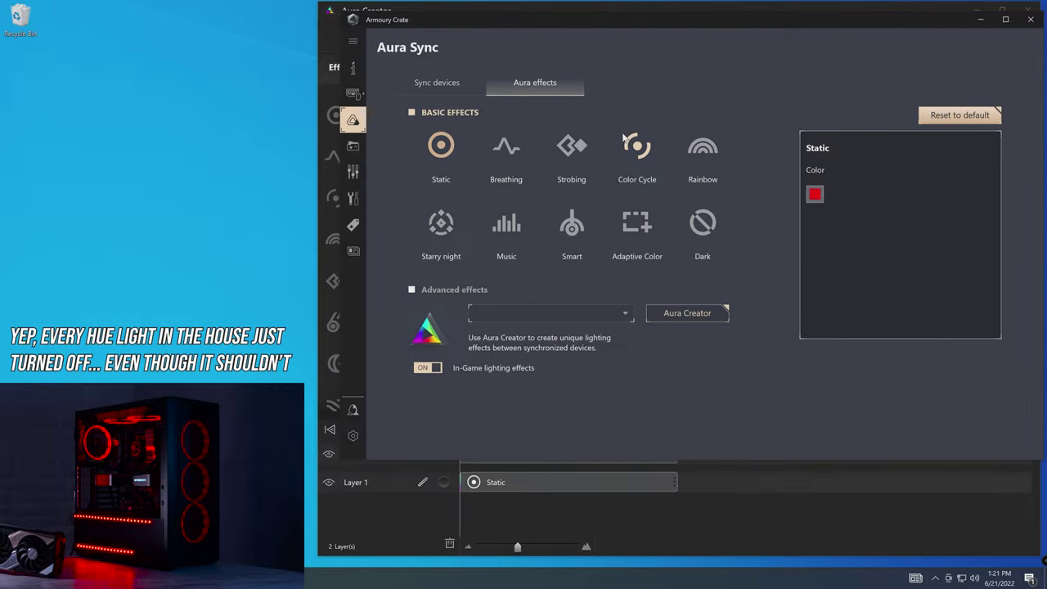
click(436, 82)
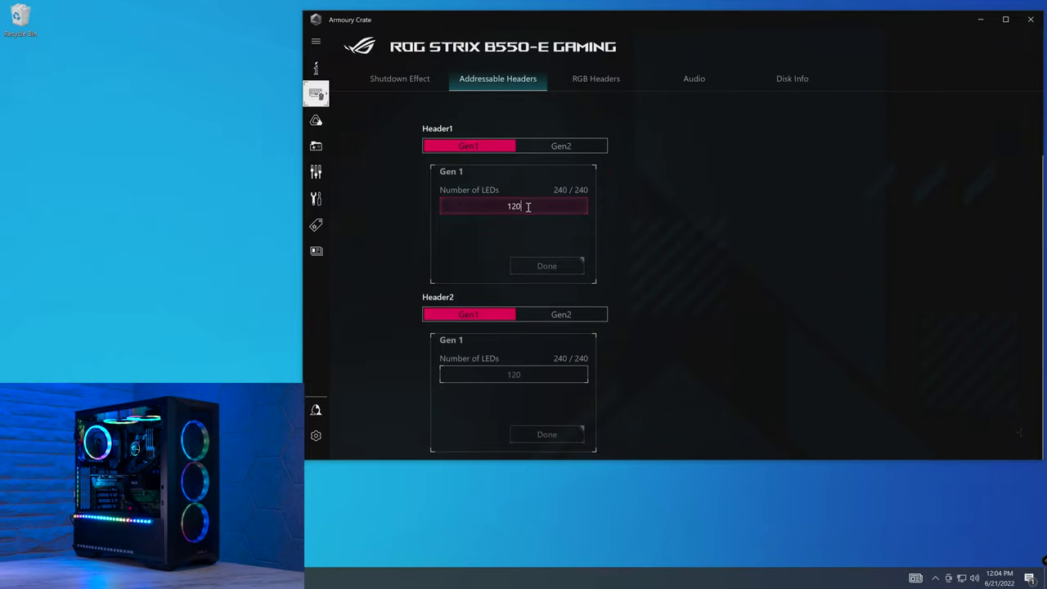
Step: Open the Gen 1 number of LEDs for addressable Header1 for editing
click(499, 206)
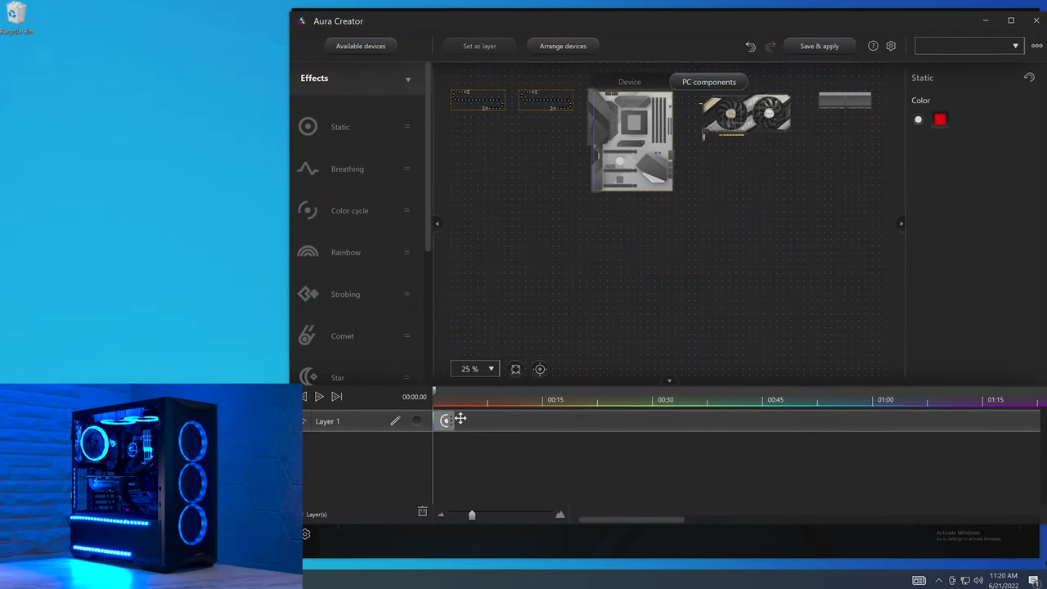
Step: Add the Breathing and Color cycle effects after the Static effect on Layer 1's timeline in Aura Creator
drag(330, 168, 500, 421)
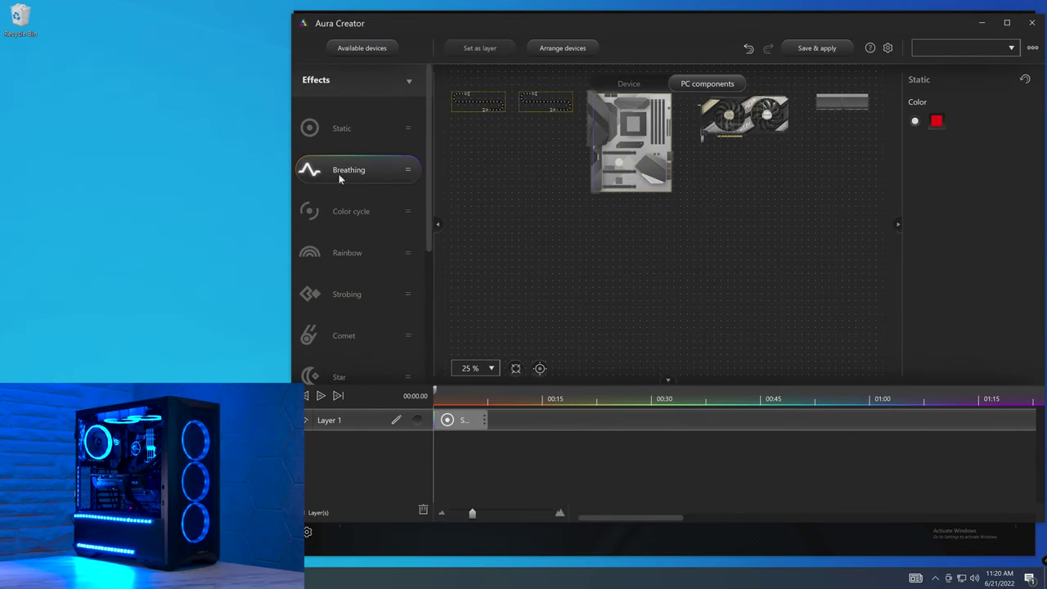
drag(541, 426, 544, 423)
drag(369, 216, 584, 432)
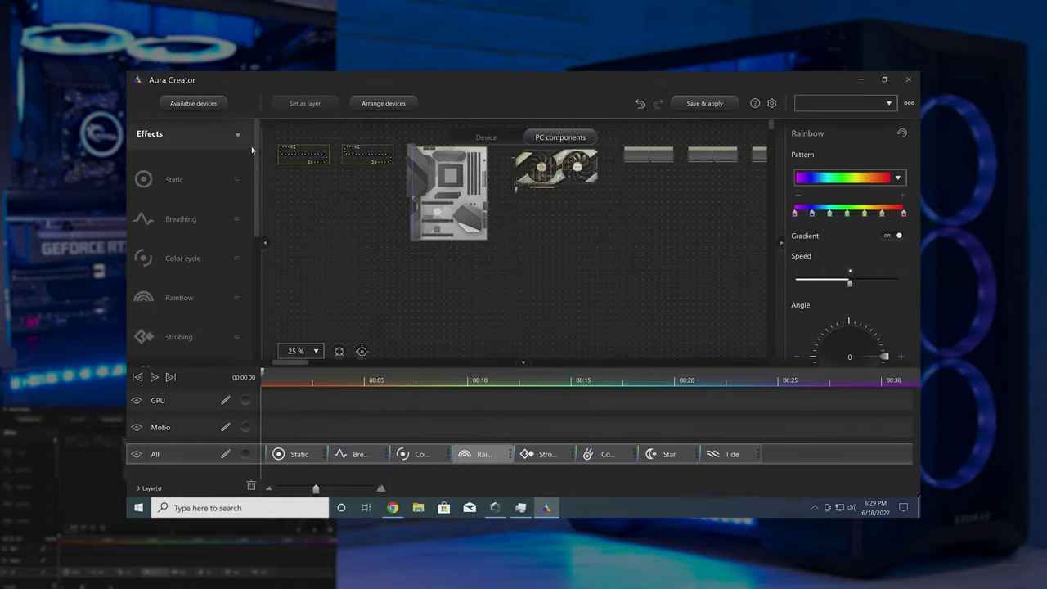
Step: Browse the available effects in Aura Creator, and open Aura Sync from the Armoury Crate dashboard
drag(254, 191, 258, 269)
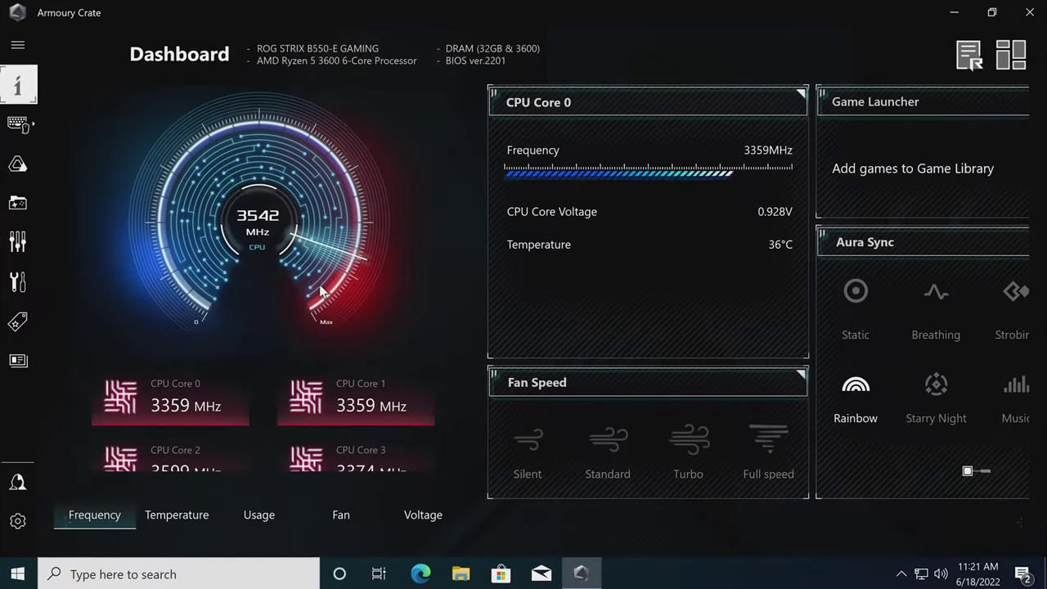
click(5, 165)
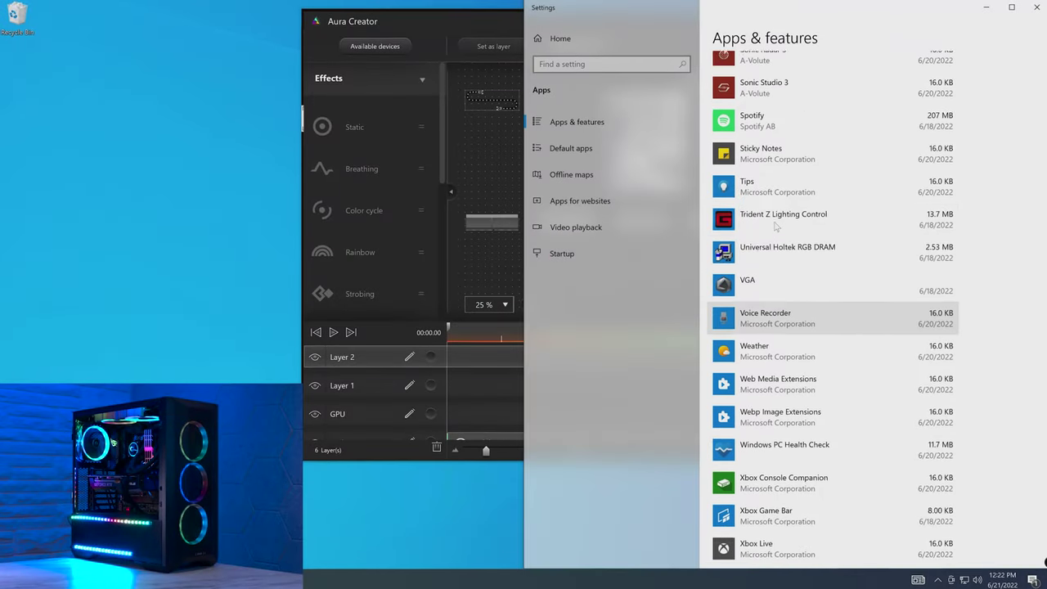
Step: Look through the installed programs in the Windows Apps & features list for lighting-related components
scroll(776, 226, up, 5)
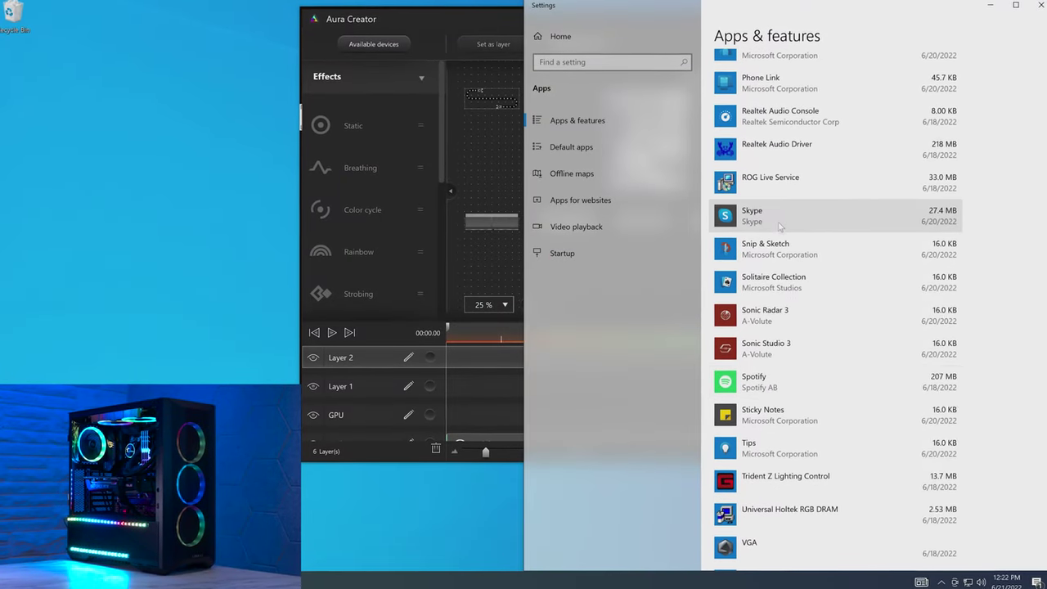
scroll(783, 219, up, 3)
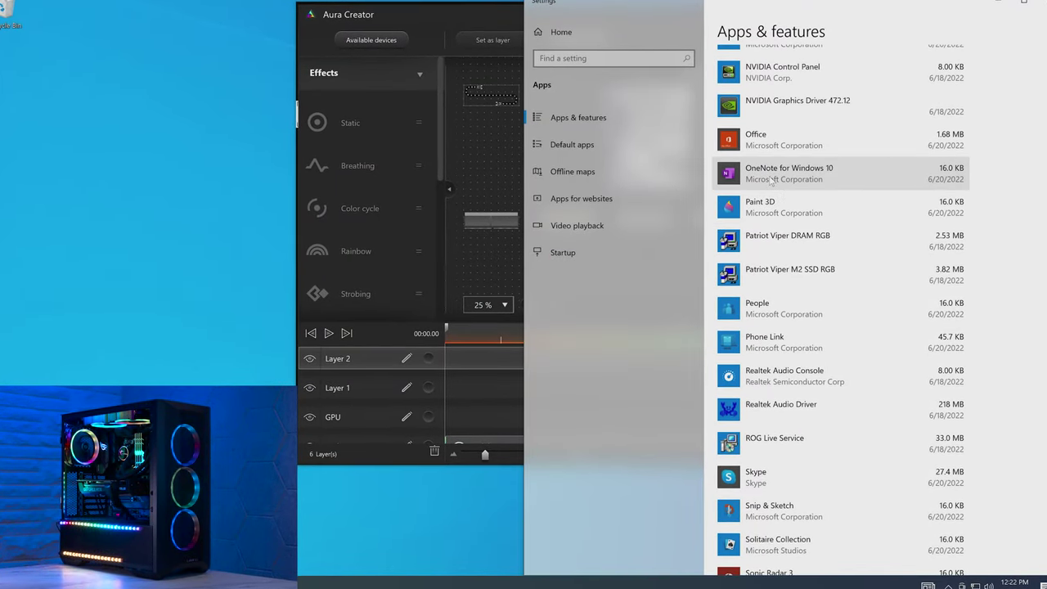